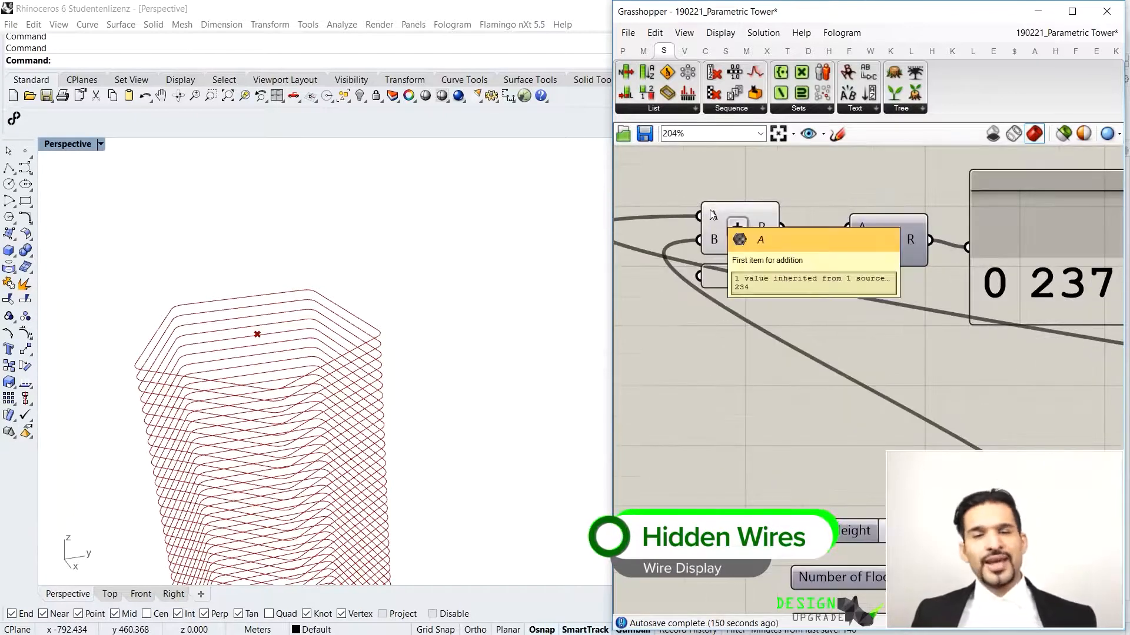
Set the wire display of the Addition component's A input to Hidden and check the hidden wire by selecting the component
{"action": "right_click", "coordinate": [712, 216]}
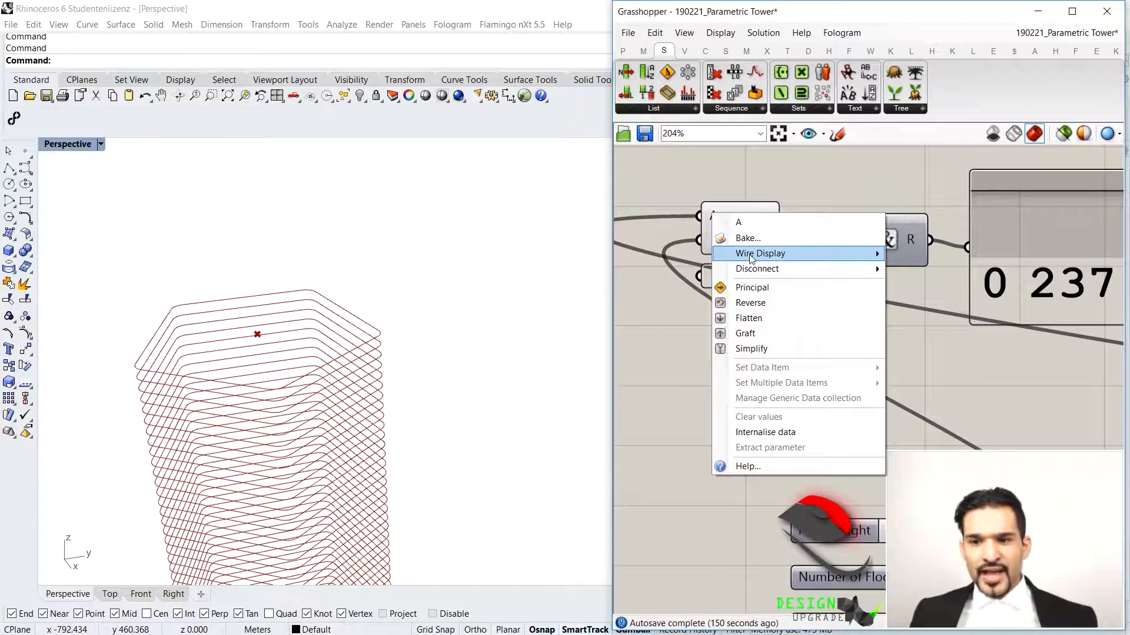
{"action": "mouse_move", "coordinate": [751, 259]}
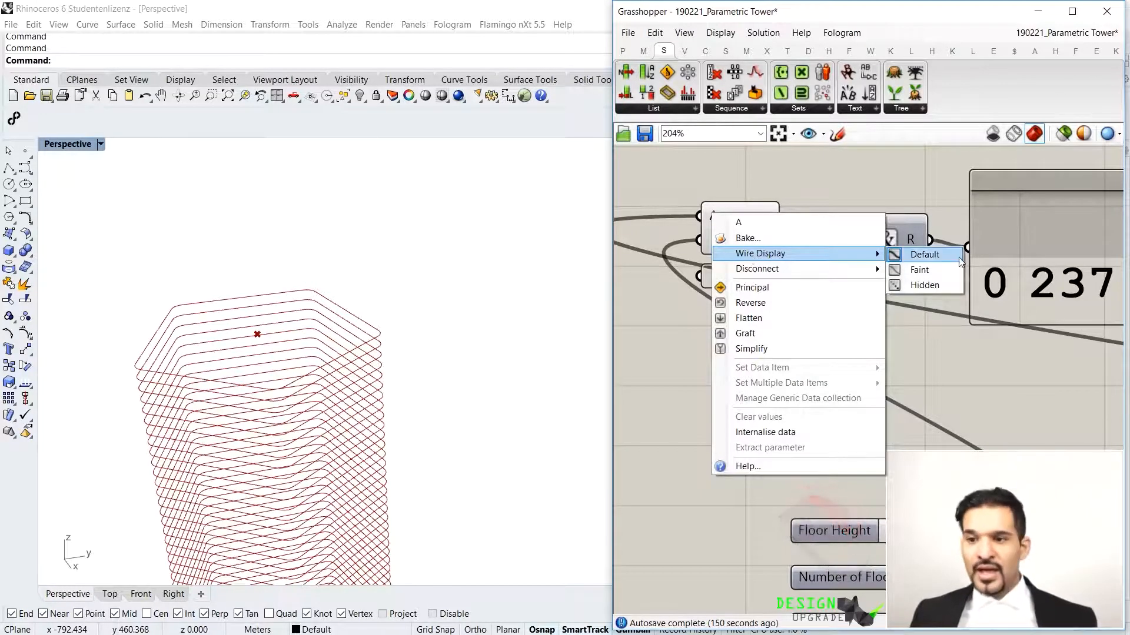
{"action": "left_click", "coordinate": [916, 285]}
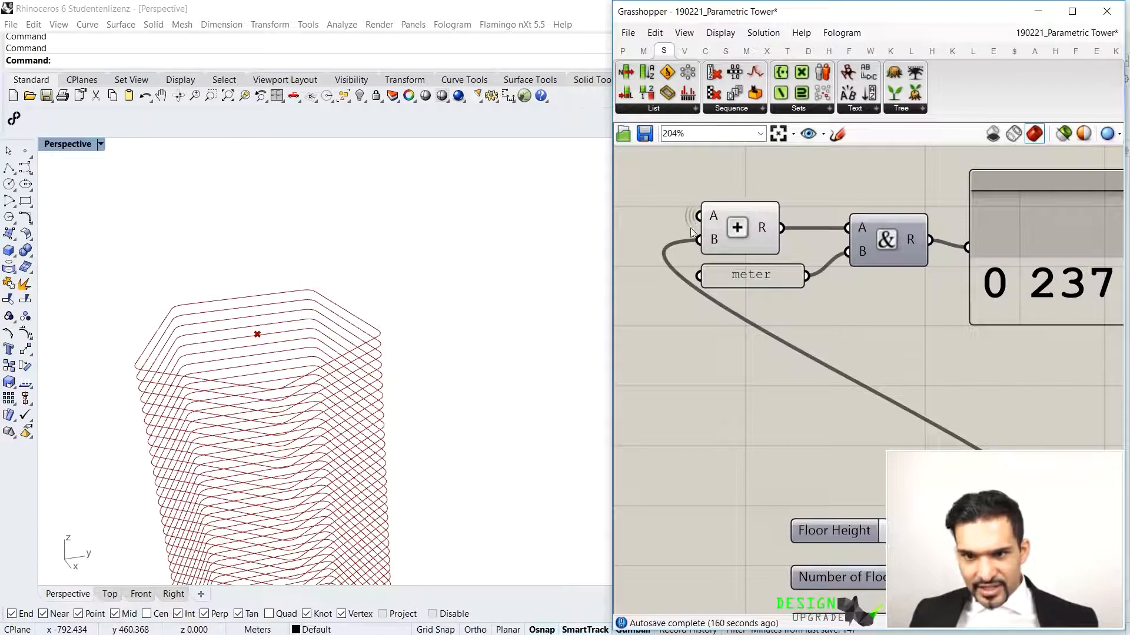
{"action": "left_click", "coordinate": [727, 227]}
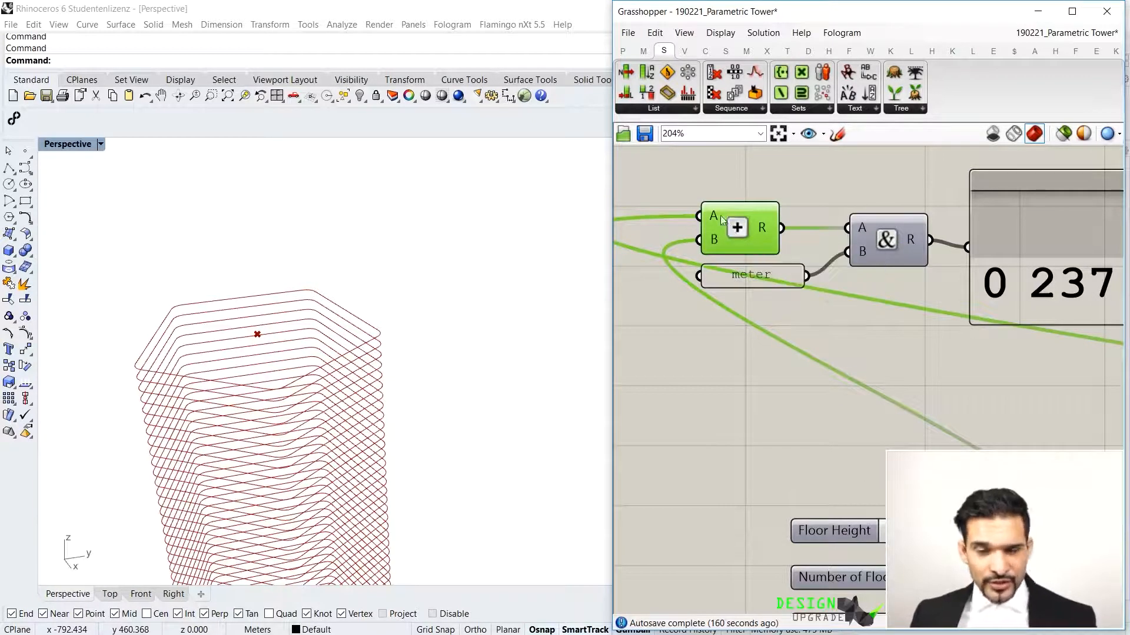
{"action": "left_click", "coordinate": [724, 175]}
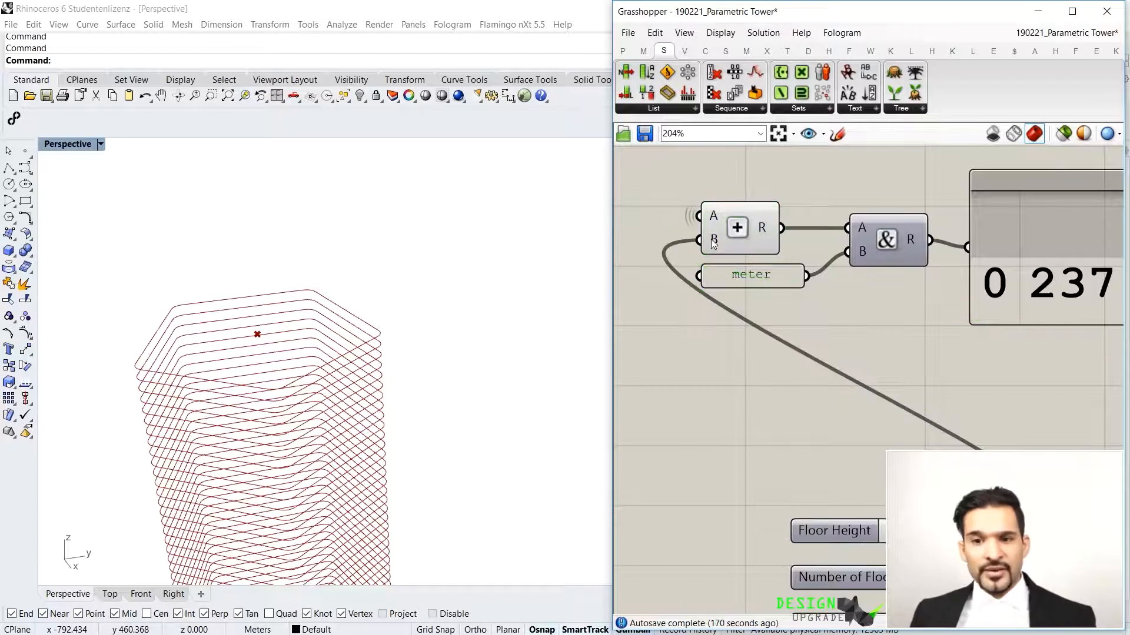
Set the wire display of the Addition component's B input to Hidden
{"action": "right_click", "coordinate": [714, 241]}
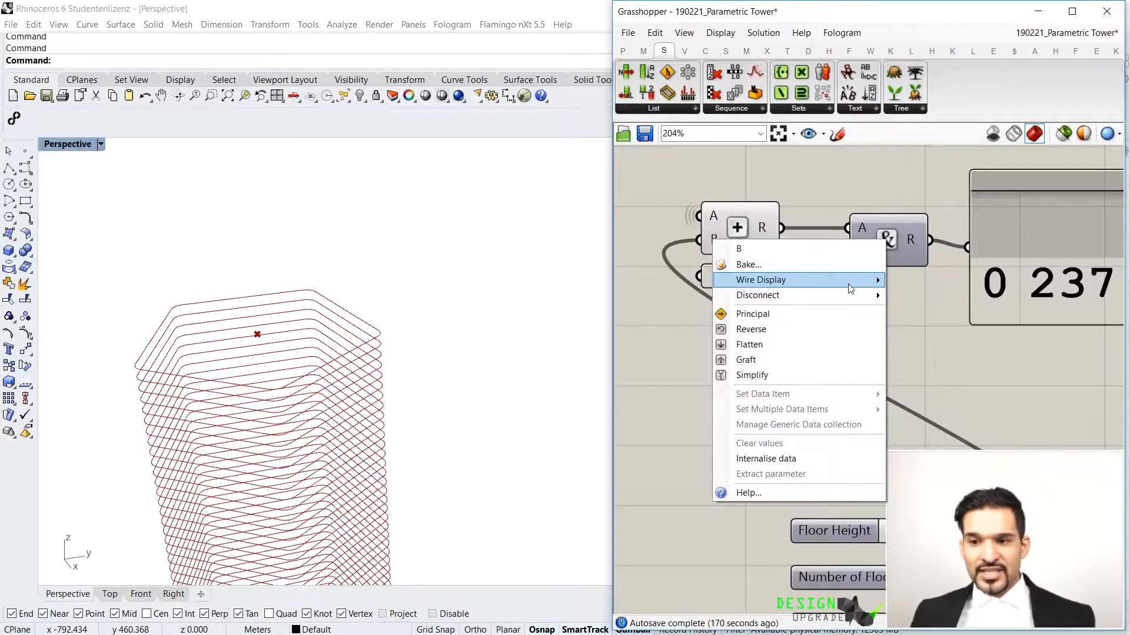
{"action": "mouse_move", "coordinate": [876, 280]}
{"action": "left_click", "coordinate": [928, 313]}
{"action": "scroll", "coordinate": [870, 247], "scroll_direction": "down", "scroll_amount": 5}
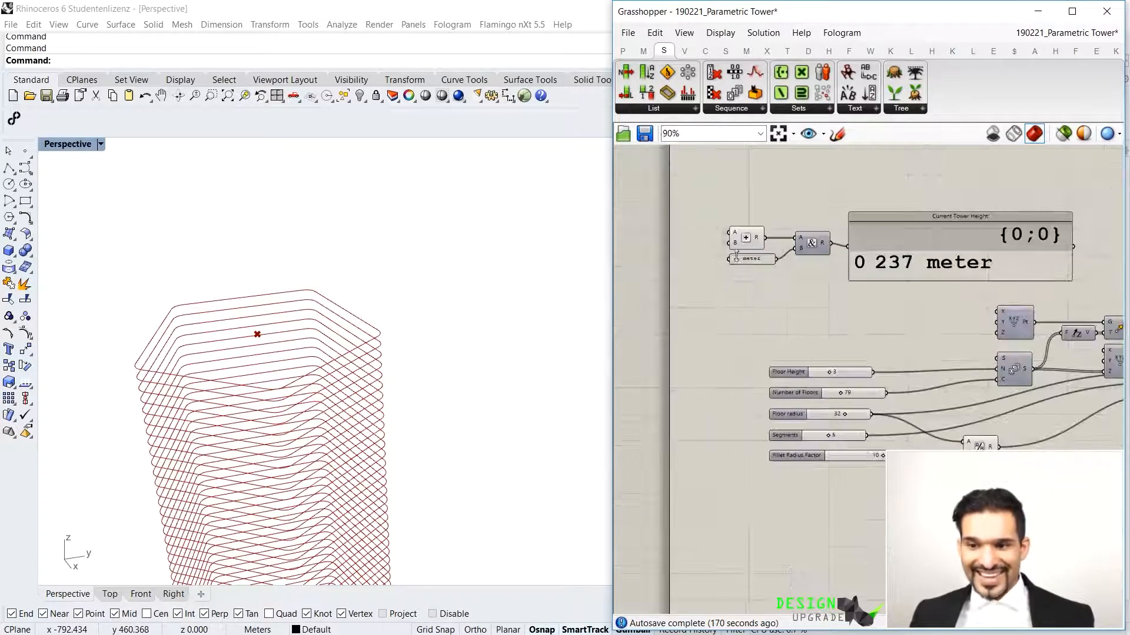
Trace the hidden wire between the Deconstruct component's Z output and the Addition component
{"action": "scroll", "coordinate": [894, 291], "scroll_direction": "up", "scroll_amount": 2}
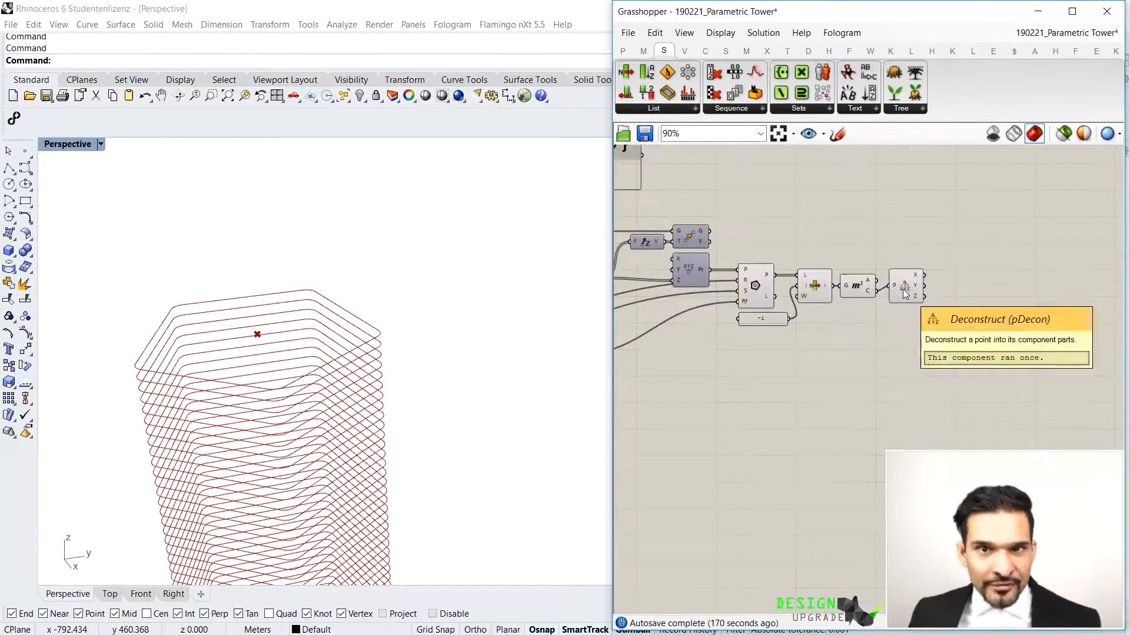
{"action": "right_click_drag", "start_coordinate": [818, 315], "coordinate": [942, 296]}
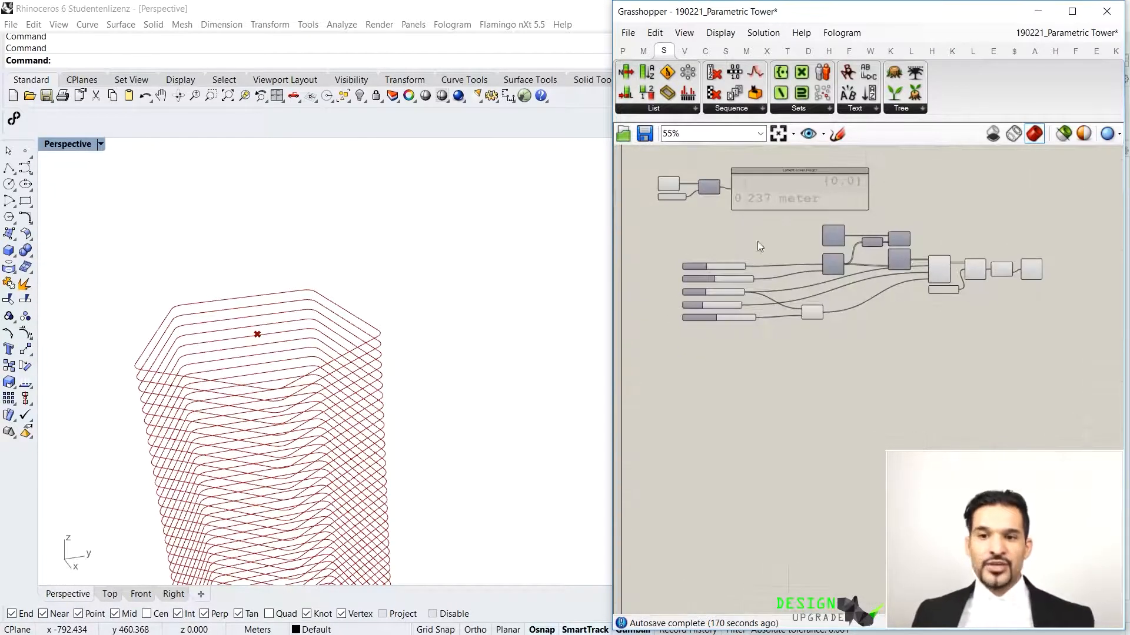
{"action": "scroll", "coordinate": [774, 214], "scroll_direction": "up", "scroll_amount": 2}
{"action": "scroll", "coordinate": [948, 252], "scroll_direction": "down", "scroll_amount": 2}
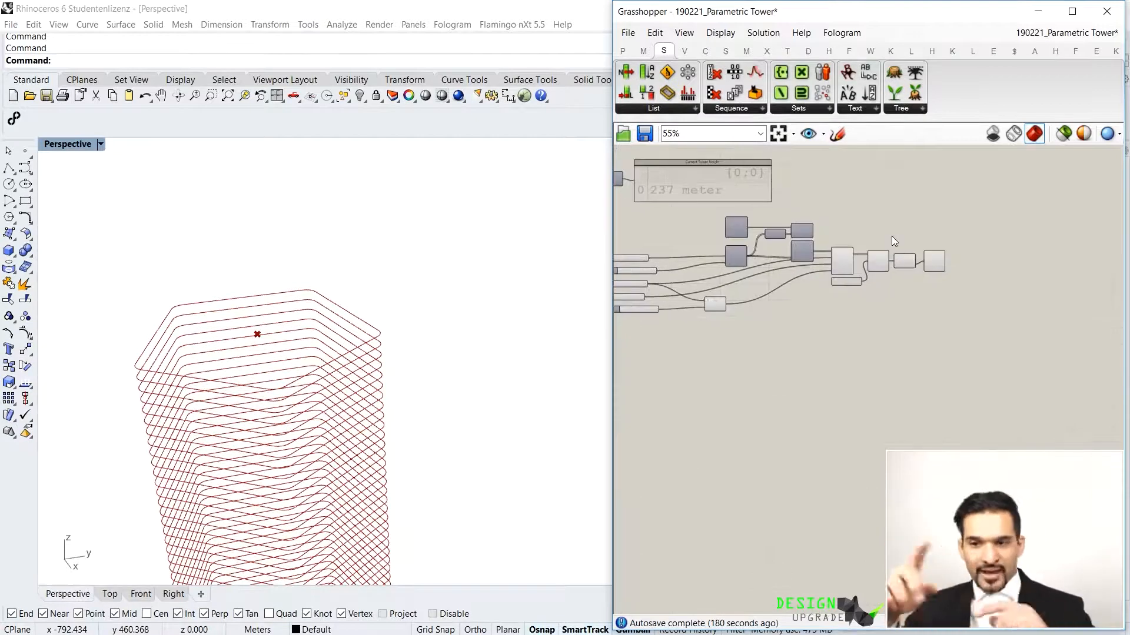
{"action": "scroll", "coordinate": [921, 239], "scroll_direction": "up", "scroll_amount": 5}
{"action": "left_click", "coordinate": [941, 273]}
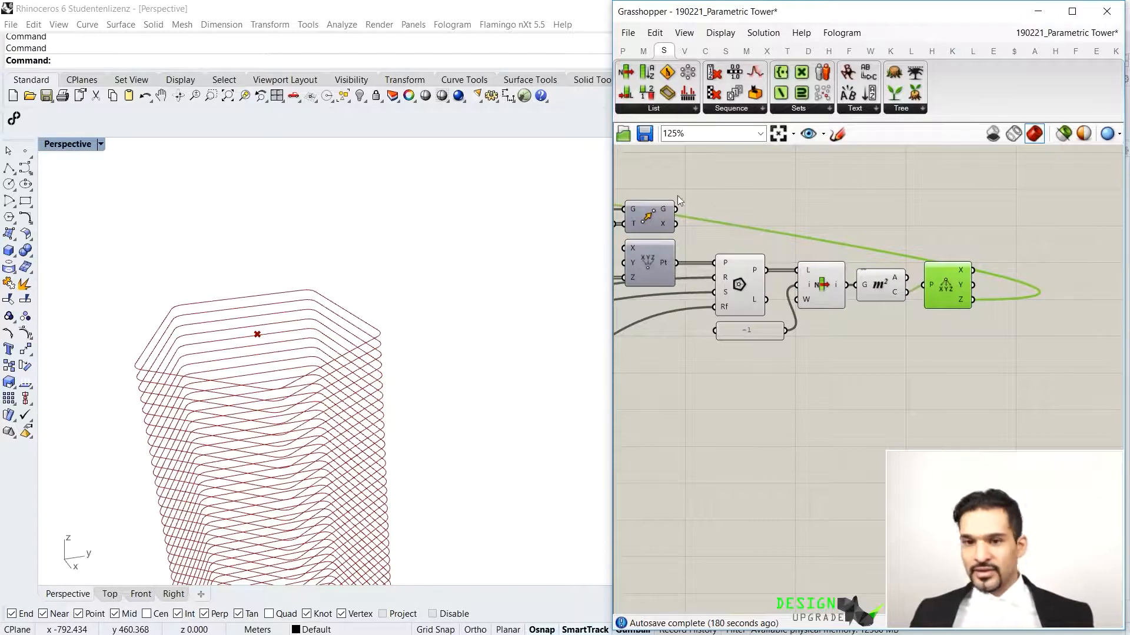
{"action": "scroll", "coordinate": [895, 197], "scroll_direction": "down", "scroll_amount": 5}
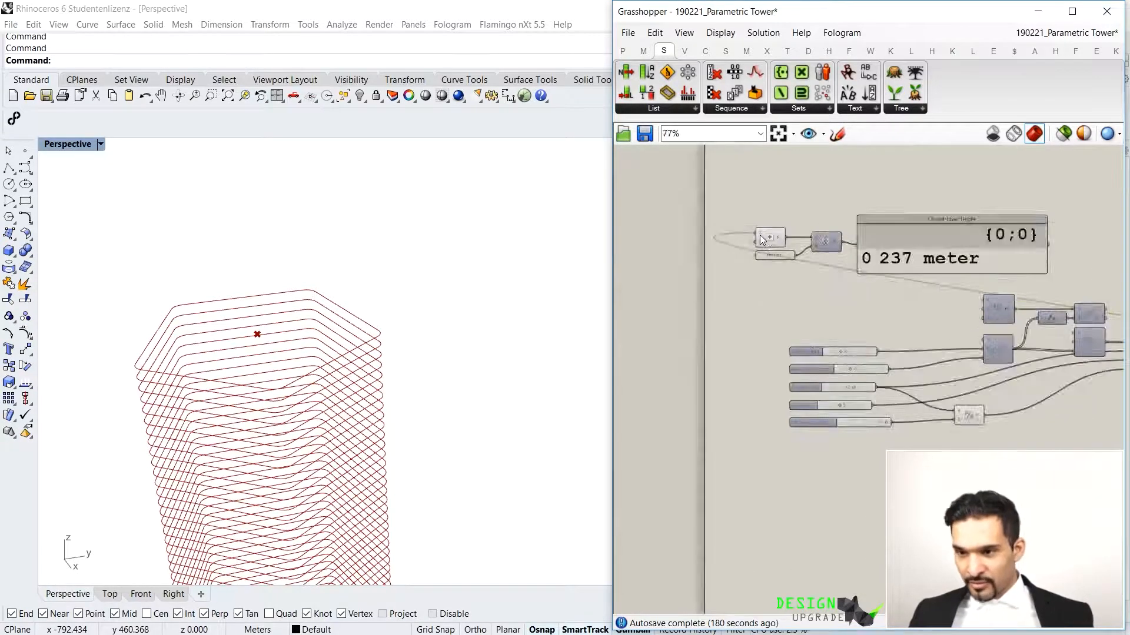
Turn off the preview of the List Item, Area and Deconstruct components together
{"action": "scroll", "coordinate": [911, 209], "scroll_direction": "up", "scroll_amount": 5}
{"action": "left_click_drag", "start_coordinate": [945, 219], "coordinate": [768, 306]}
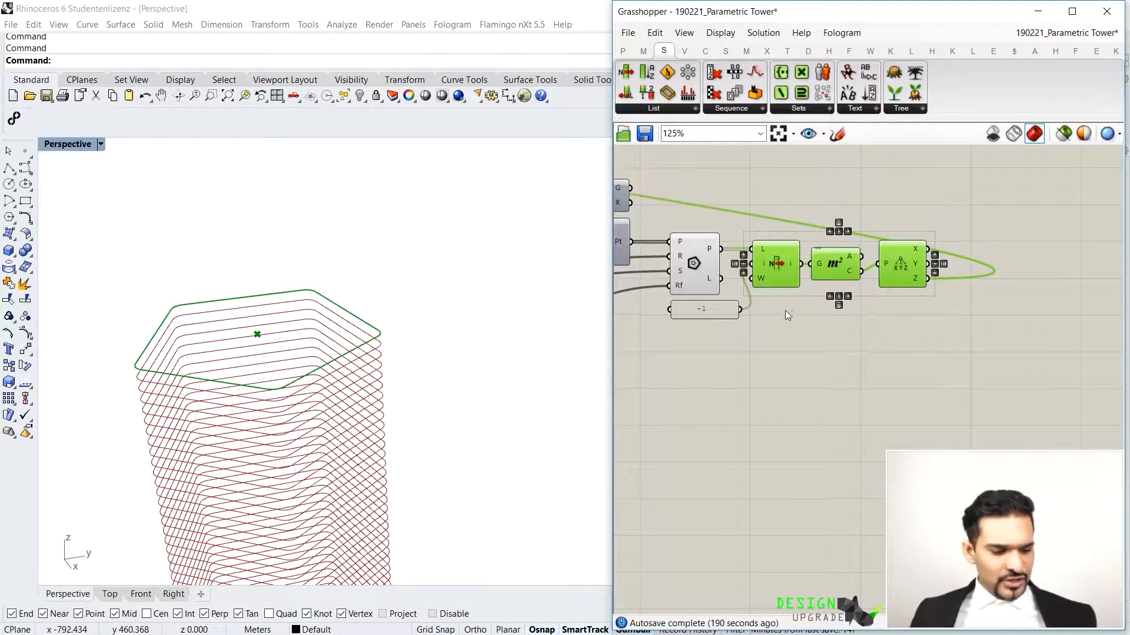
{"action": "key", "text": "ctrl+q"}
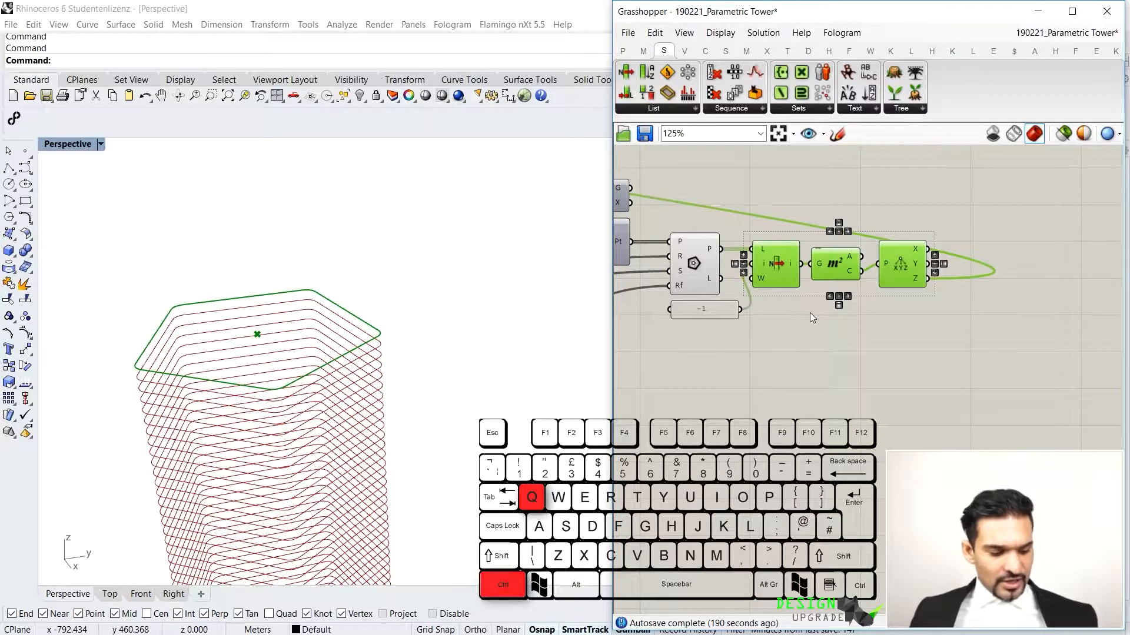
Move the List Item, Area and Deconstruct components with the -1 panel up, clear of the Polygon component
{"action": "scroll", "coordinate": [826, 240], "scroll_direction": "down", "scroll_amount": 5}
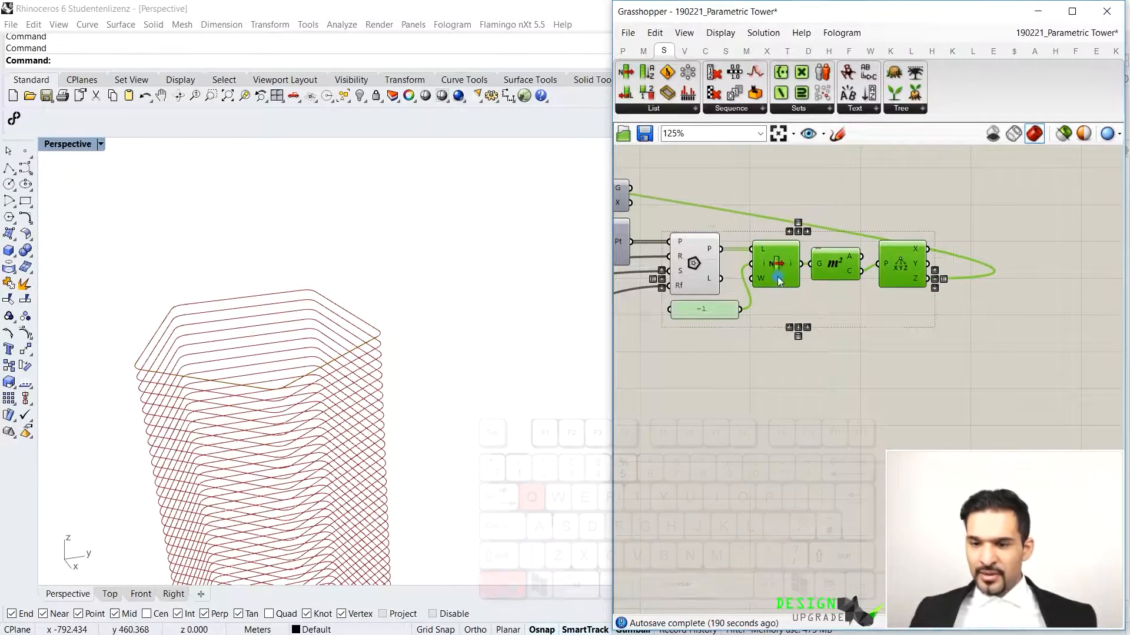
{"action": "scroll", "coordinate": [826, 240], "scroll_direction": "up", "scroll_amount": 5}
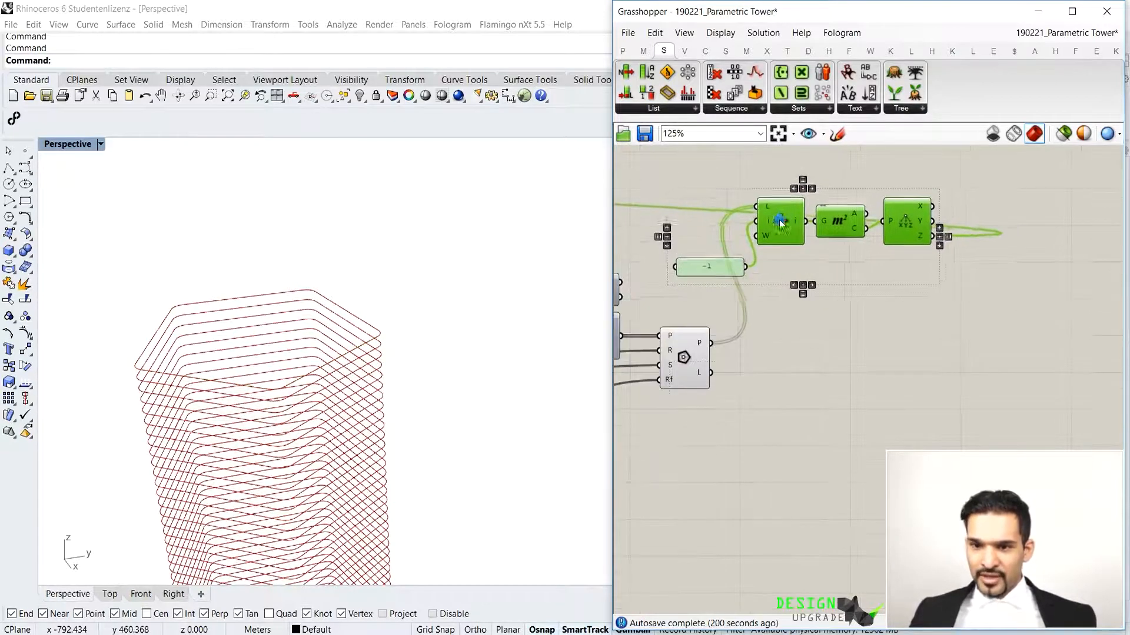
{"action": "scroll", "coordinate": [804, 309], "scroll_direction": "down", "scroll_amount": 1}
{"action": "right_click_drag", "start_coordinate": [803, 388], "coordinate": [969, 335]}
{"action": "scroll", "coordinate": [885, 298], "scroll_direction": "up", "scroll_amount": 2}
{"action": "scroll", "coordinate": [863, 337], "scroll_direction": "down", "scroll_amount": 4}
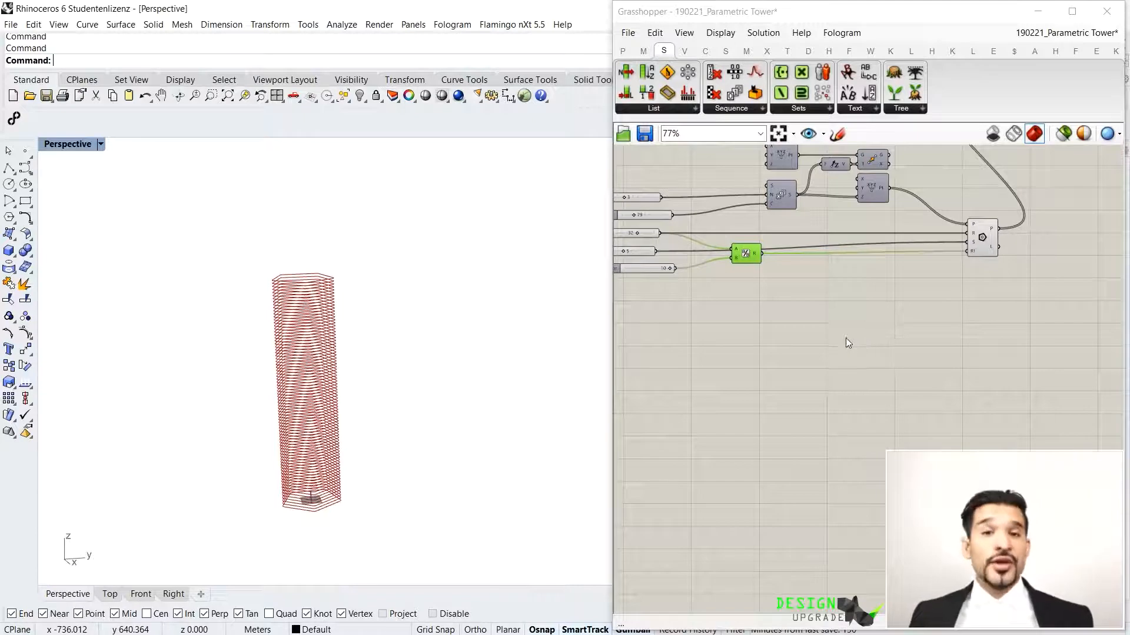
Examine the Polygon component's radius input and the wires that feed the component
{"action": "scroll", "coordinate": [951, 251], "scroll_direction": "up", "scroll_amount": 4}
{"action": "left_click", "coordinate": [913, 235]}
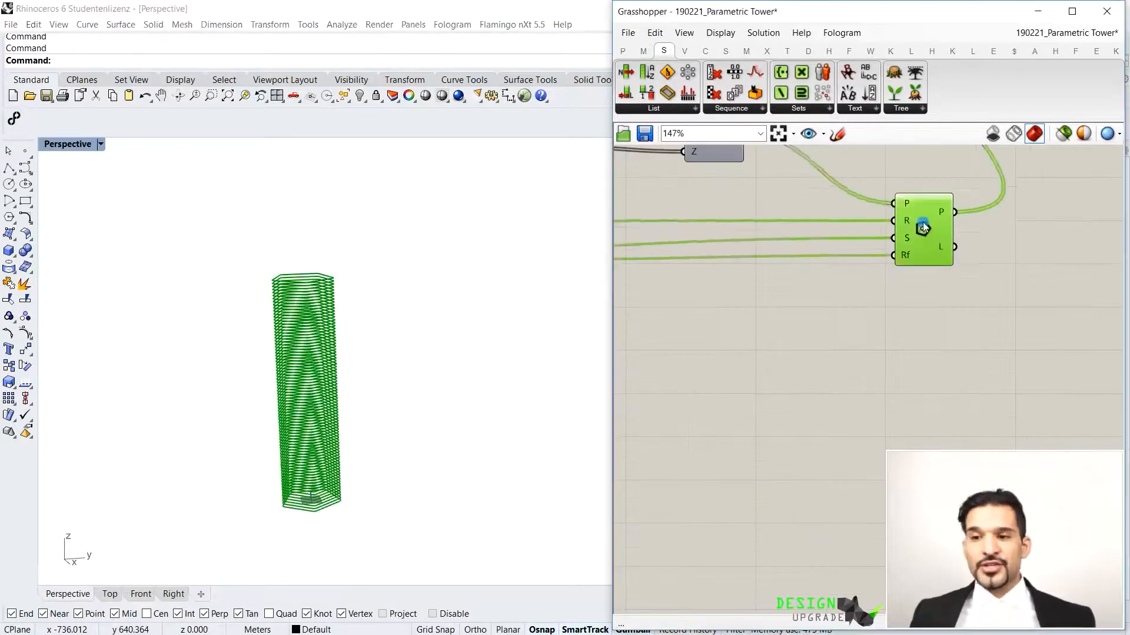
{"action": "left_click_drag", "start_coordinate": [913, 235], "coordinate": [912, 226]}
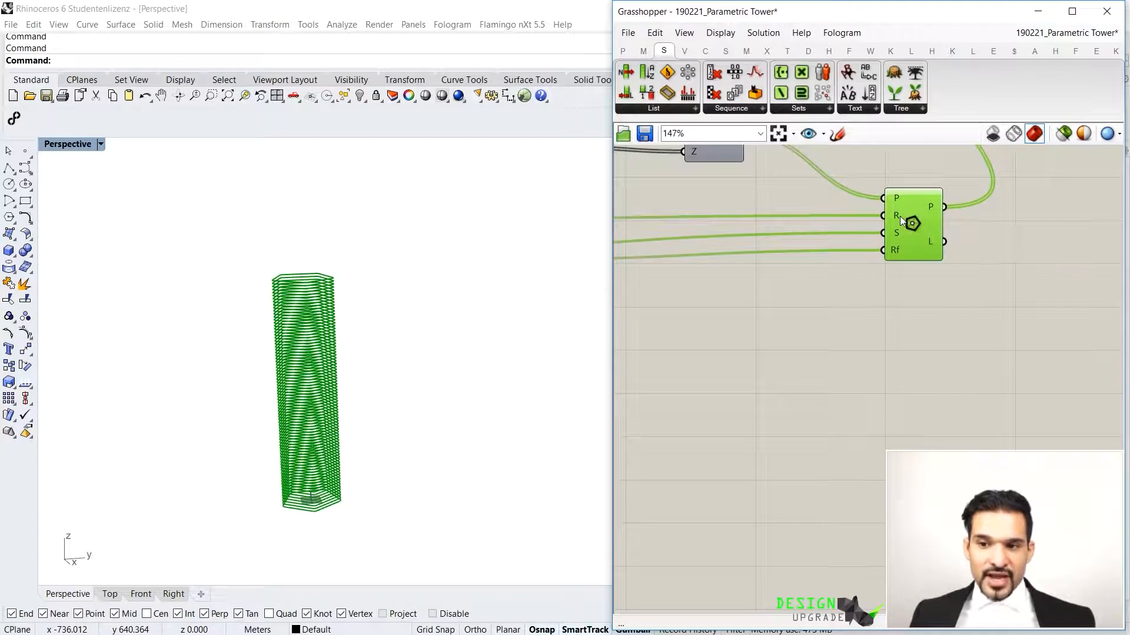
{"action": "mouse_move", "coordinate": [899, 217]}
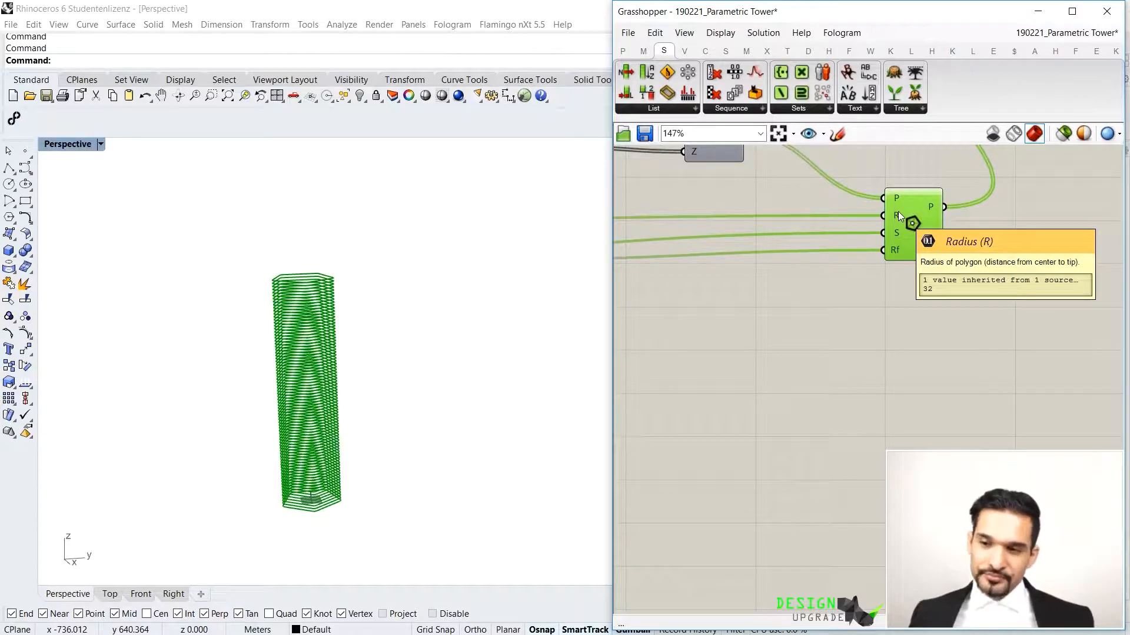
{"action": "scroll", "coordinate": [804, 276], "scroll_direction": "down", "scroll_amount": 3}
{"action": "scroll", "coordinate": [740, 283], "scroll_direction": "up", "scroll_amount": 3}
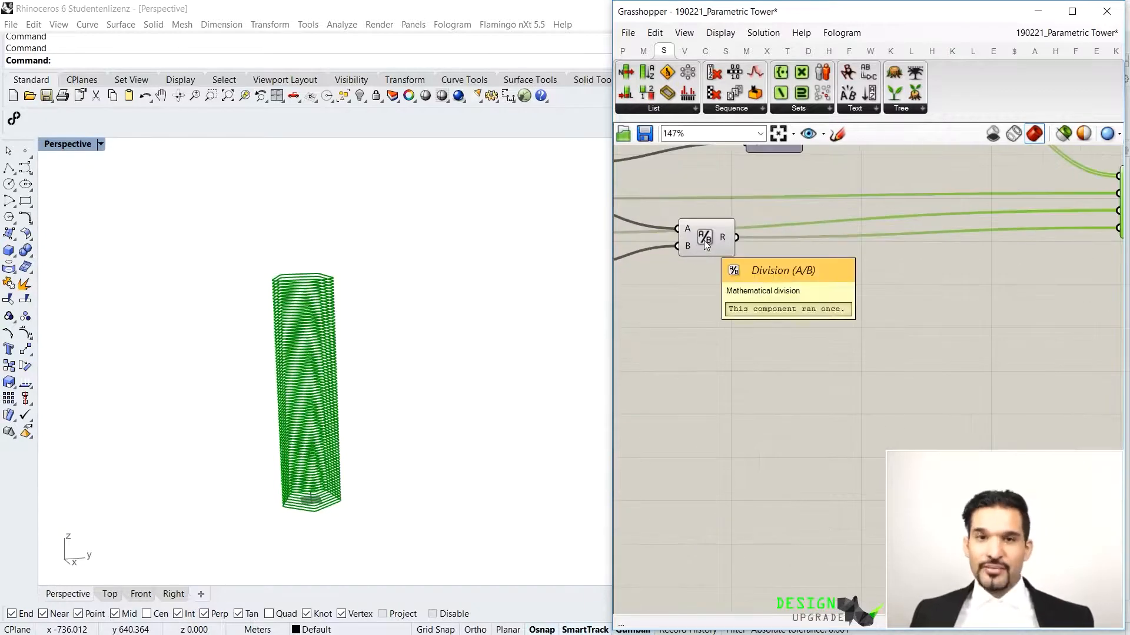
{"action": "scroll", "coordinate": [705, 239], "scroll_direction": "down", "scroll_amount": 2}
Add a Graph Mapper component below the wires running from the Division component to the Polygon component
{"action": "double_click", "coordinate": [774, 285]}
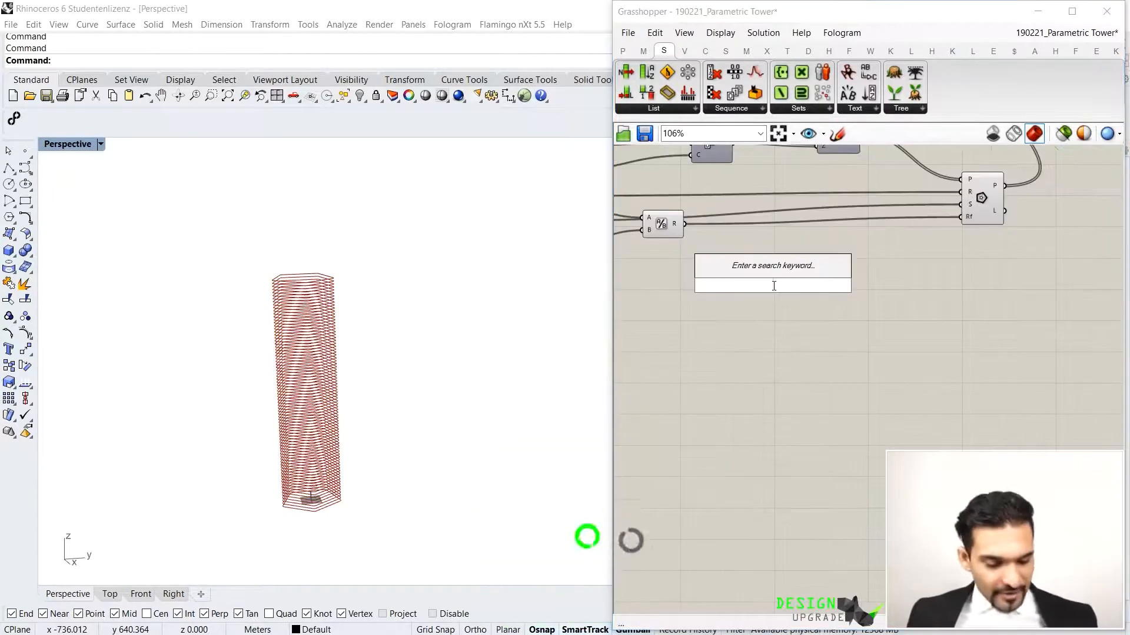
{"action": "type", "text": "graph"}
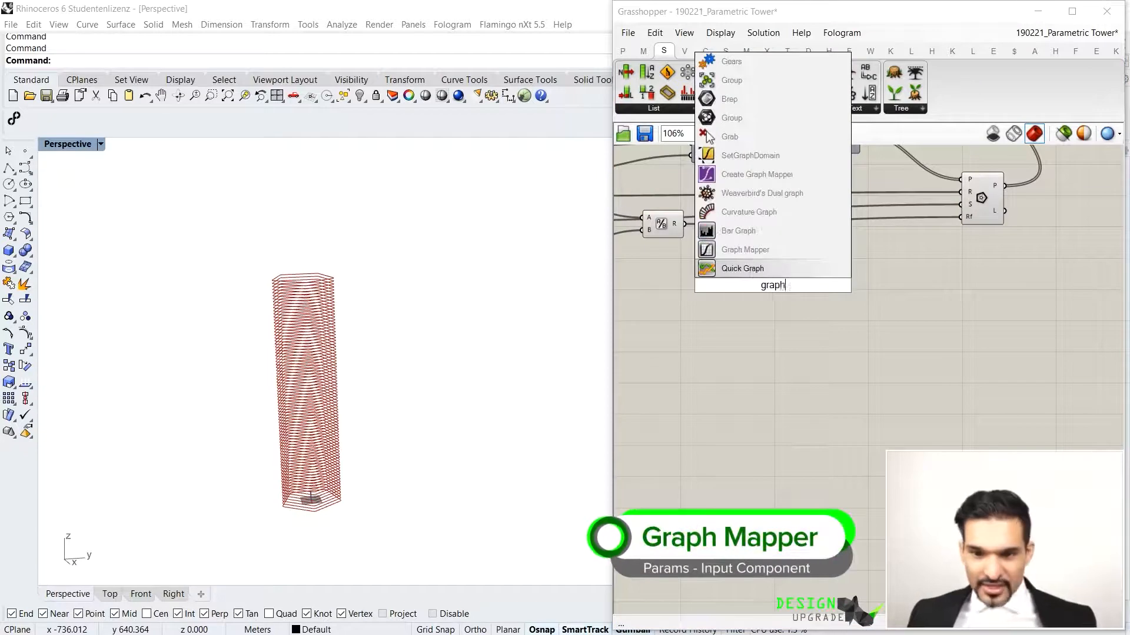
{"action": "left_click", "coordinate": [739, 250]}
{"action": "left_click", "coordinate": [775, 287]}
{"action": "left_click_drag", "start_coordinate": [777, 289], "coordinate": [775, 279]}
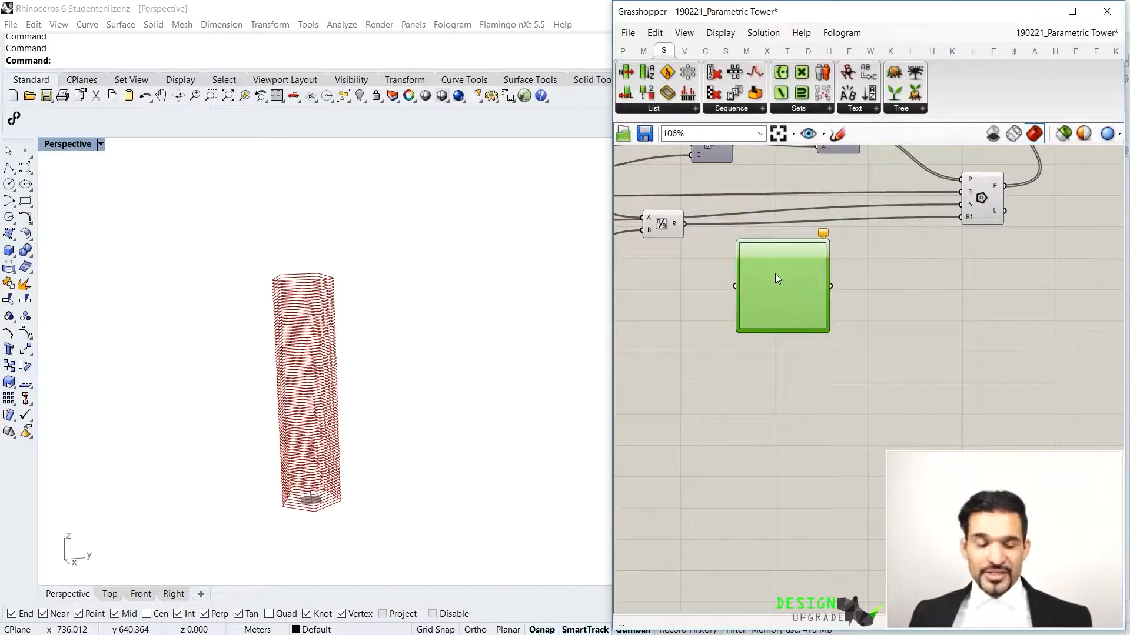
Set the Graph Mapper's graph type to Sine, with its end handles at the lower-left and upper-right corners of the graph
{"action": "scroll", "coordinate": [775, 274], "scroll_direction": "up", "scroll_amount": 4}
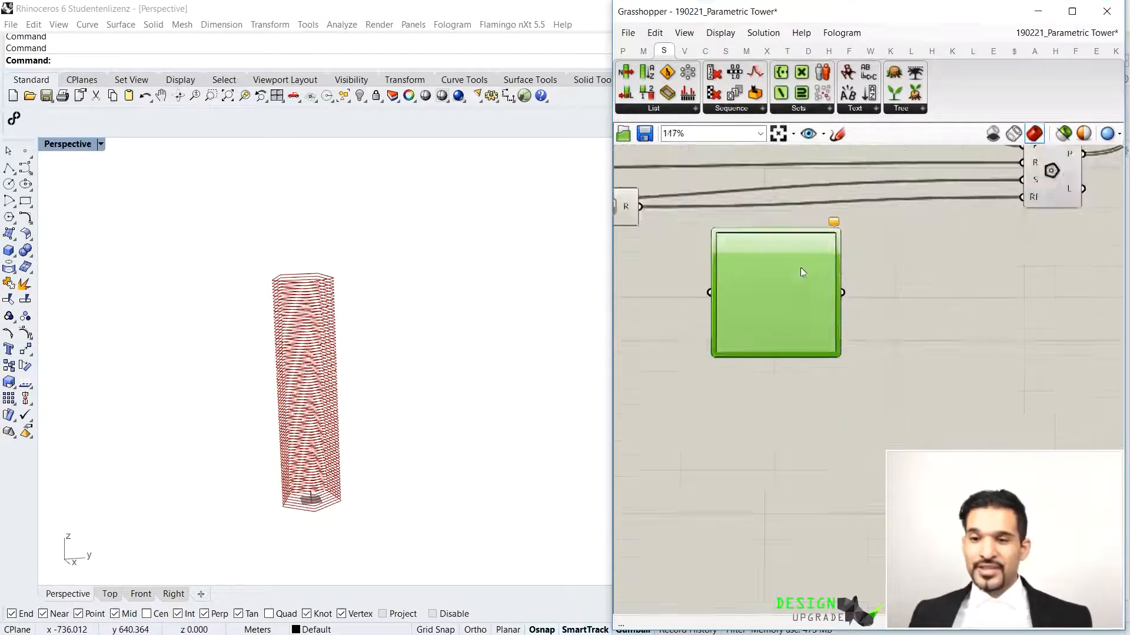
{"action": "right_click", "coordinate": [774, 299]}
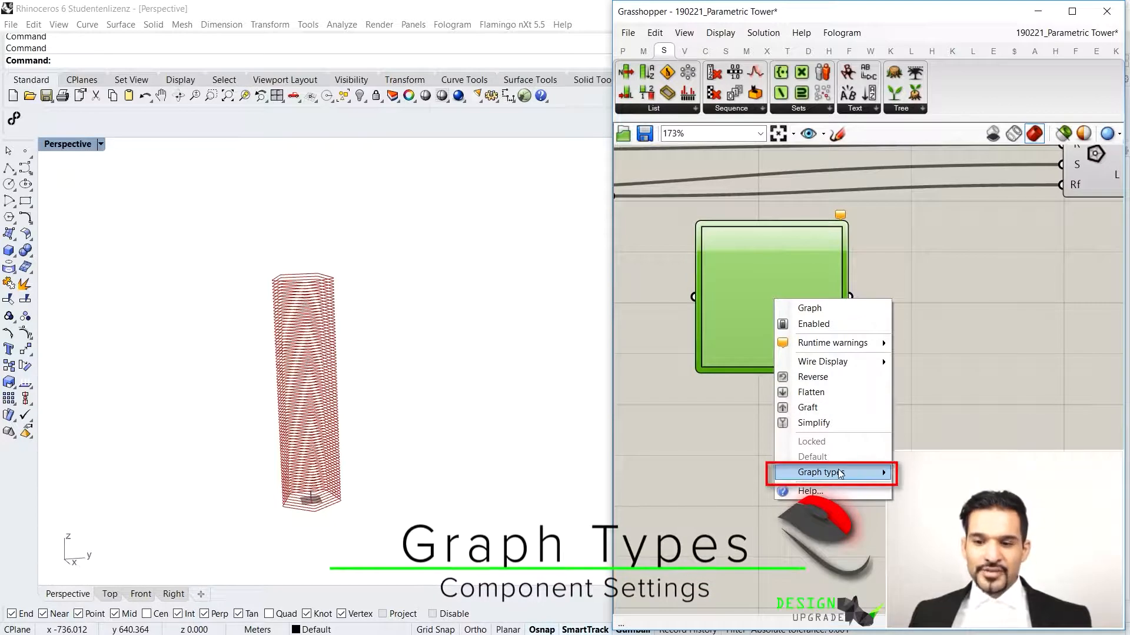
{"action": "mouse_move", "coordinate": [840, 474]}
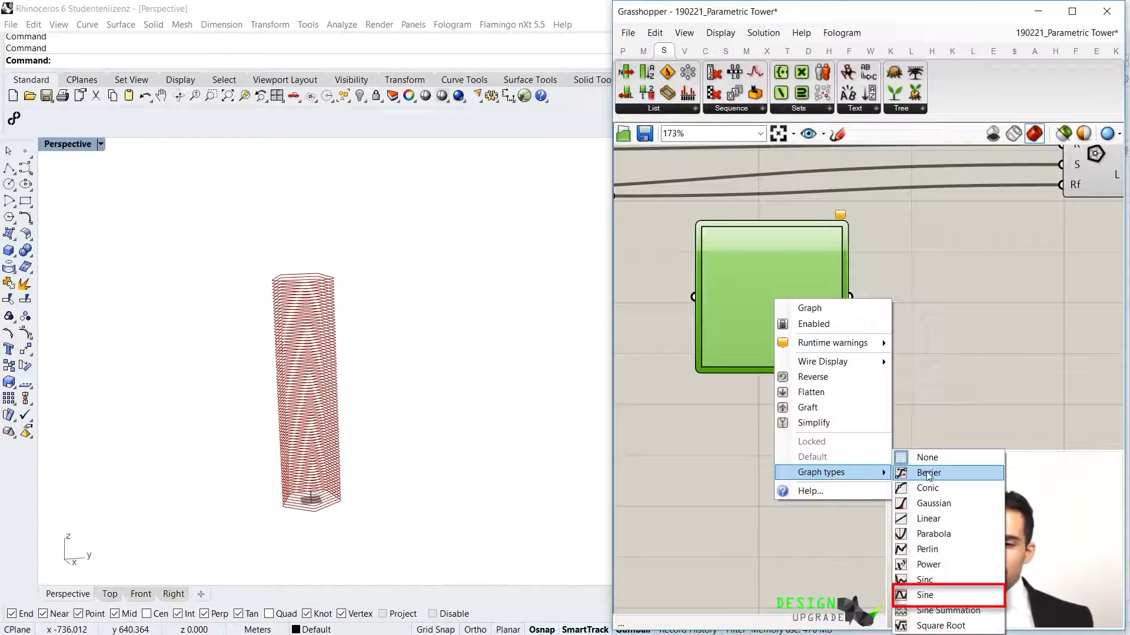
{"action": "left_click", "coordinate": [924, 596]}
{"action": "scroll", "coordinate": [766, 304], "scroll_direction": "down", "scroll_amount": 3}
{"action": "scroll", "coordinate": [786, 323], "scroll_direction": "up", "scroll_amount": 4}
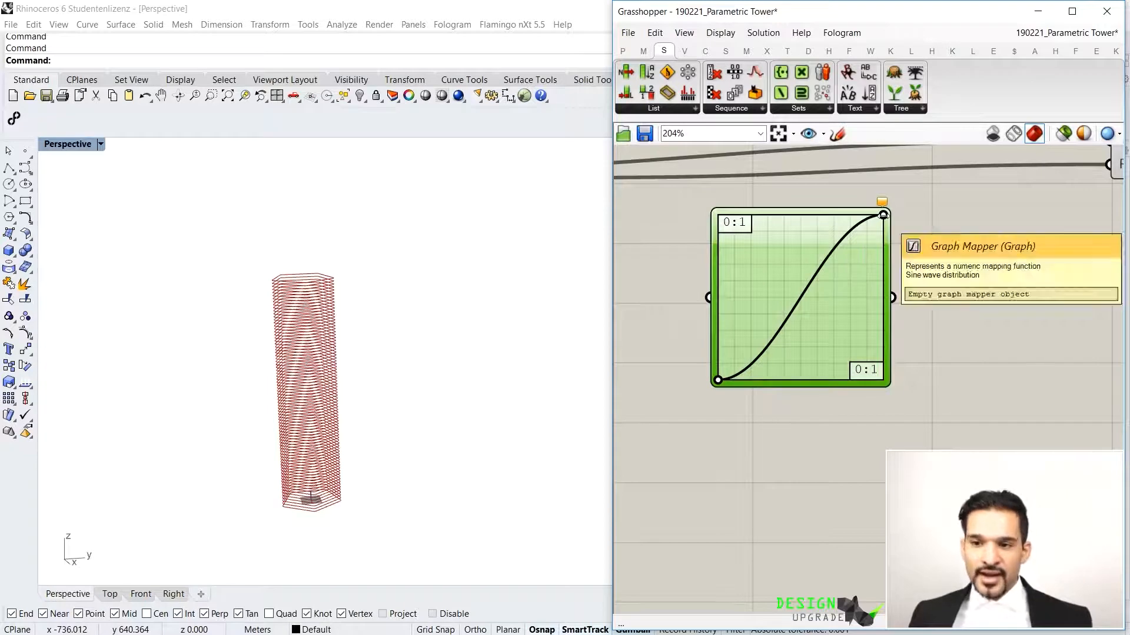
{"action": "left_click_drag", "start_coordinate": [859, 216], "coordinate": [882, 216]}
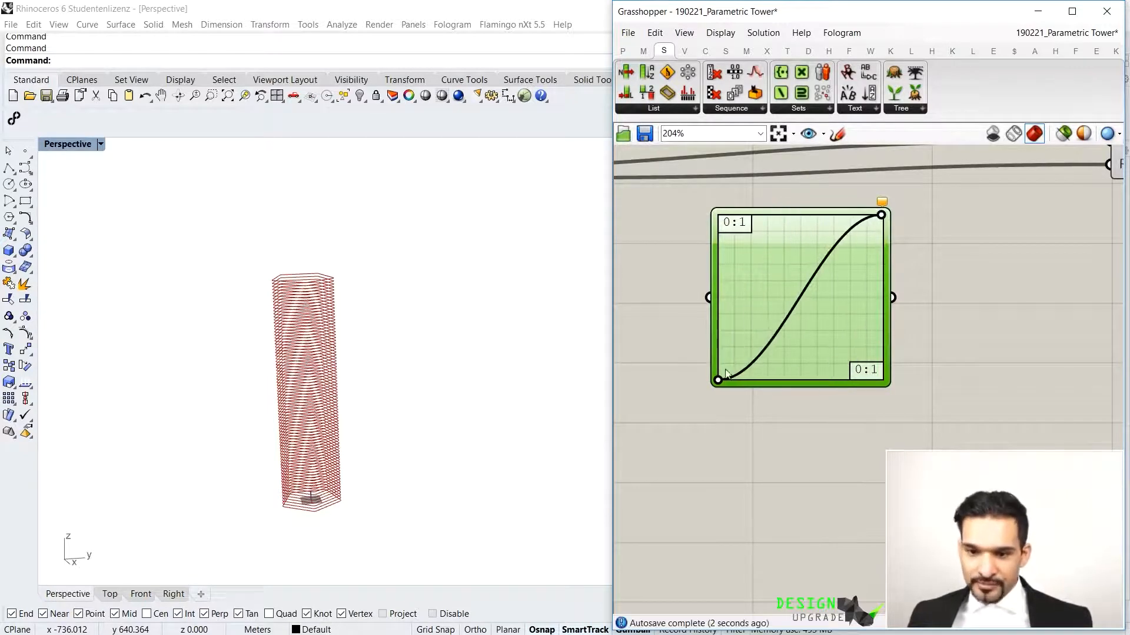
{"action": "mouse_move", "coordinate": [719, 380]}
{"action": "left_mouse_down"}
{"action": "mouse_move", "coordinate": [713, 295]}
{"action": "mouse_move", "coordinate": [697, 378]}
{"action": "left_mouse_up"}
Move the Graph Mapper closer to the Polygon component and view the tower from the side
{"action": "scroll", "coordinate": [784, 328], "scroll_direction": "down", "scroll_amount": 4}
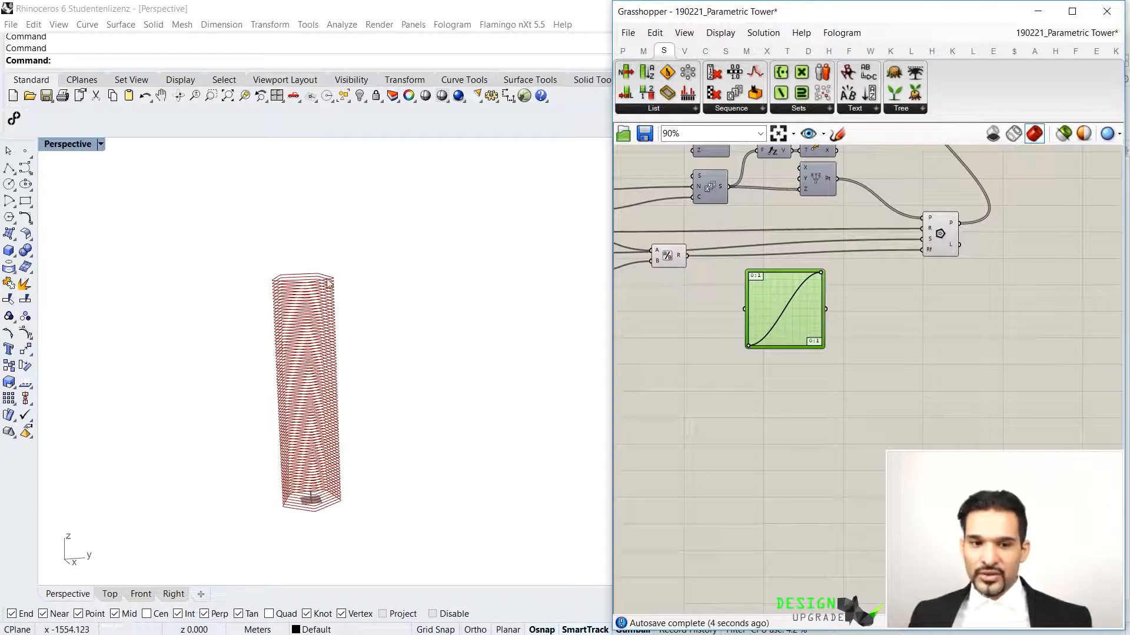
{"action": "right_click_drag", "start_coordinate": [347, 314], "coordinate": [367, 282]}
{"action": "scroll", "coordinate": [366, 281], "scroll_direction": "down", "scroll_amount": 3}
{"action": "scroll", "coordinate": [355, 262], "scroll_direction": "up", "scroll_amount": 6}
{"action": "left_click_drag", "start_coordinate": [802, 310], "coordinate": [839, 314]}
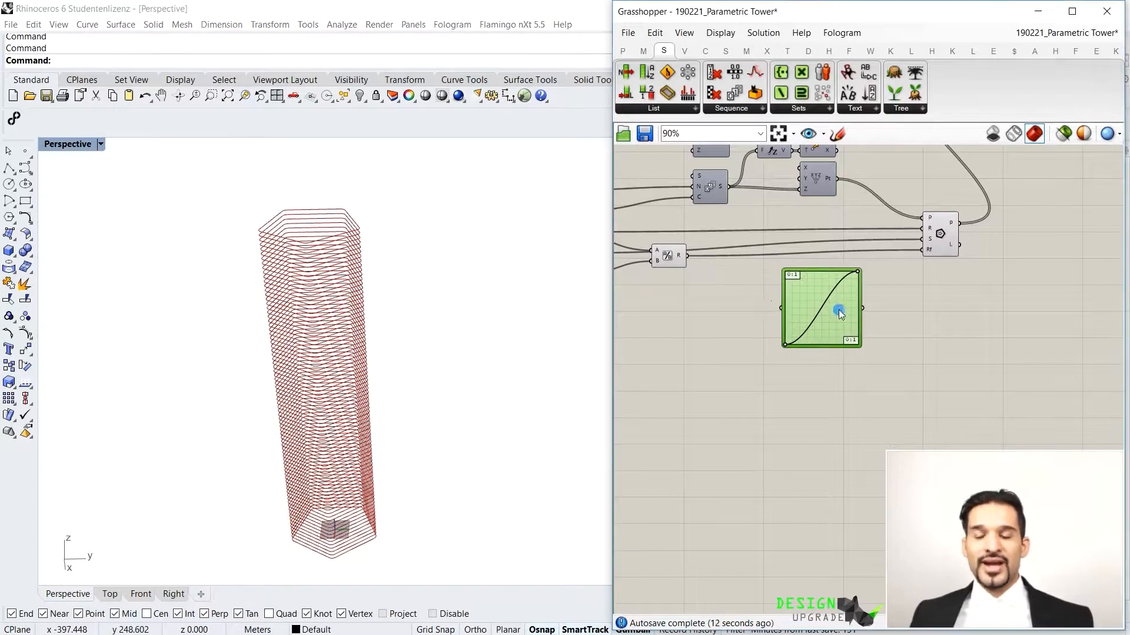
{"action": "scroll", "coordinate": [816, 304], "scroll_direction": "up", "scroll_amount": 3}
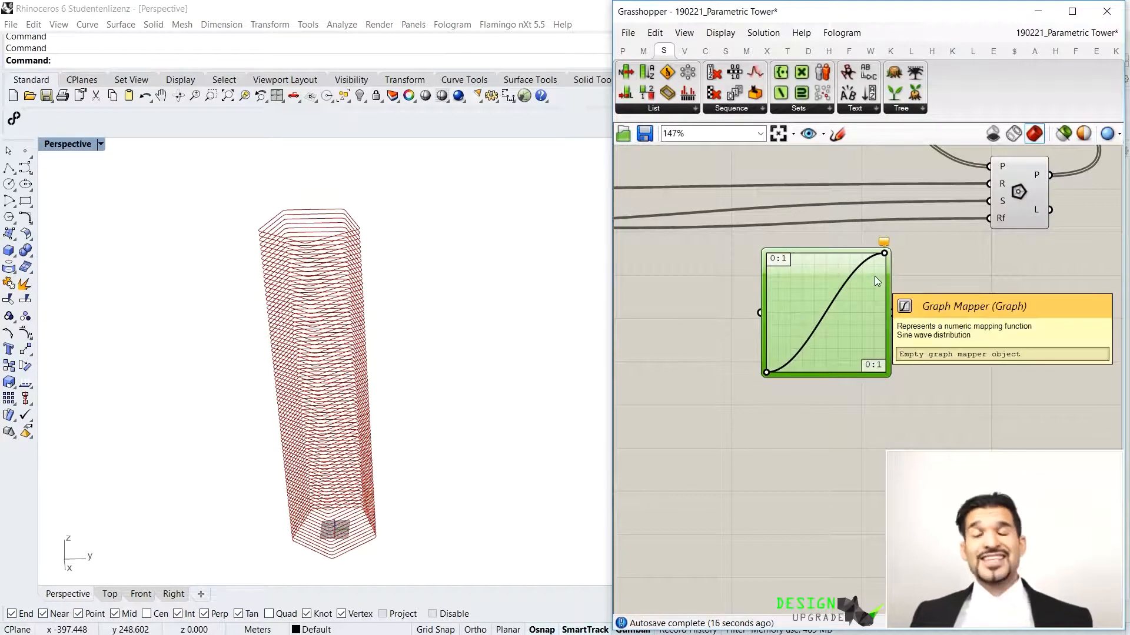
{"action": "right_click_drag", "start_coordinate": [436, 355], "coordinate": [420, 297]}
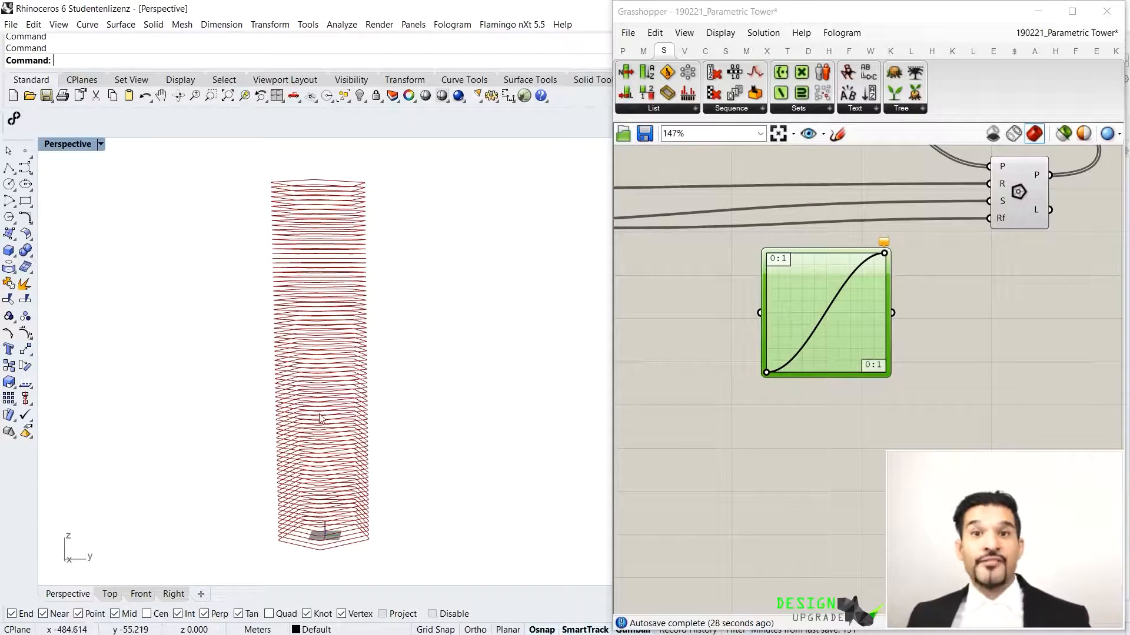
Add a Panel below the Division component, wire the Series component's output into it, and lengthen it to list more values
{"action": "scroll", "coordinate": [803, 282], "scroll_direction": "down", "scroll_amount": 2}
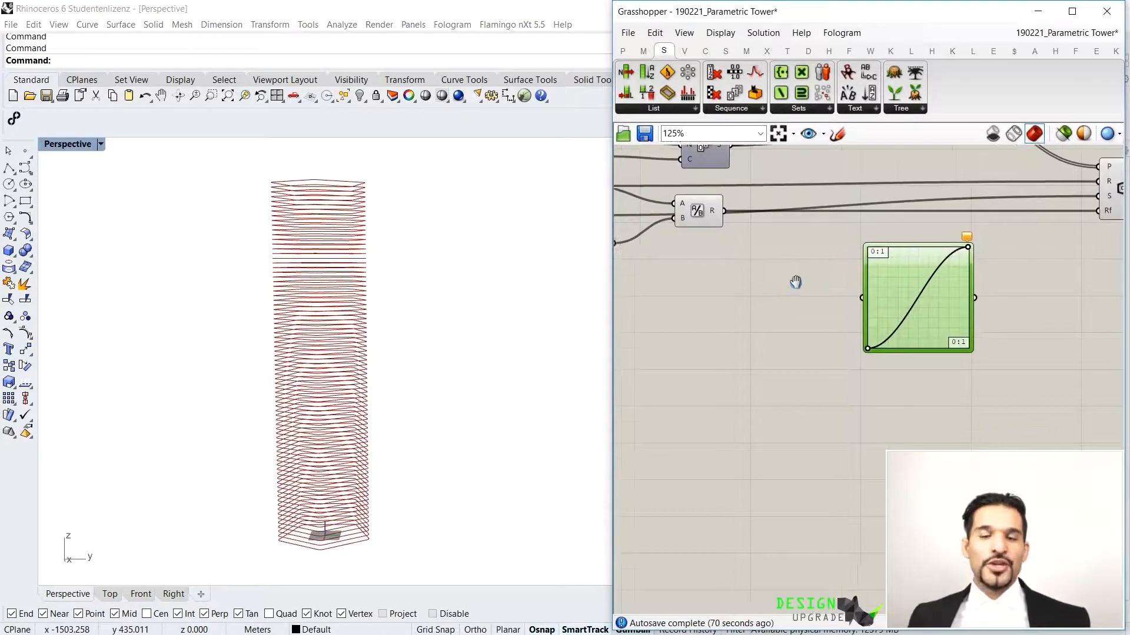
{"action": "double_click", "coordinate": [718, 321]}
{"action": "type", "text": "panel"}
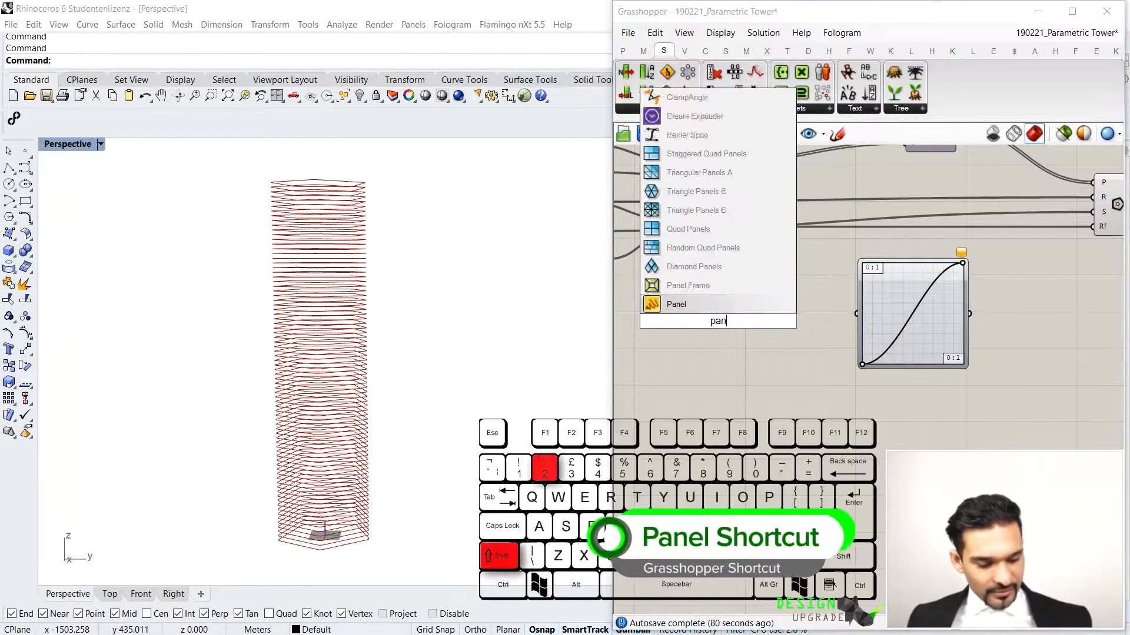
{"action": "key", "text": "Return"}
{"action": "left_click_drag", "start_coordinate": [726, 160], "coordinate": [658, 321]}
{"action": "left_click_drag", "start_coordinate": [709, 357], "coordinate": [700, 522]}
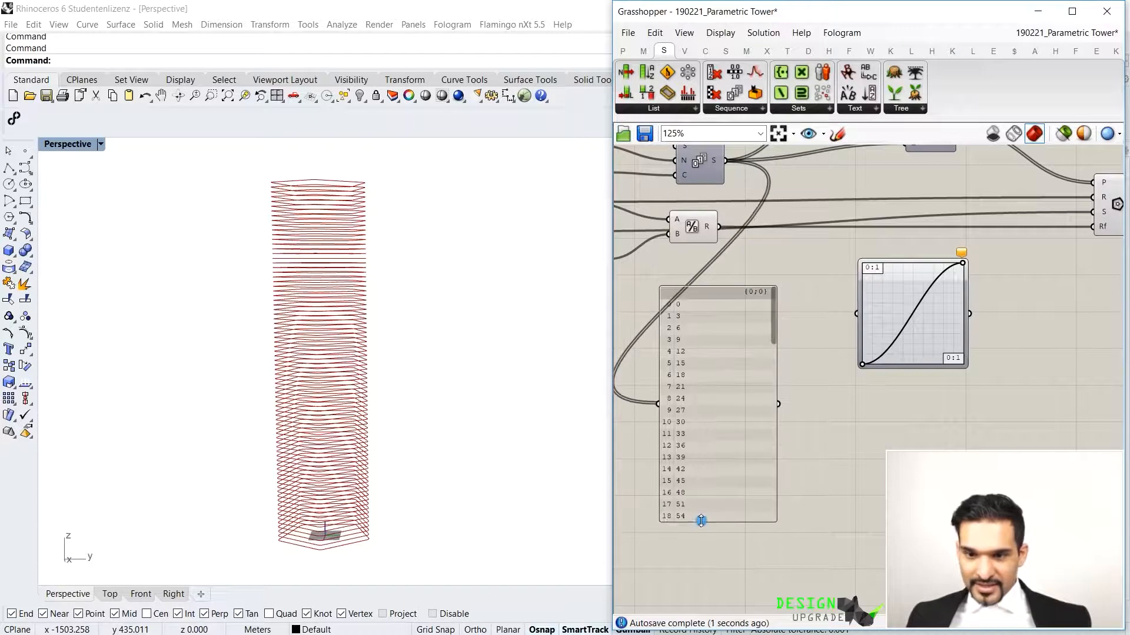
Scroll the Panel's series list down to its last entry and narrow the Panel to fit the numbers
{"action": "left_click_drag", "start_coordinate": [776, 356], "coordinate": [712, 497]}
{"action": "scroll", "coordinate": [831, 333], "scroll_direction": "down", "scroll_amount": 3}
{"action": "scroll", "coordinate": [831, 333], "scroll_direction": "up", "scroll_amount": 3}
{"action": "left_click", "coordinate": [832, 310]}
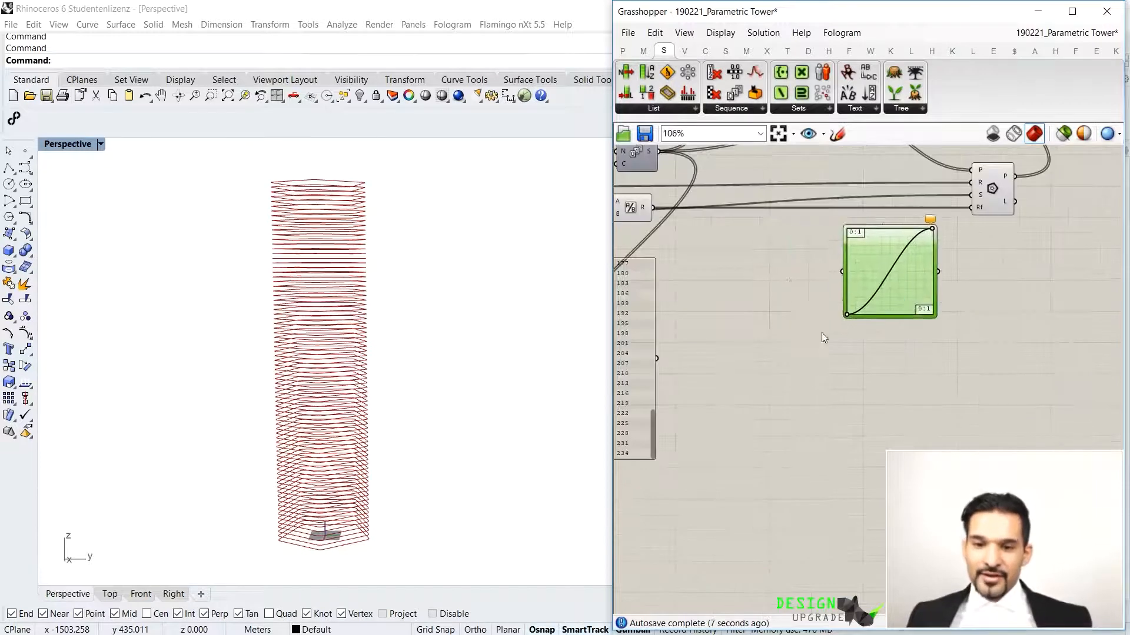
{"action": "scroll", "coordinate": [711, 343], "scroll_direction": "down", "scroll_amount": 2}
{"action": "right_click_drag", "start_coordinate": [711, 342], "coordinate": [737, 323]}
{"action": "left_click_drag", "start_coordinate": [736, 257], "coordinate": [716, 256]}
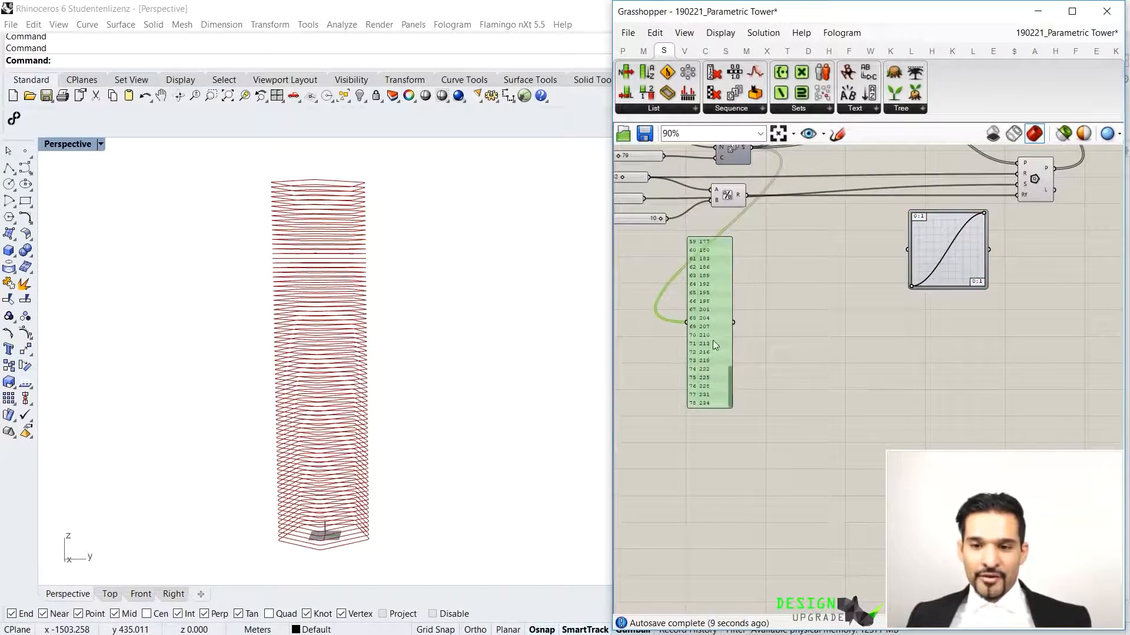
Add a Quick Graph component beside the Panel and wire the Panel's output into it
{"action": "double_click", "coordinate": [791, 349]}
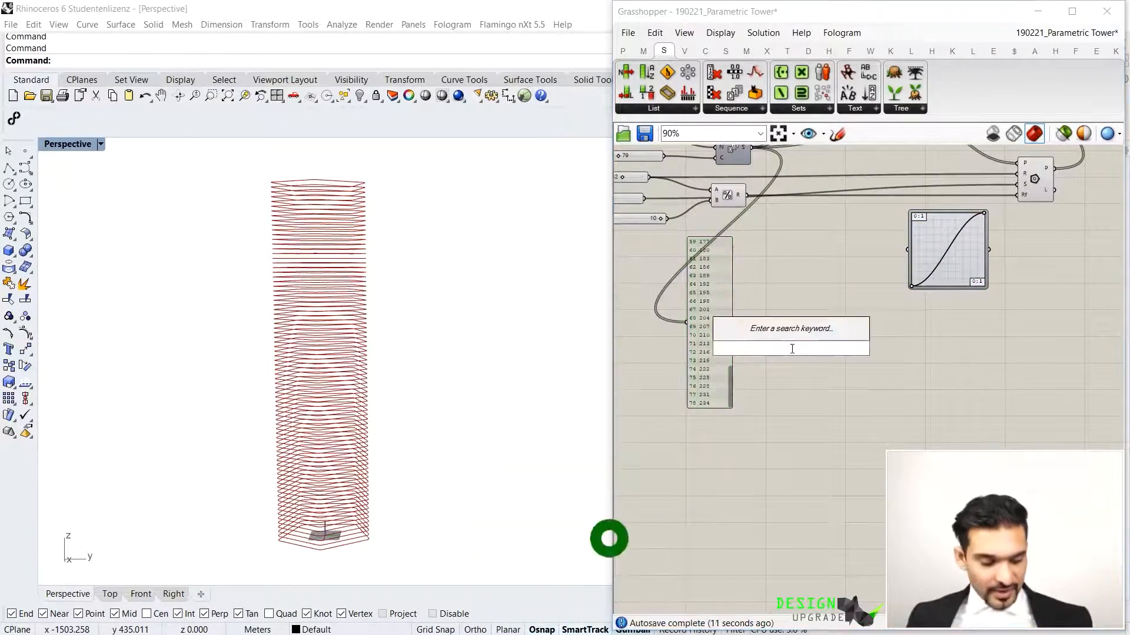
{"action": "type", "text": "quick"}
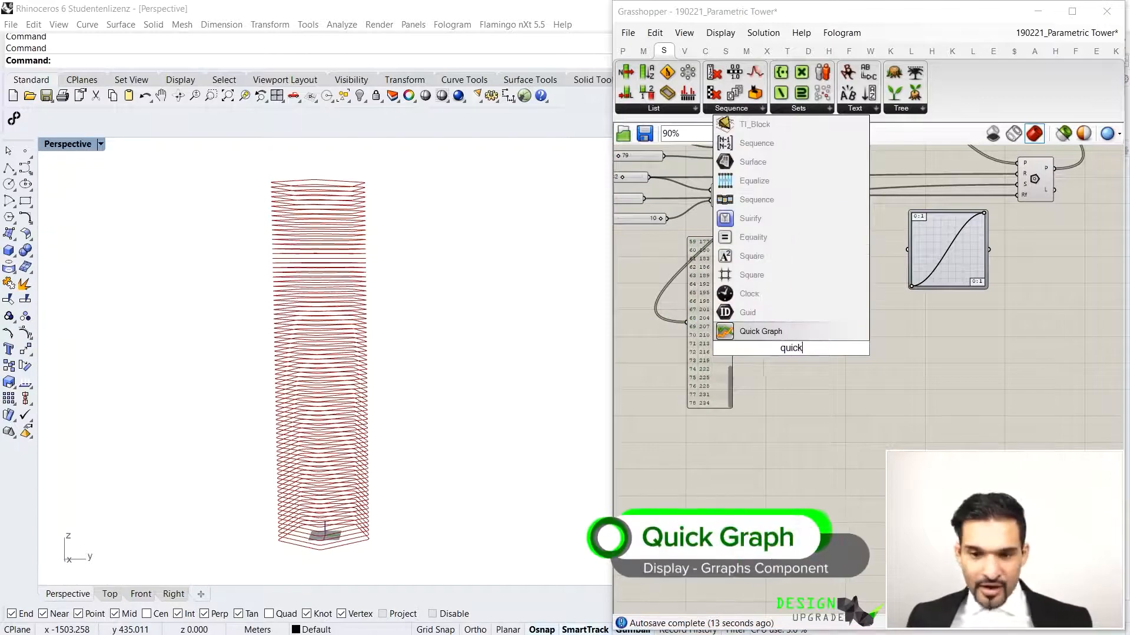
{"action": "left_click", "coordinate": [751, 333]}
{"action": "left_click_drag", "start_coordinate": [780, 349], "coordinate": [820, 323]}
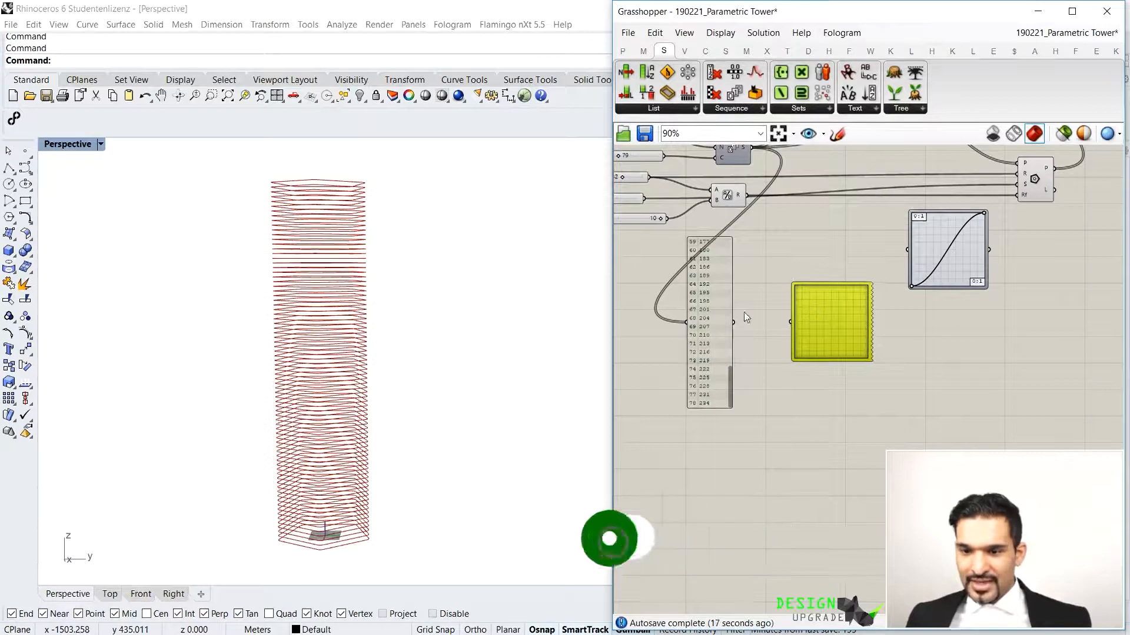
{"action": "left_click_drag", "start_coordinate": [733, 321], "coordinate": [796, 323]}
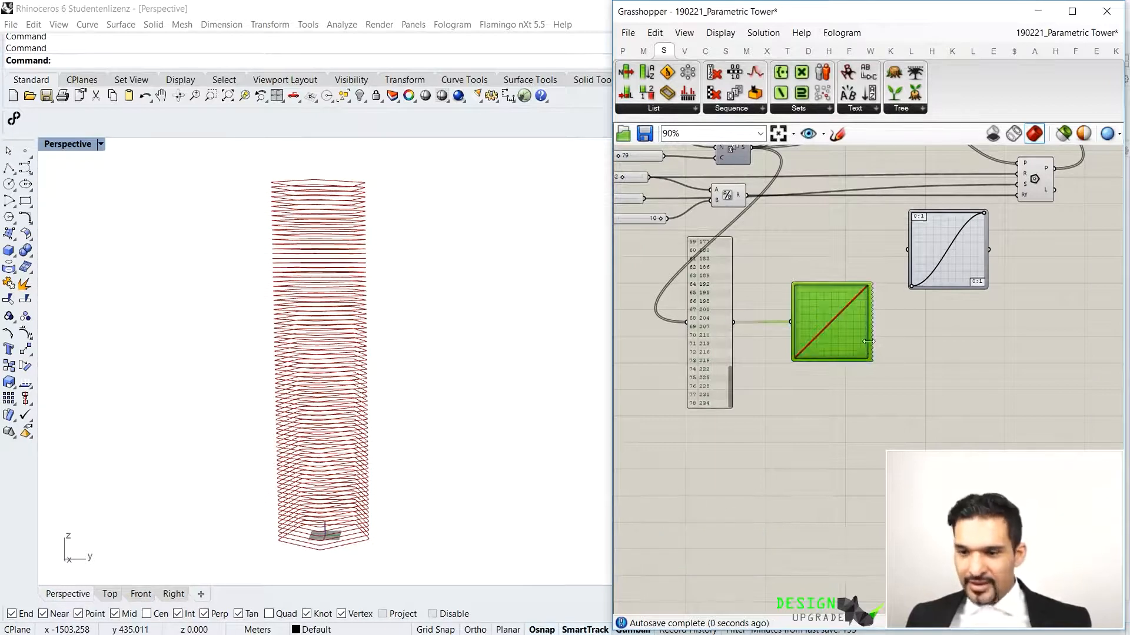
Examine the shape of the series plotted in the Quick Graph and compare it with the Graph Mapper's curve
{"action": "scroll", "coordinate": [818, 350], "scroll_direction": "up", "scroll_amount": 4}
{"action": "double_click", "coordinate": [773, 391]}
{"action": "left_click", "coordinate": [728, 322]}
{"action": "double_click", "coordinate": [727, 322]}
{"action": "left_click", "coordinate": [733, 240]}
{"action": "right_click_drag", "start_coordinate": [768, 319], "coordinate": [739, 332]}
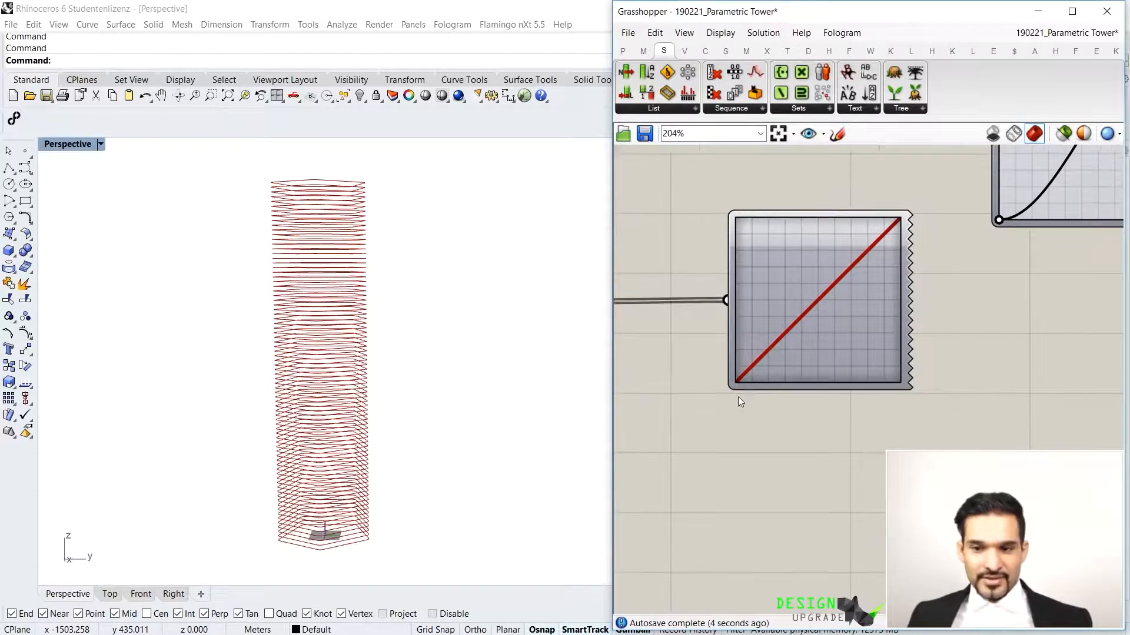
{"action": "mouse_move", "coordinate": [887, 235]}
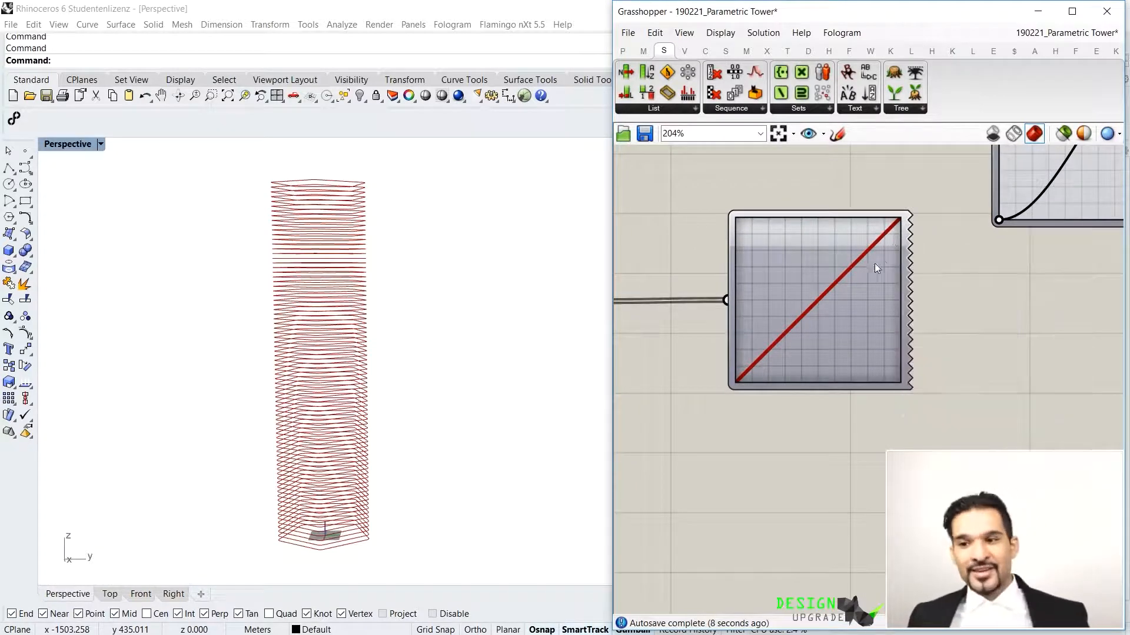
{"action": "scroll", "coordinate": [811, 287], "scroll_direction": "down", "scroll_amount": 3}
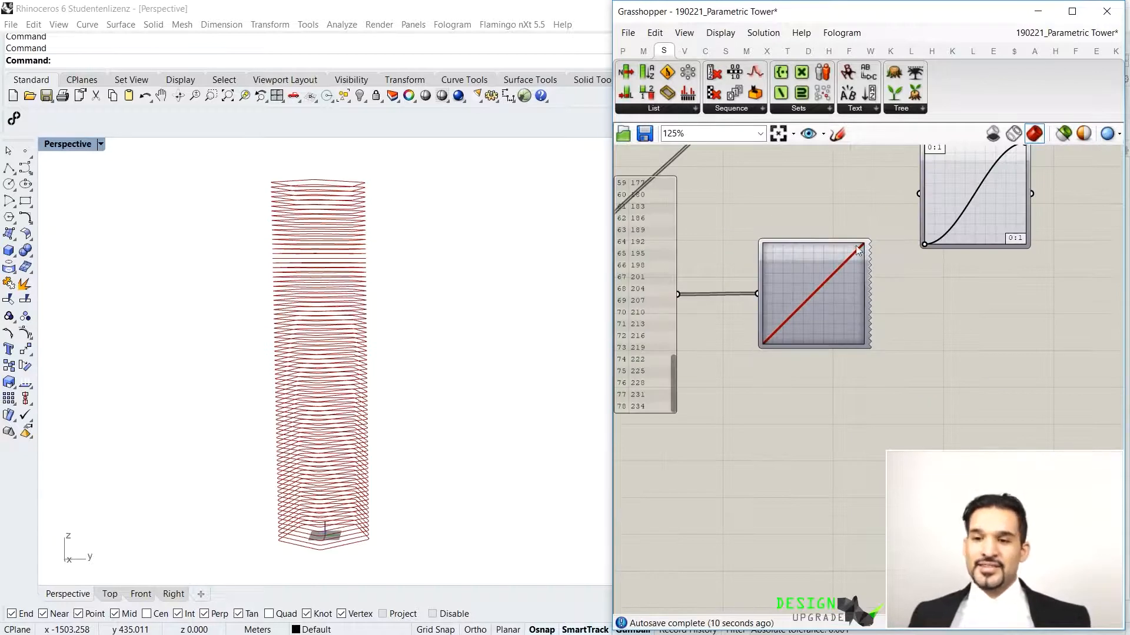
{"action": "scroll", "coordinate": [767, 325], "scroll_direction": "down", "scroll_amount": 3}
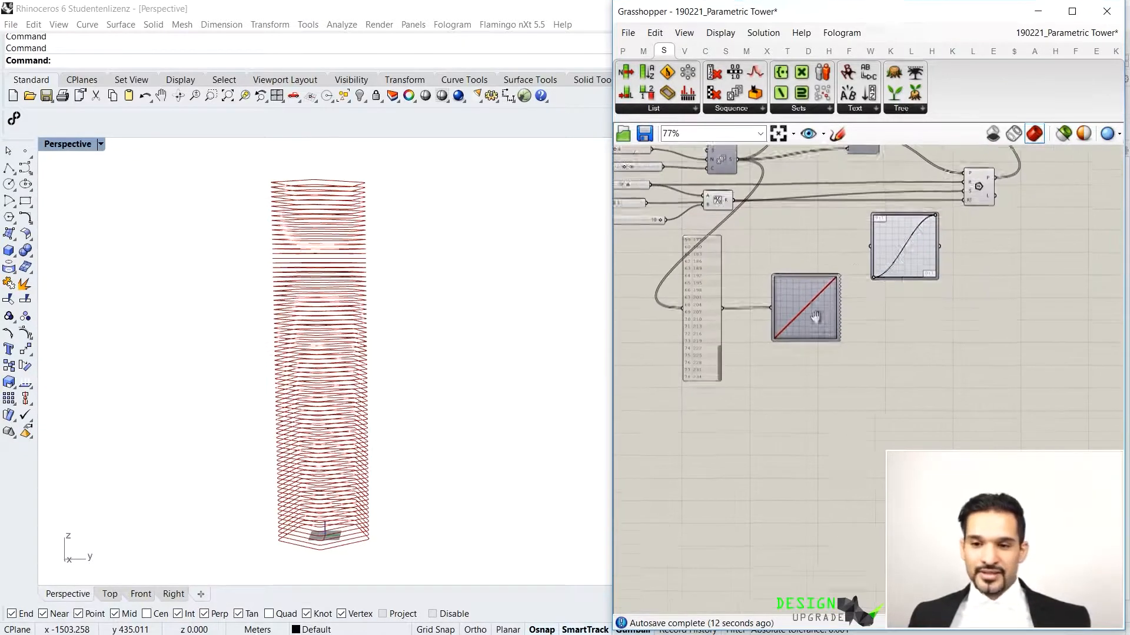
{"action": "scroll", "coordinate": [880, 232], "scroll_direction": "up", "scroll_amount": 3}
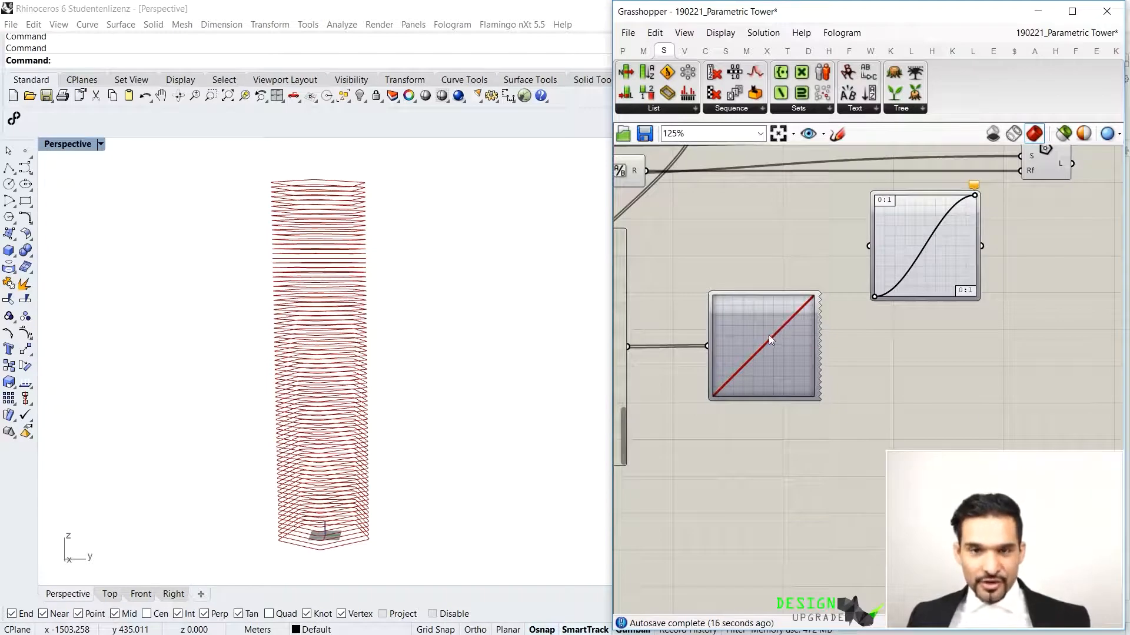
Stack the Graph Mapper and Quick Graph in one column, with the Graph Mapper directly above the Quick Graph
{"action": "scroll", "coordinate": [663, 327], "scroll_direction": "down", "scroll_amount": 2}
{"action": "scroll", "coordinate": [663, 327], "scroll_direction": "up", "scroll_amount": 2}
{"action": "scroll", "coordinate": [736, 328], "scroll_direction": "down", "scroll_amount": 1}
{"action": "right_click_drag", "start_coordinate": [915, 308], "coordinate": [850, 306]}
{"action": "left_click_drag", "start_coordinate": [759, 339], "coordinate": [790, 350]}
{"action": "scroll", "coordinate": [890, 258], "scroll_direction": "up", "scroll_amount": 2}
{"action": "left_click", "coordinate": [884, 263], "text": "shift"}
{"action": "scroll", "coordinate": [784, 356], "scroll_direction": "down", "scroll_amount": 1}
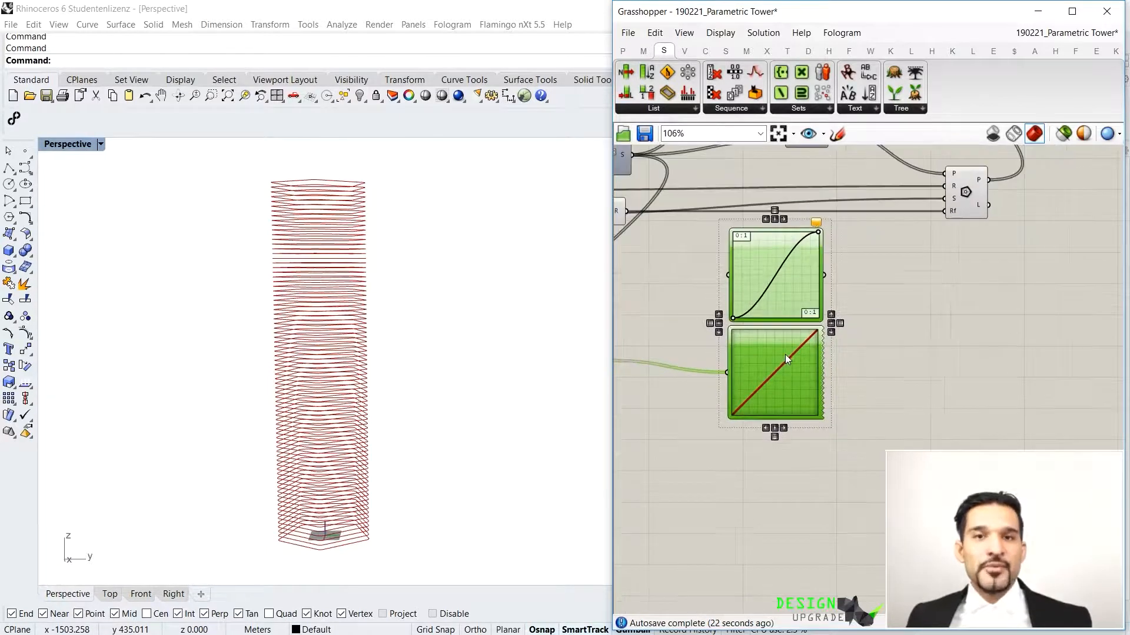
{"action": "right_click_drag", "start_coordinate": [704, 410], "coordinate": [784, 400]}
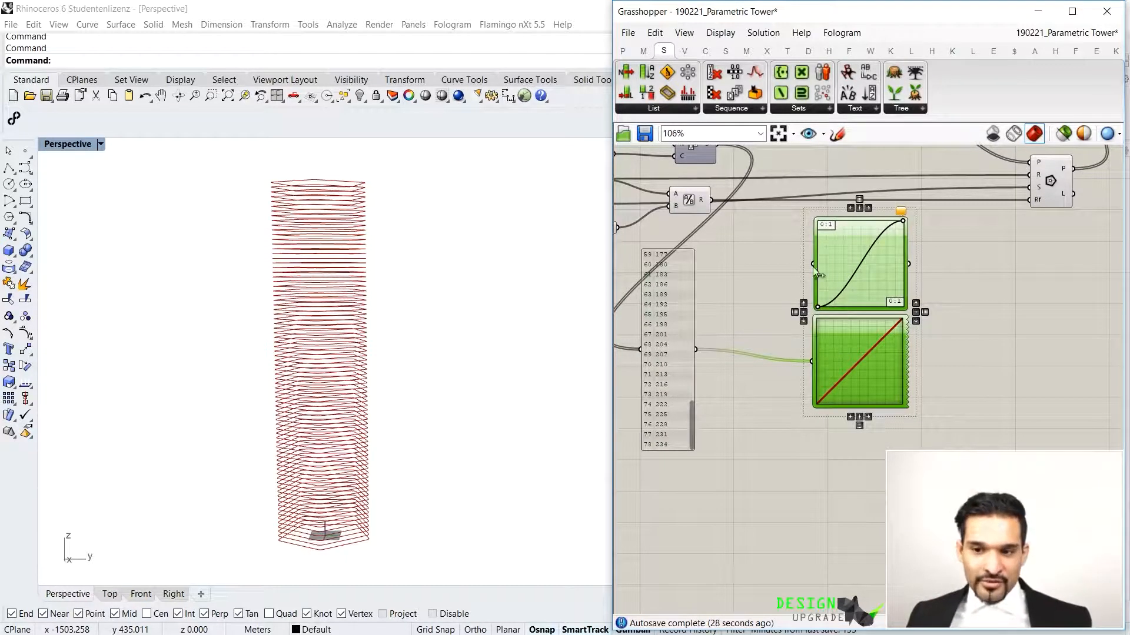
{"action": "left_click", "coordinate": [783, 267]}
Review the Graph Mapper's X and Y values in the Graph Editor and close it without changing them
{"action": "scroll", "coordinate": [784, 266], "scroll_direction": "up", "scroll_amount": 1}
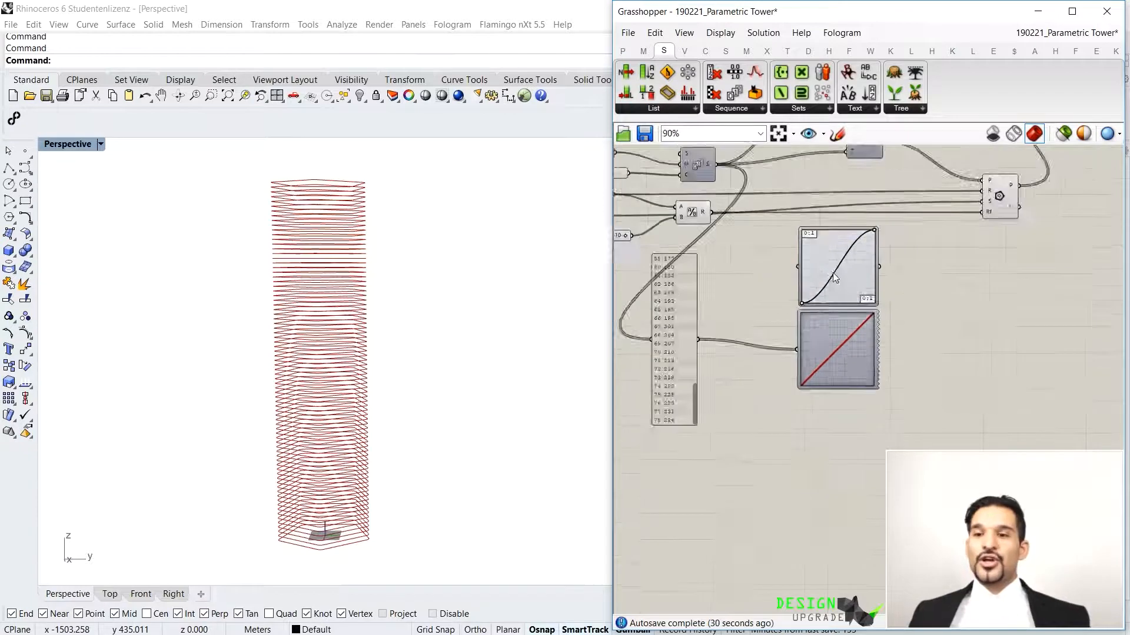
{"action": "right_click_drag", "start_coordinate": [744, 299], "coordinate": [807, 281]}
{"action": "scroll", "coordinate": [807, 281], "scroll_direction": "down", "scroll_amount": 3}
{"action": "right_click_drag", "start_coordinate": [1007, 284], "coordinate": [873, 290]}
{"action": "scroll", "coordinate": [874, 290], "scroll_direction": "up", "scroll_amount": 2}
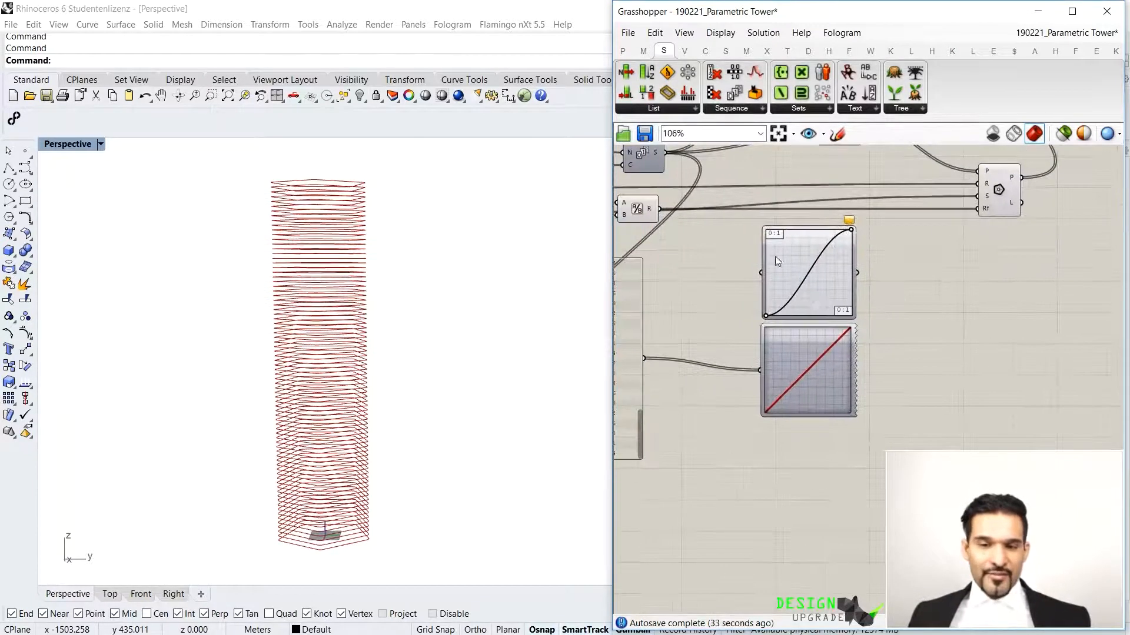
{"action": "scroll", "coordinate": [777, 261], "scroll_direction": "up", "scroll_amount": 4}
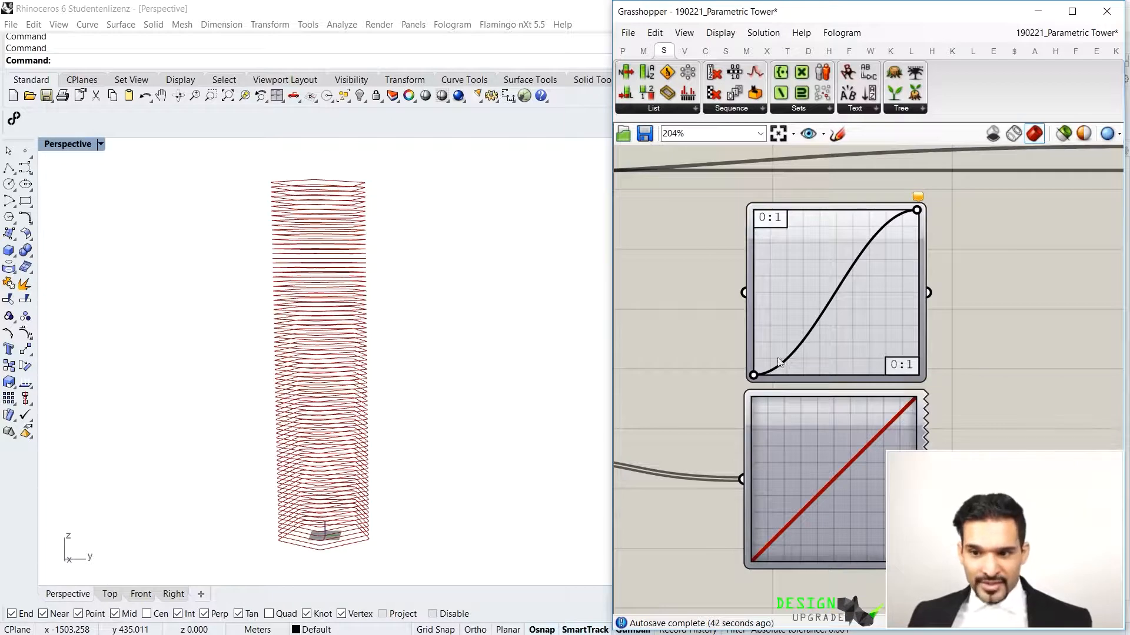
{"action": "double_click", "coordinate": [828, 262]}
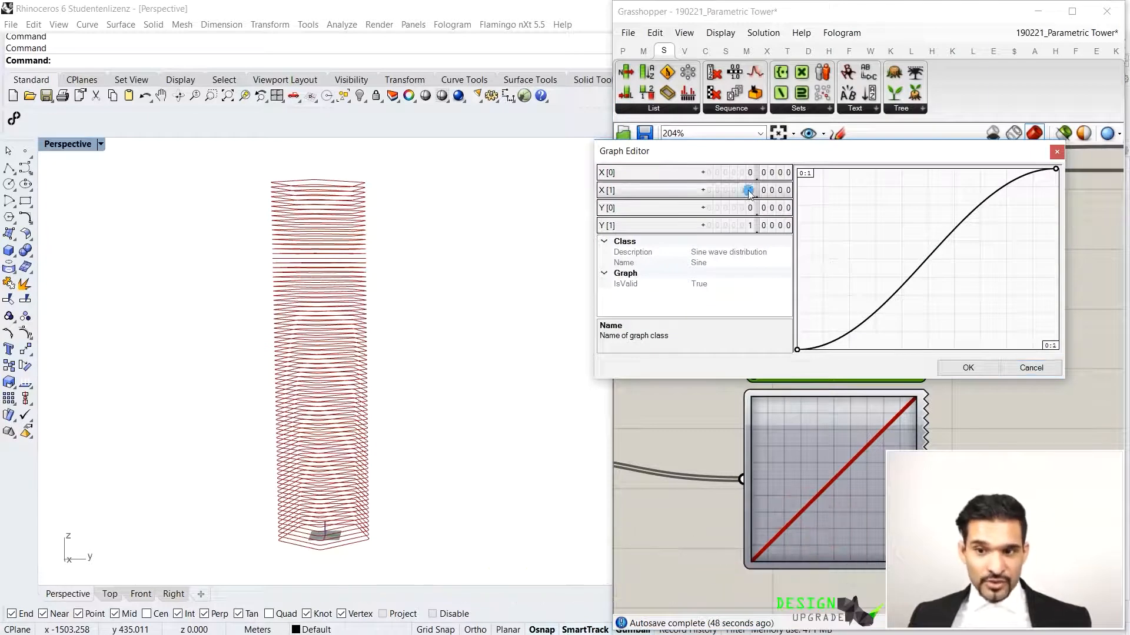
{"action": "left_click", "coordinate": [746, 207]}
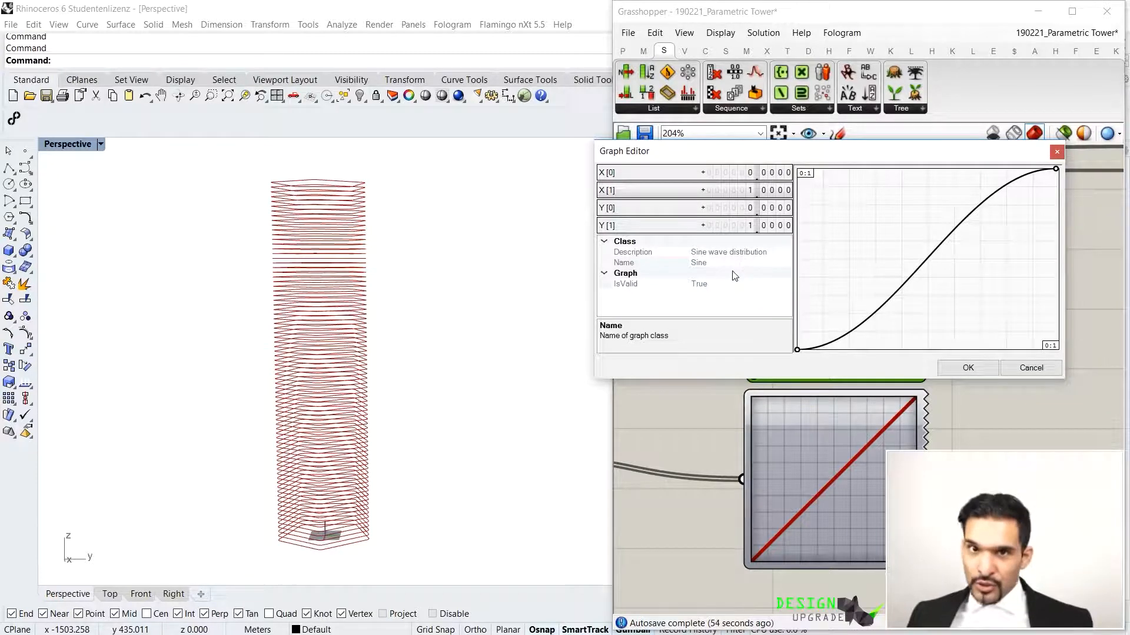
{"action": "left_click", "coordinate": [967, 369]}
Move the Graph Mapper and Quick Graph together closer to the Polygon component
{"action": "scroll", "coordinate": [862, 335], "scroll_direction": "down", "scroll_amount": 4}
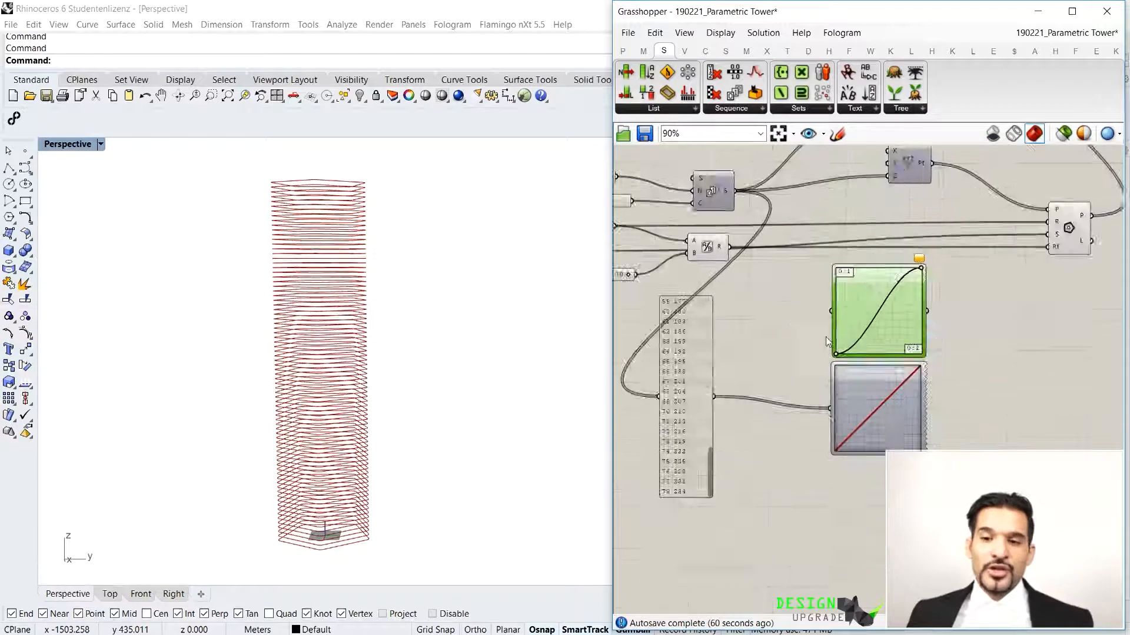
{"action": "scroll", "coordinate": [861, 331], "scroll_direction": "down", "scroll_amount": 1}
{"action": "scroll", "coordinate": [735, 390], "scroll_direction": "up", "scroll_amount": 2}
{"action": "scroll", "coordinate": [747, 341], "scroll_direction": "down", "scroll_amount": 2}
{"action": "scroll", "coordinate": [724, 337], "scroll_direction": "up", "scroll_amount": 1}
{"action": "right_click_drag", "start_coordinate": [783, 333], "coordinate": [688, 315]}
{"action": "left_click_drag", "start_coordinate": [885, 283], "coordinate": [793, 364]}
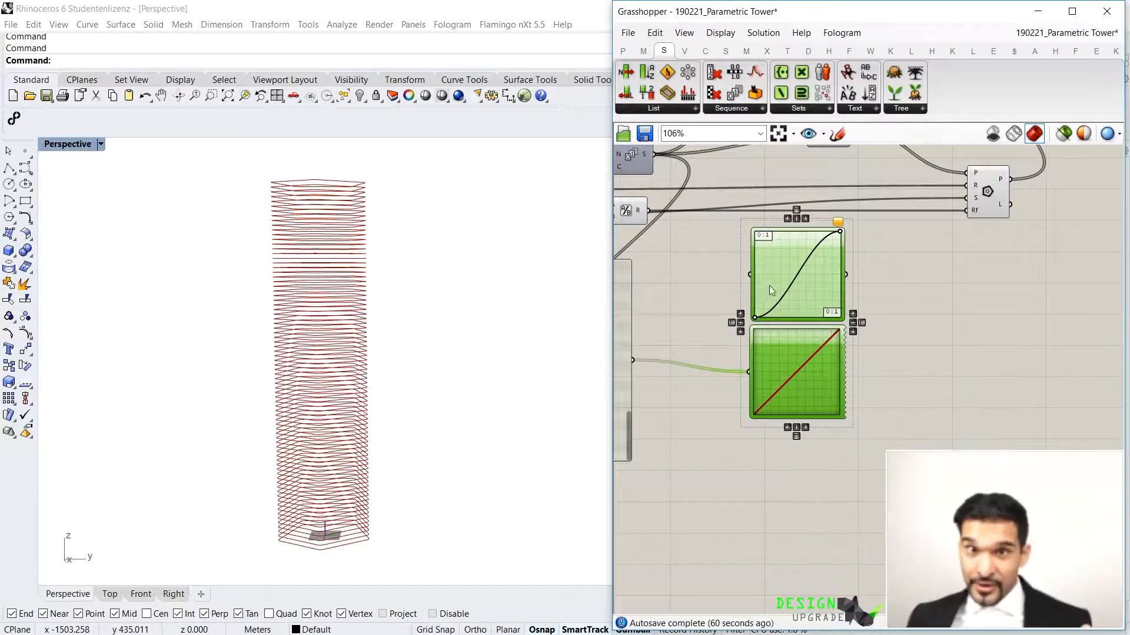
{"action": "scroll", "coordinate": [847, 289], "scroll_direction": "down", "scroll_amount": 1}
{"action": "left_click", "coordinate": [919, 291]}
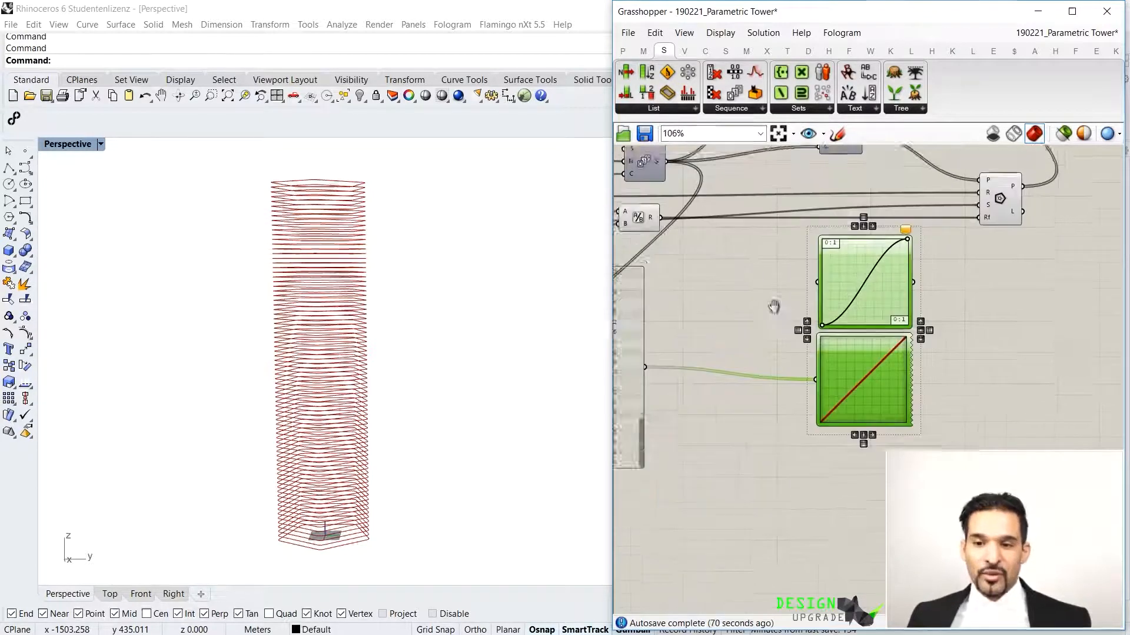
{"action": "mouse_move", "coordinate": [775, 305]}
{"action": "right_mouse_down"}
{"action": "mouse_move", "coordinate": [812, 293]}
{"action": "mouse_move", "coordinate": [796, 307]}
{"action": "right_mouse_up"}
{"action": "left_click", "coordinate": [782, 309]}
Shorten the series Panel and move it near the Quick Graph, leaving space in front of the Graph Mapper
{"action": "left_click_drag", "start_coordinate": [700, 313], "coordinate": [815, 313]}
{"action": "scroll", "coordinate": [800, 367], "scroll_direction": "up", "scroll_amount": 10}
{"action": "scroll", "coordinate": [800, 368], "scroll_direction": "down", "scroll_amount": 10}
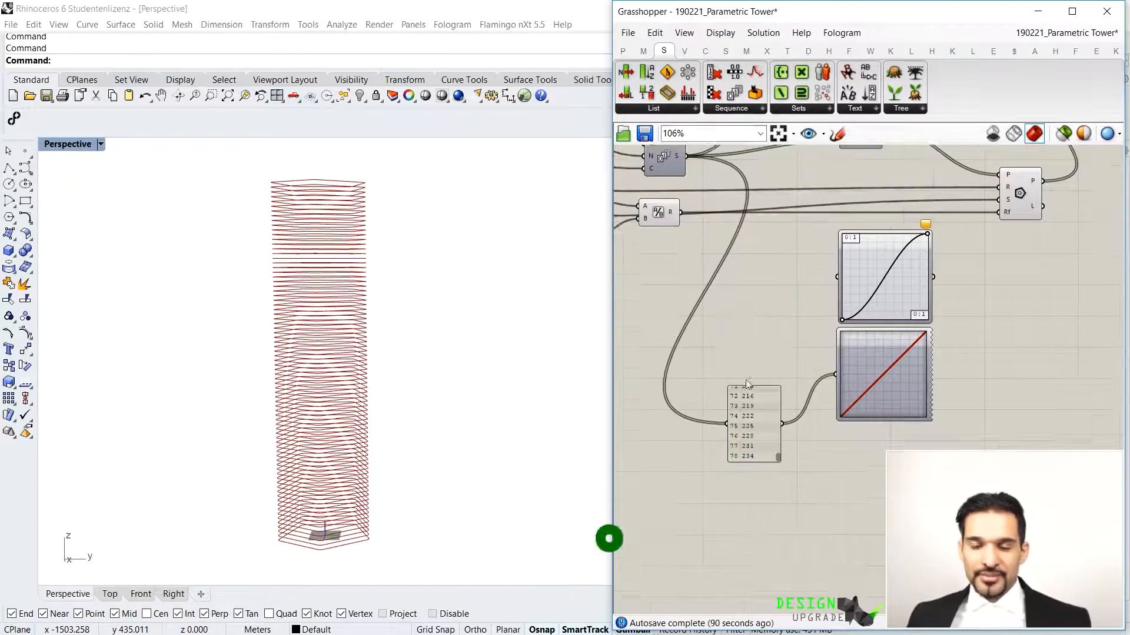
Add a Remap Numbers component in front of the Graph Mapper and wire the Series output to its value (V) input
{"action": "right_click_drag", "start_coordinate": [733, 339], "coordinate": [767, 392]}
{"action": "scroll", "coordinate": [768, 351], "scroll_direction": "up", "scroll_amount": 2}
{"action": "scroll", "coordinate": [795, 319], "scroll_direction": "down", "scroll_amount": 3}
{"action": "scroll", "coordinate": [723, 322], "scroll_direction": "up", "scroll_amount": 2}
{"action": "right_click_drag", "start_coordinate": [792, 333], "coordinate": [760, 320]}
{"action": "double_click", "coordinate": [760, 320]}
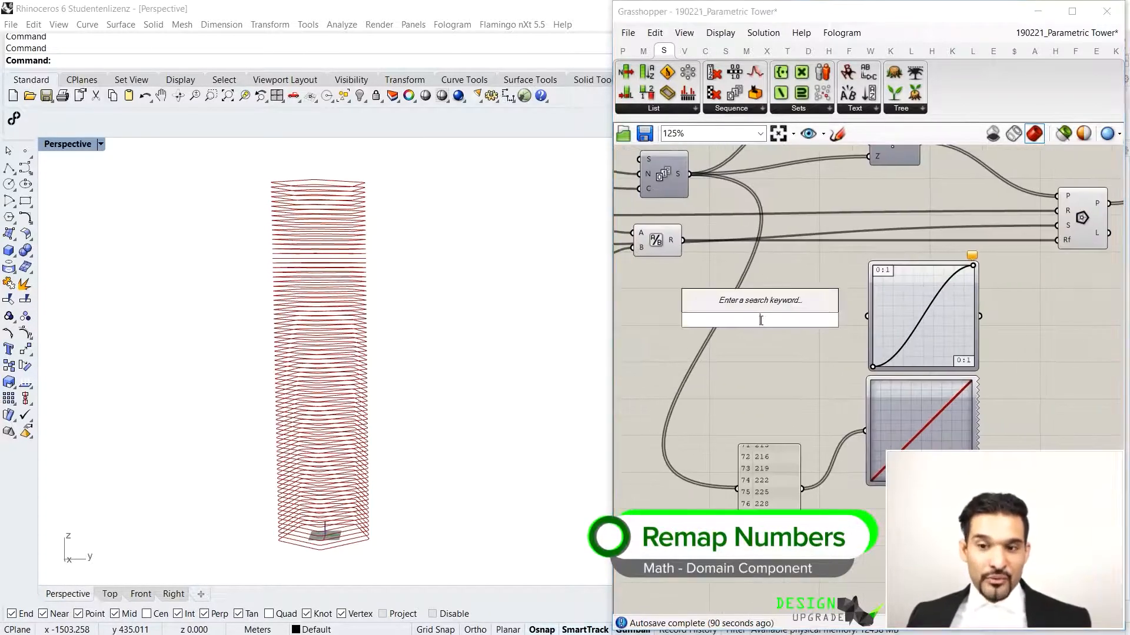
{"action": "type", "text": "ream"}
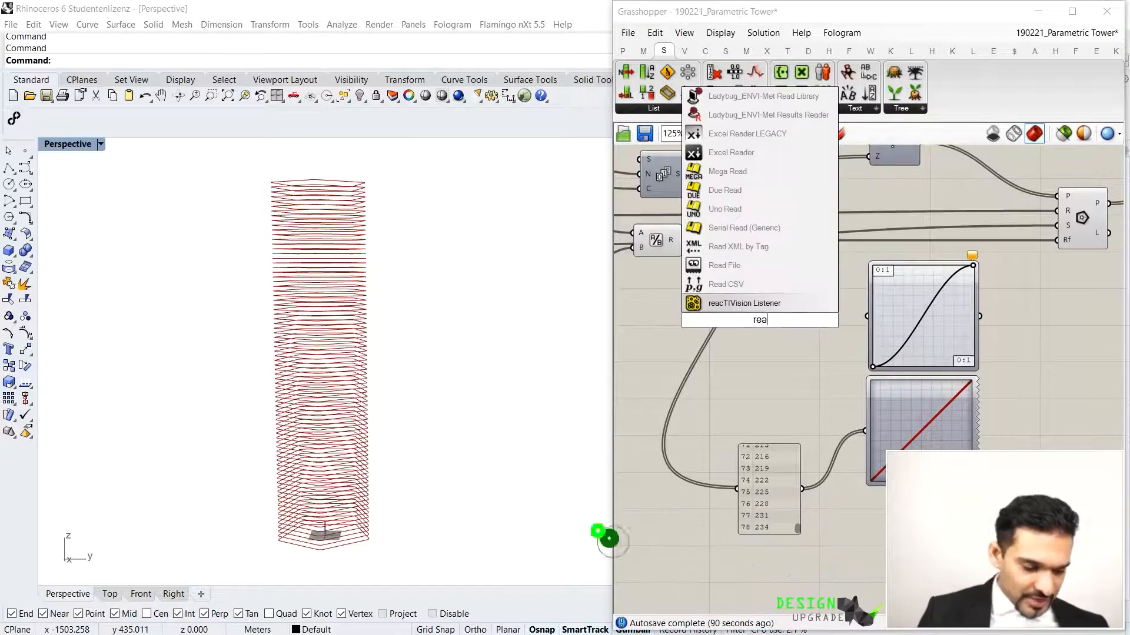
{"action": "key", "text": "BackSpace"}
{"action": "key", "text": "BackSpace"}
{"action": "type", "text": "mao"}
{"action": "key", "text": "BackSpace"}
{"action": "type", "text": "p"}
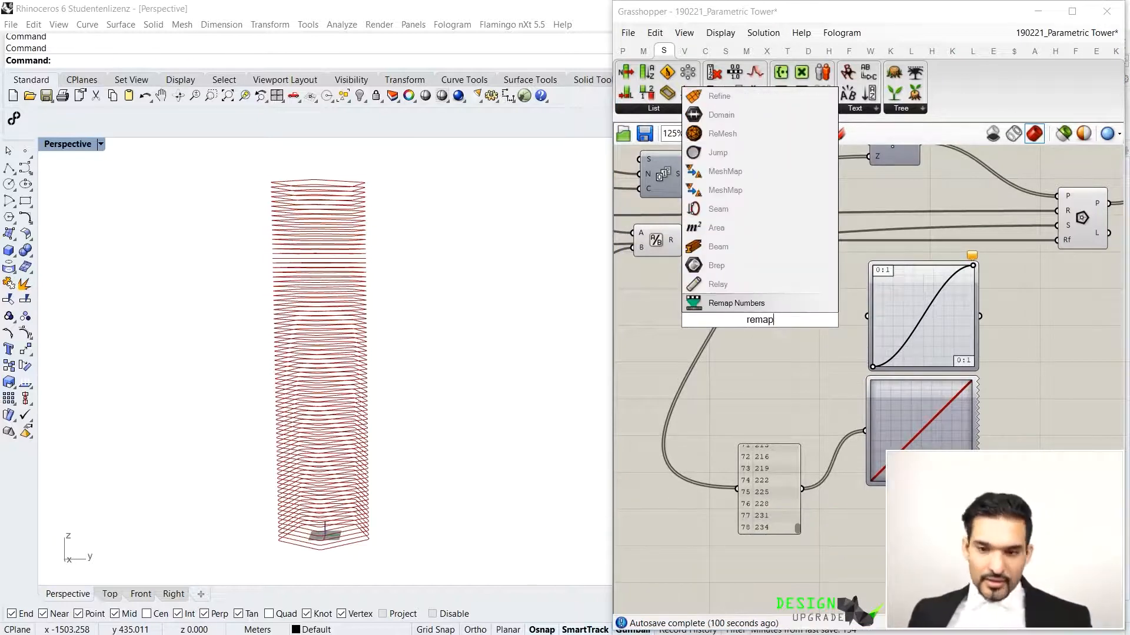
{"action": "left_click", "coordinate": [719, 308]}
{"action": "left_click_drag", "start_coordinate": [756, 325], "coordinate": [778, 317]}
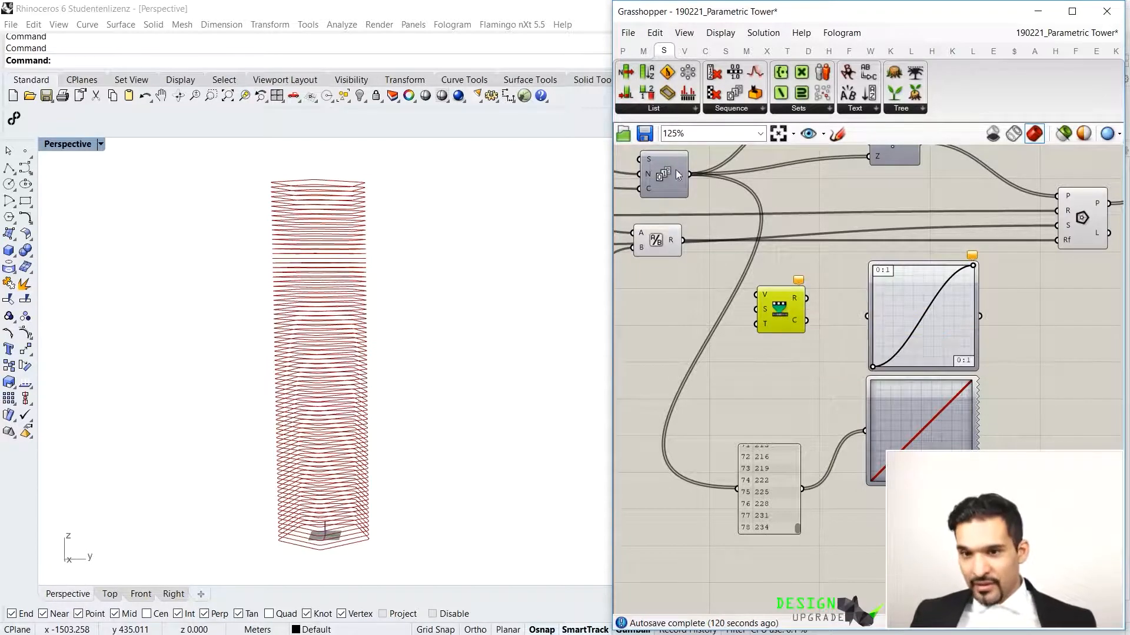
{"action": "left_click_drag", "start_coordinate": [688, 173], "coordinate": [757, 294]}
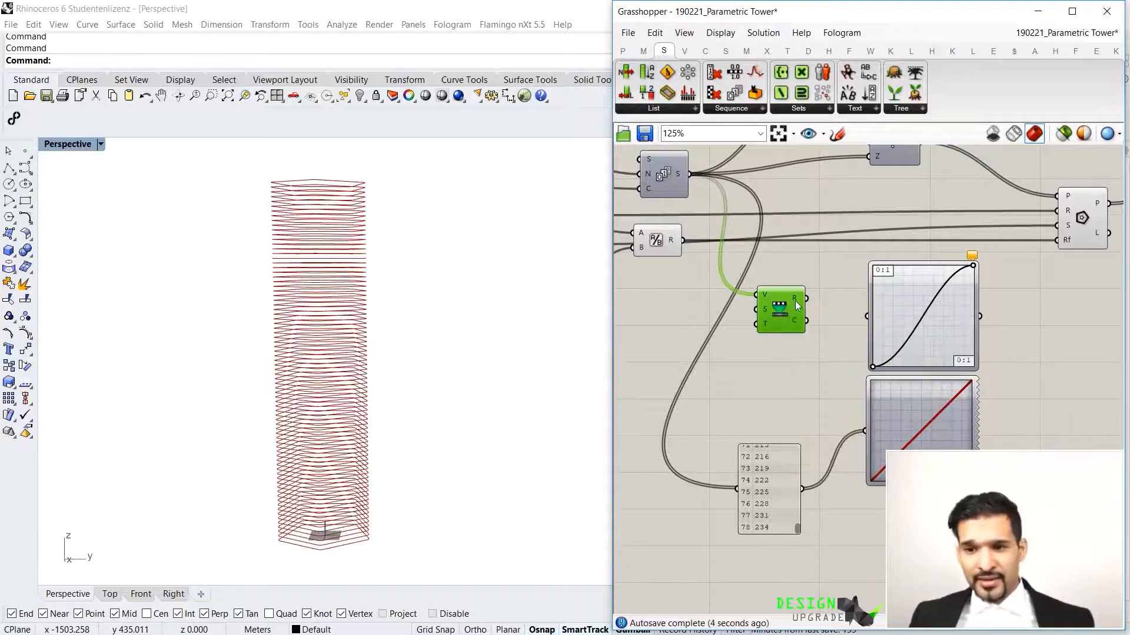
Check the Remap Numbers source domain, then lengthen the Panel and compare the first and last values of the series
{"action": "mouse_move", "coordinate": [798, 303]}
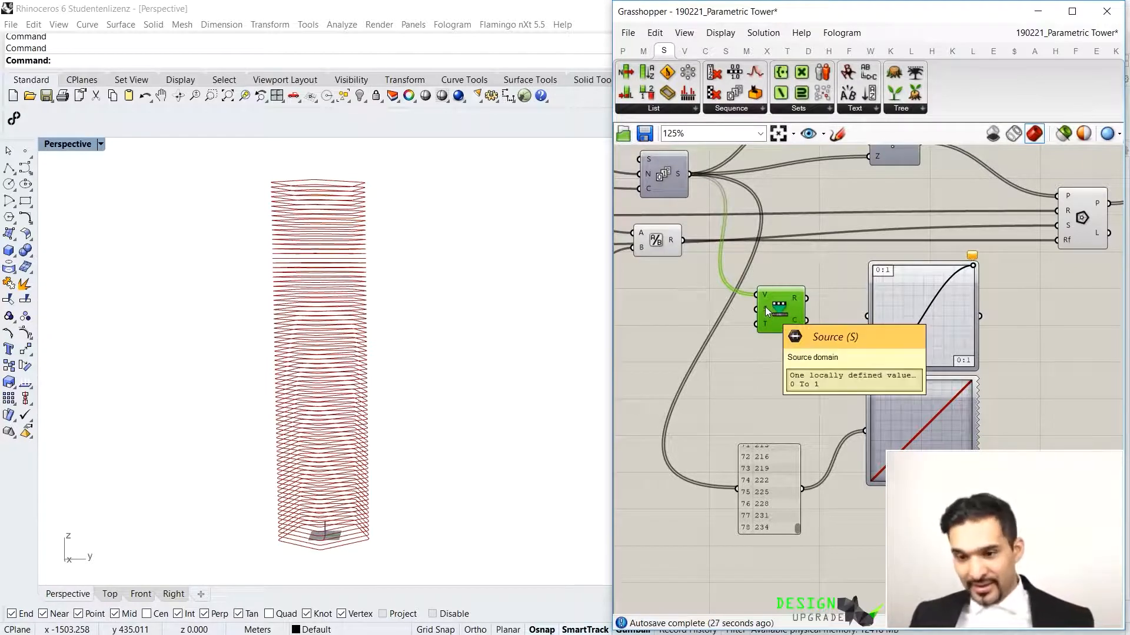
{"action": "mouse_move", "coordinate": [680, 174]}
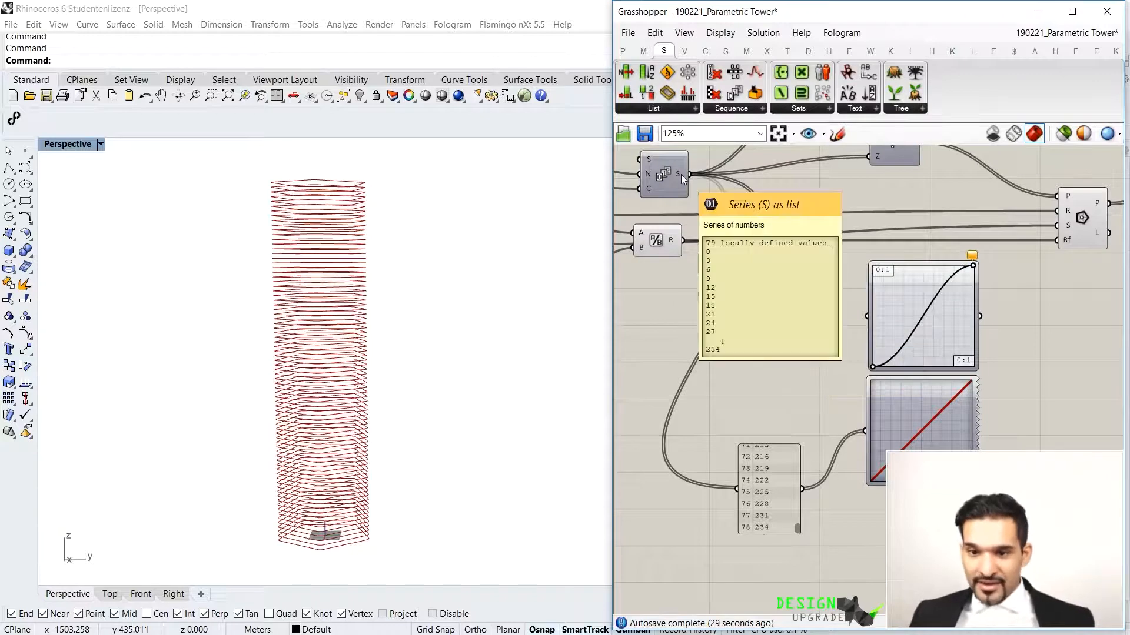
{"action": "left_click", "coordinate": [767, 488]}
{"action": "left_click_drag", "start_coordinate": [765, 442], "coordinate": [765, 388]}
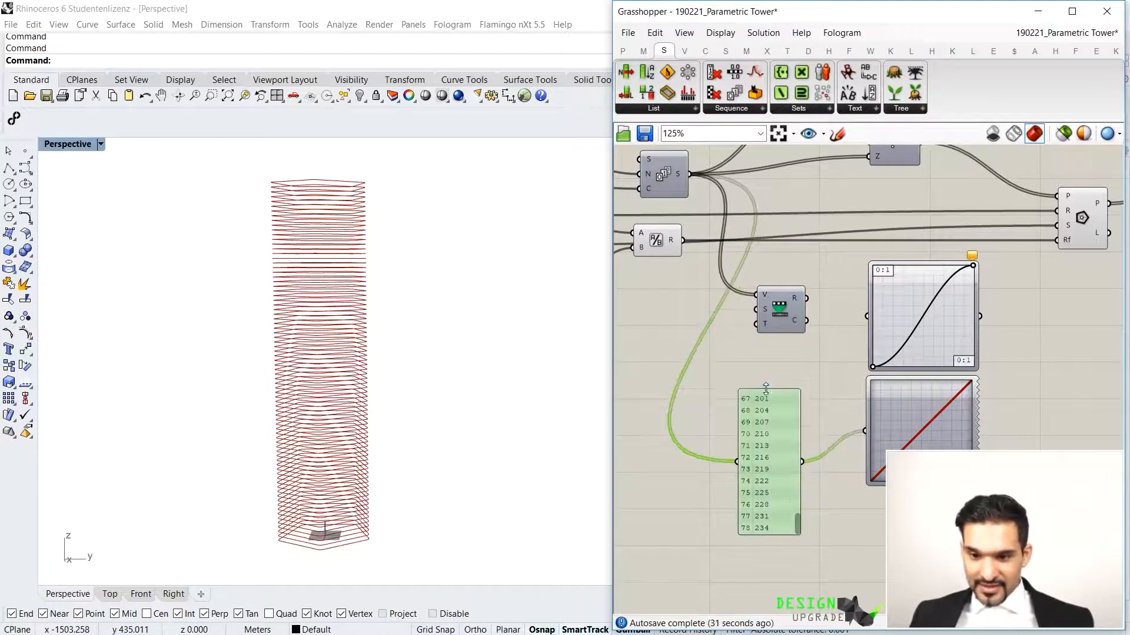
{"action": "left_click_drag", "start_coordinate": [798, 526], "coordinate": [805, 393]}
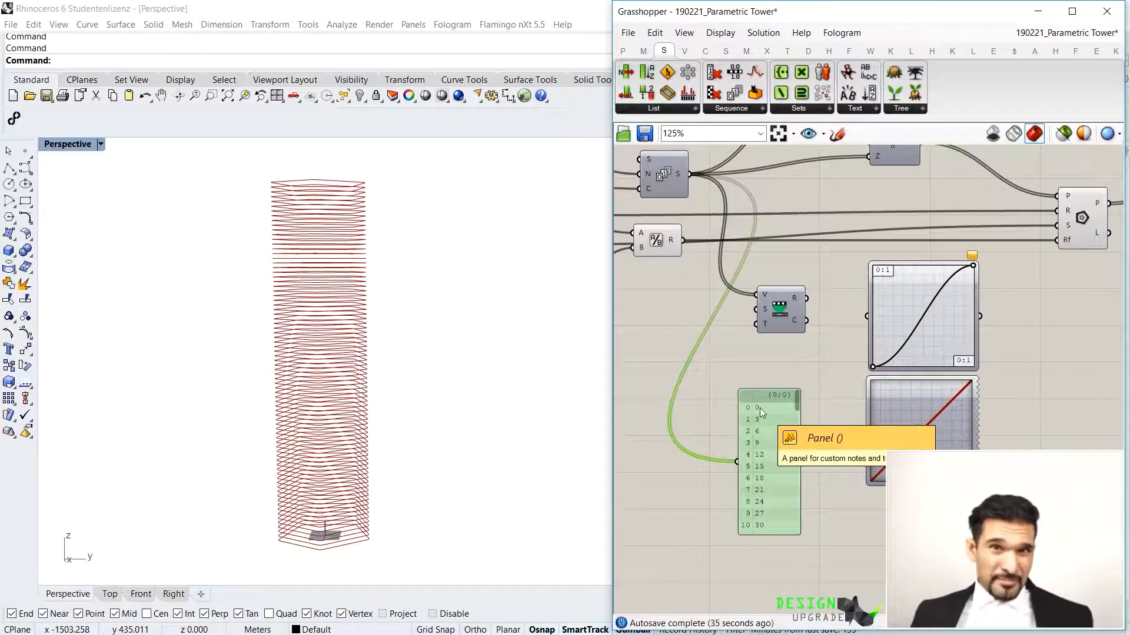
{"action": "left_click_drag", "start_coordinate": [796, 402], "coordinate": [793, 538]}
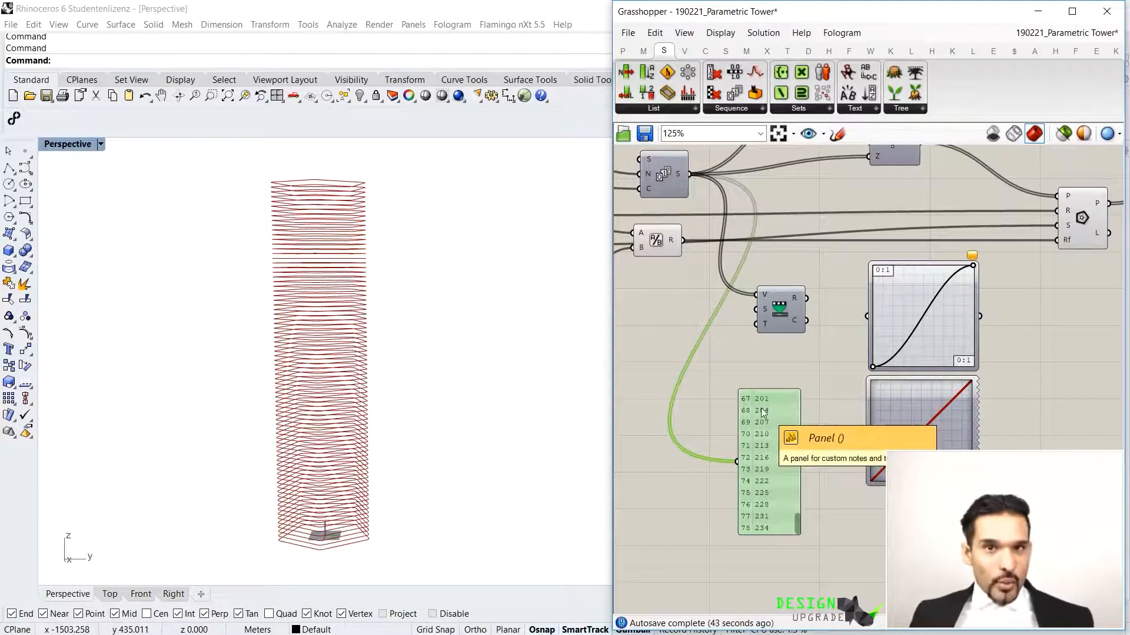
Add a Bounds component in front of Remap Numbers and wire the Series output into its N input
{"action": "scroll", "coordinate": [761, 422], "scroll_direction": "down", "scroll_amount": 3}
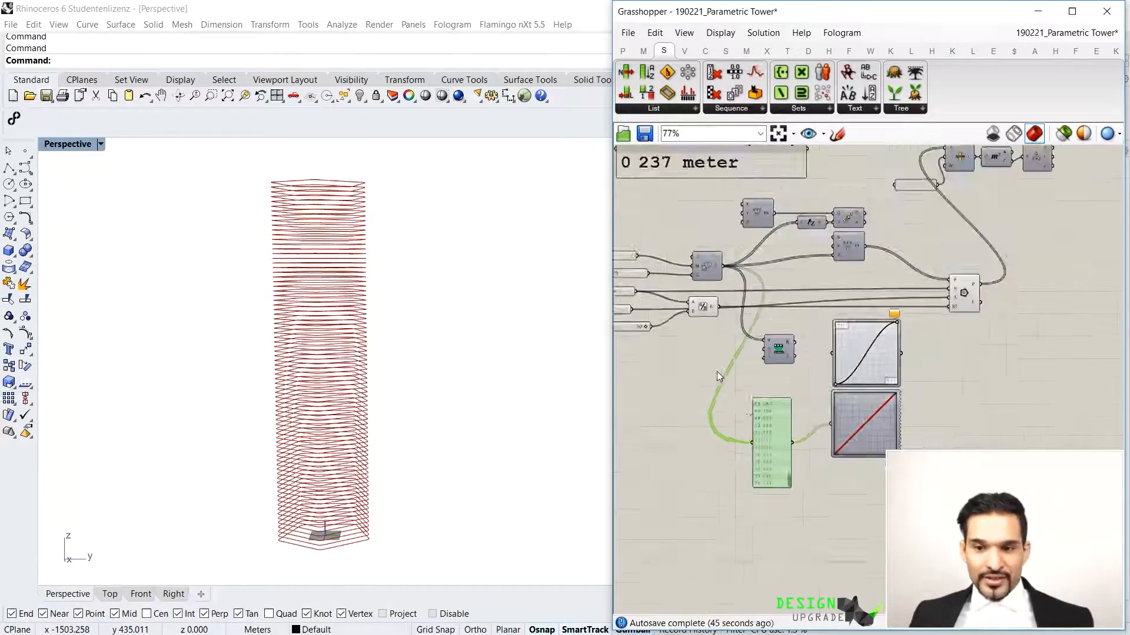
{"action": "scroll", "coordinate": [712, 365], "scroll_direction": "up", "scroll_amount": 2}
{"action": "double_click", "coordinate": [710, 362]}
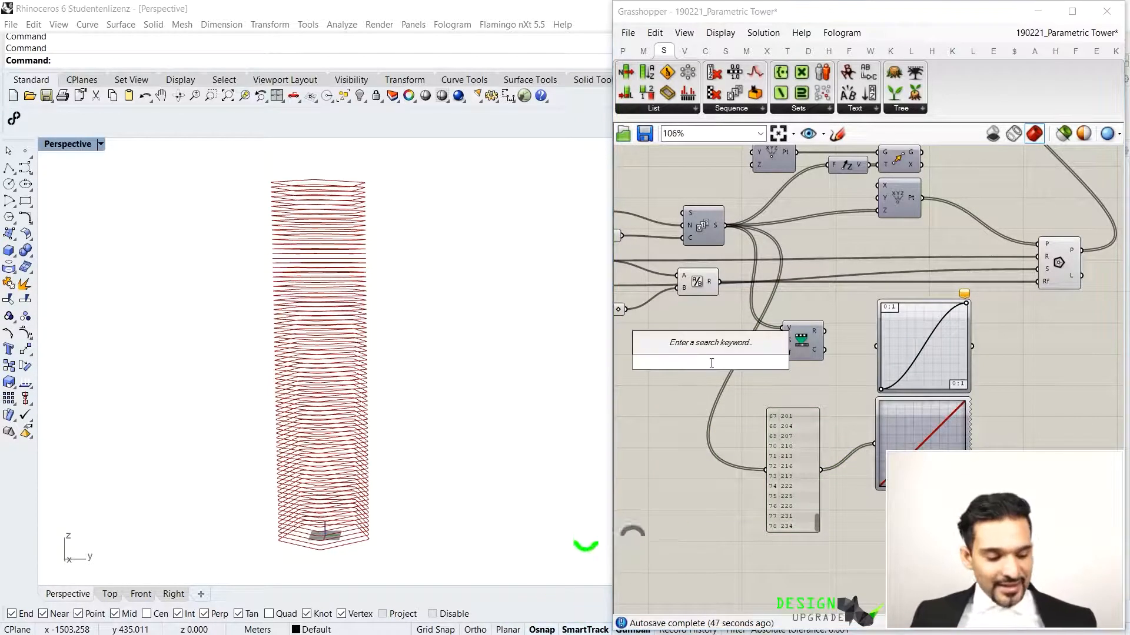
{"action": "type", "text": "bound"}
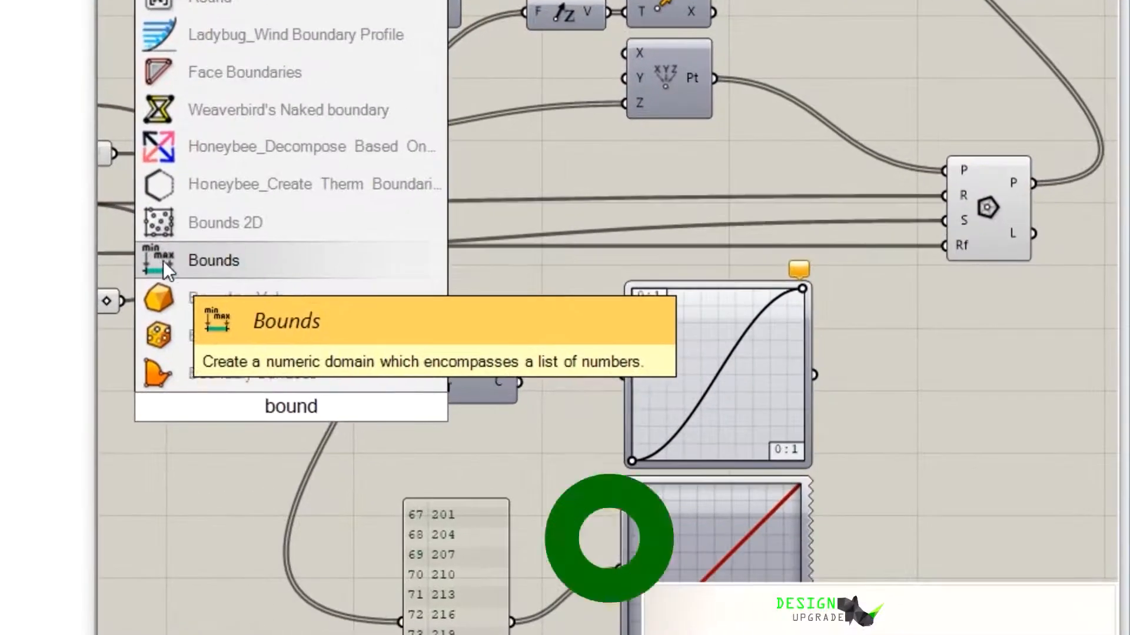
{"action": "left_click", "coordinate": [168, 263]}
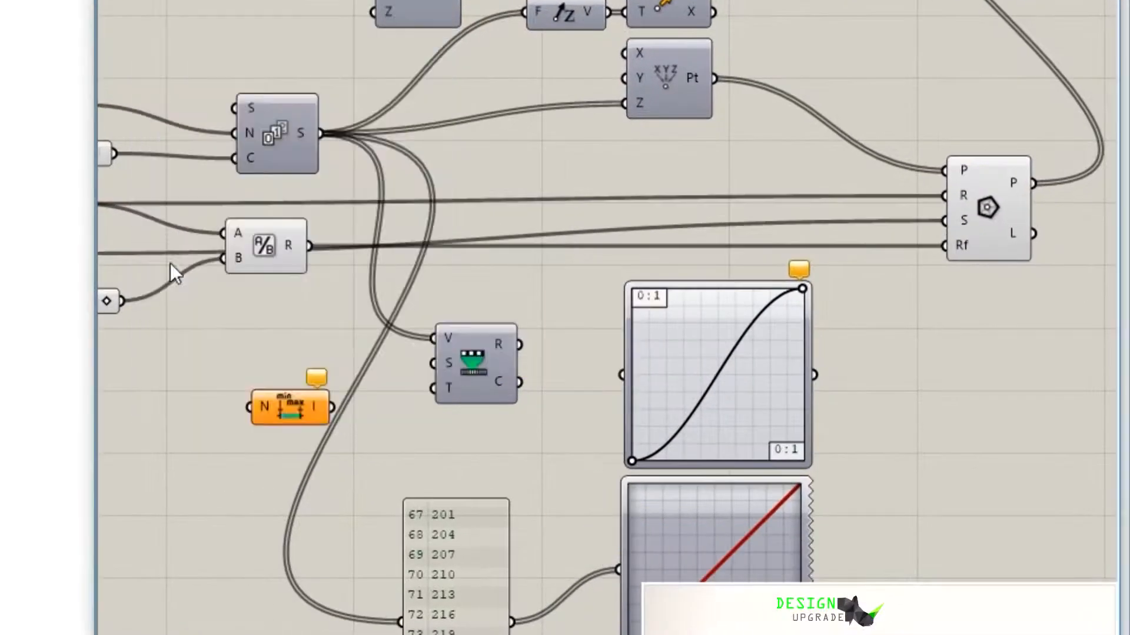
{"action": "left_click_drag", "start_coordinate": [277, 403], "coordinate": [270, 357]}
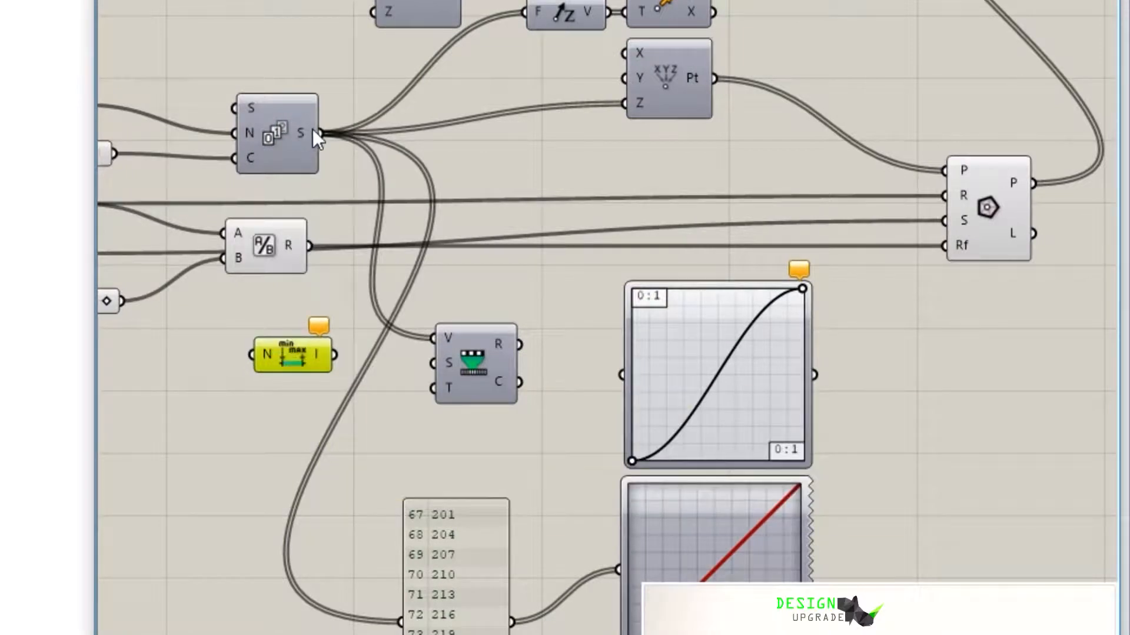
{"action": "left_click_drag", "start_coordinate": [316, 132], "coordinate": [253, 354]}
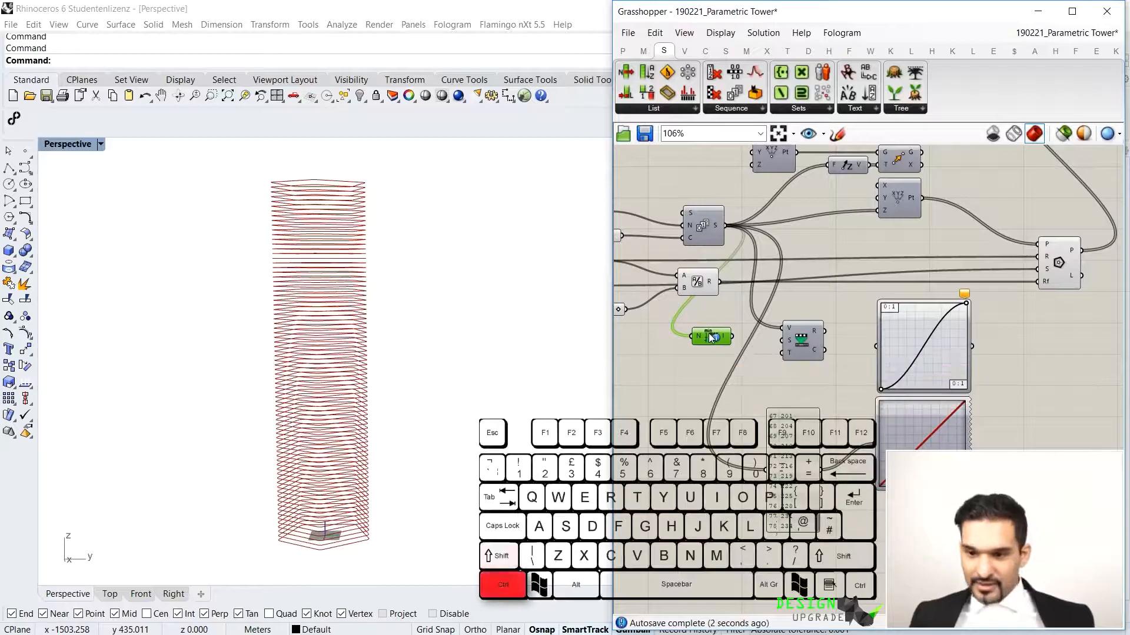
{"action": "left_click", "coordinate": [711, 338], "text": "ctrl+alt"}
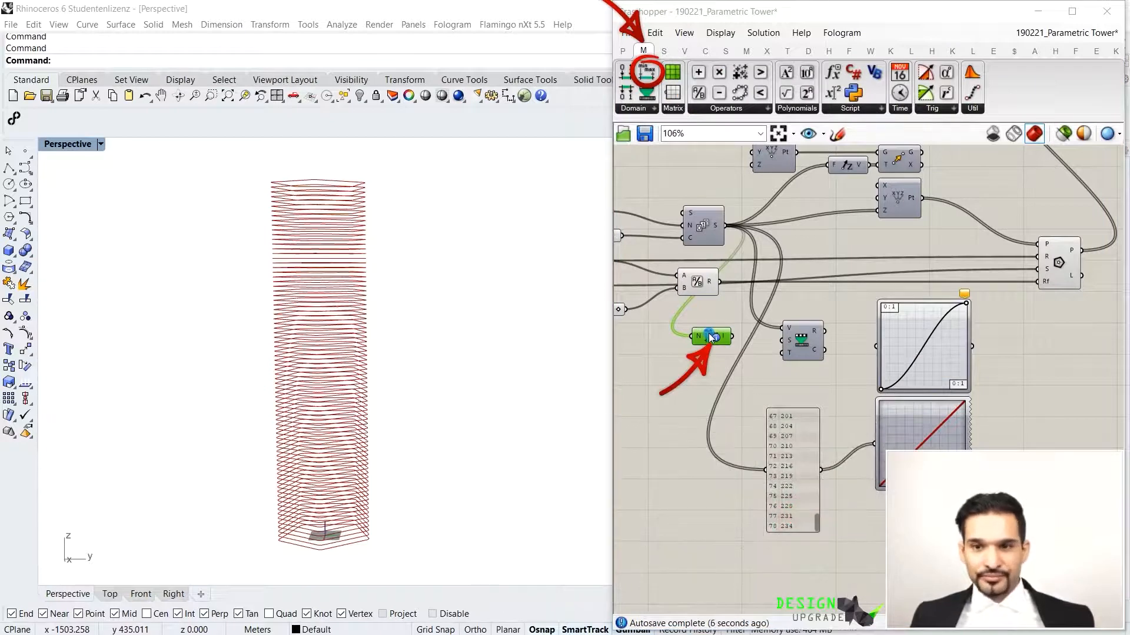
Wire the Bounds domain output into the source (S) input of Remap Numbers
{"action": "mouse_move", "coordinate": [728, 338]}
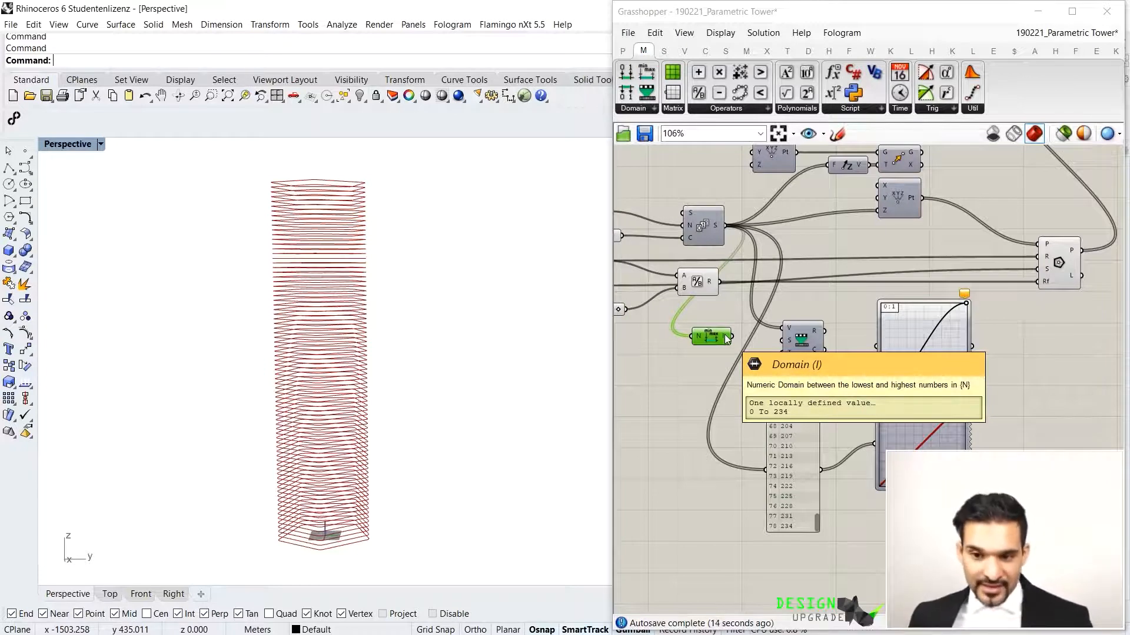
{"action": "left_click_drag", "start_coordinate": [727, 336], "coordinate": [781, 341]}
{"action": "left_click", "coordinate": [791, 337]}
Duplicate the series Panel between Remap Numbers and the Graph Mapper and wire the remapped (R) output into the copy
{"action": "scroll", "coordinate": [785, 334], "scroll_direction": "down", "scroll_amount": 3}
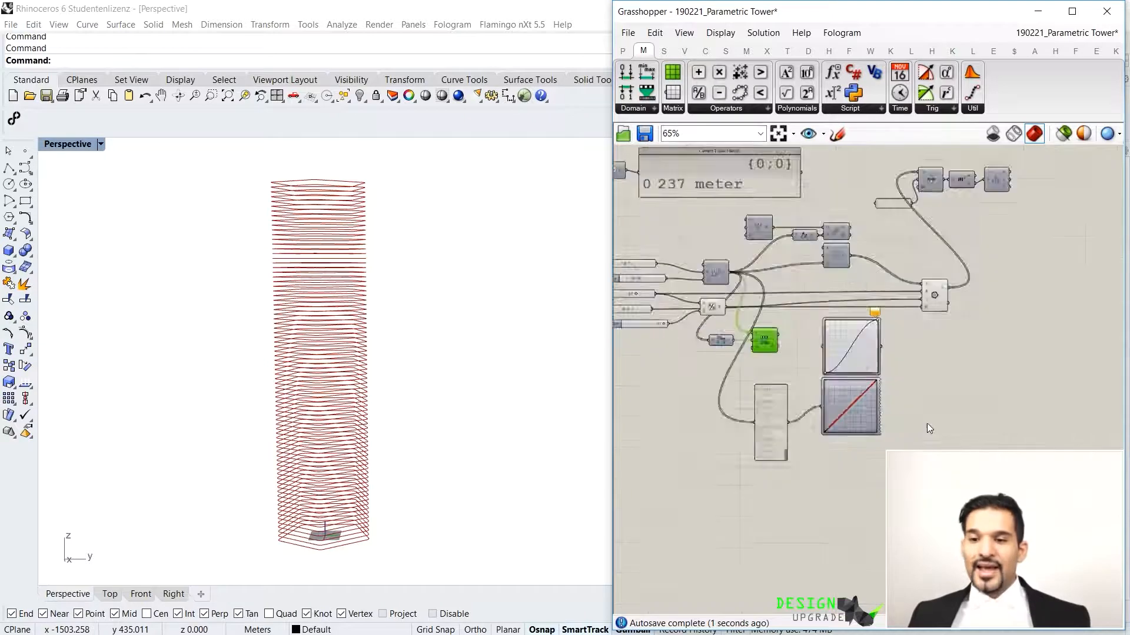
{"action": "scroll", "coordinate": [930, 383], "scroll_direction": "up", "scroll_amount": 2}
{"action": "left_click_drag", "start_coordinate": [935, 339], "coordinate": [829, 397]}
{"action": "scroll", "coordinate": [830, 397], "scroll_direction": "up", "scroll_amount": 1}
{"action": "left_click_drag", "start_coordinate": [725, 419], "coordinate": [821, 328]}
{"action": "key", "text": "ctrl+c"}
{"action": "key", "text": "ctrl+v"}
{"action": "left_click_drag", "start_coordinate": [731, 304], "coordinate": [777, 347]}
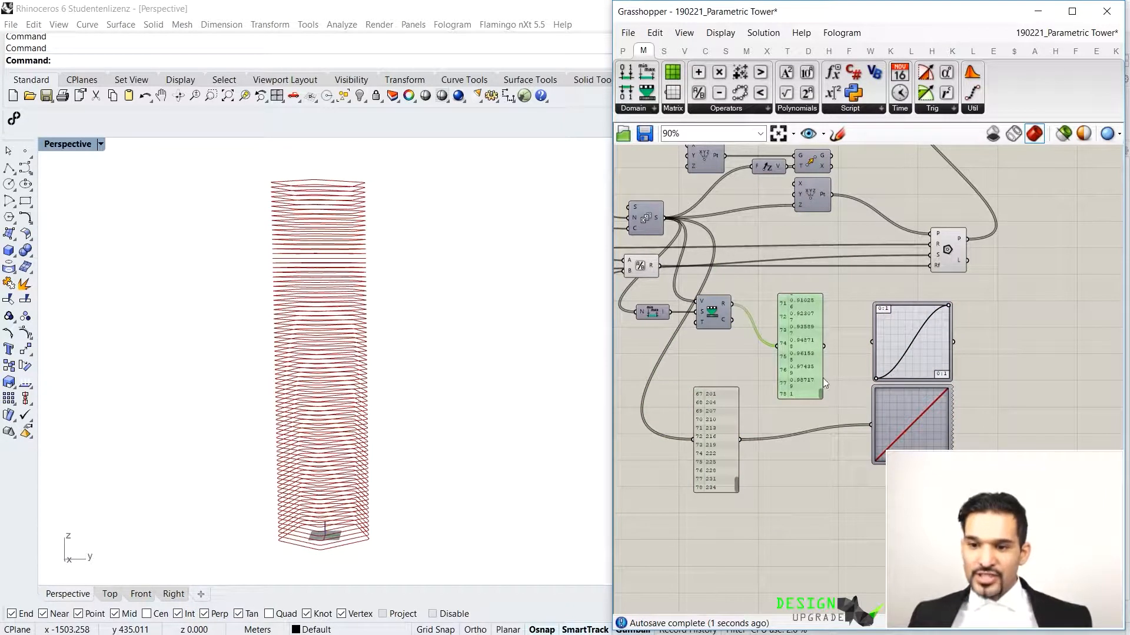
Examine the first remapped values in the new Panel and trace them back to the sliders that drive the series
{"action": "left_click_drag", "start_coordinate": [823, 378], "coordinate": [840, 302]}
{"action": "scroll", "coordinate": [759, 323], "scroll_direction": "up", "scroll_amount": 3}
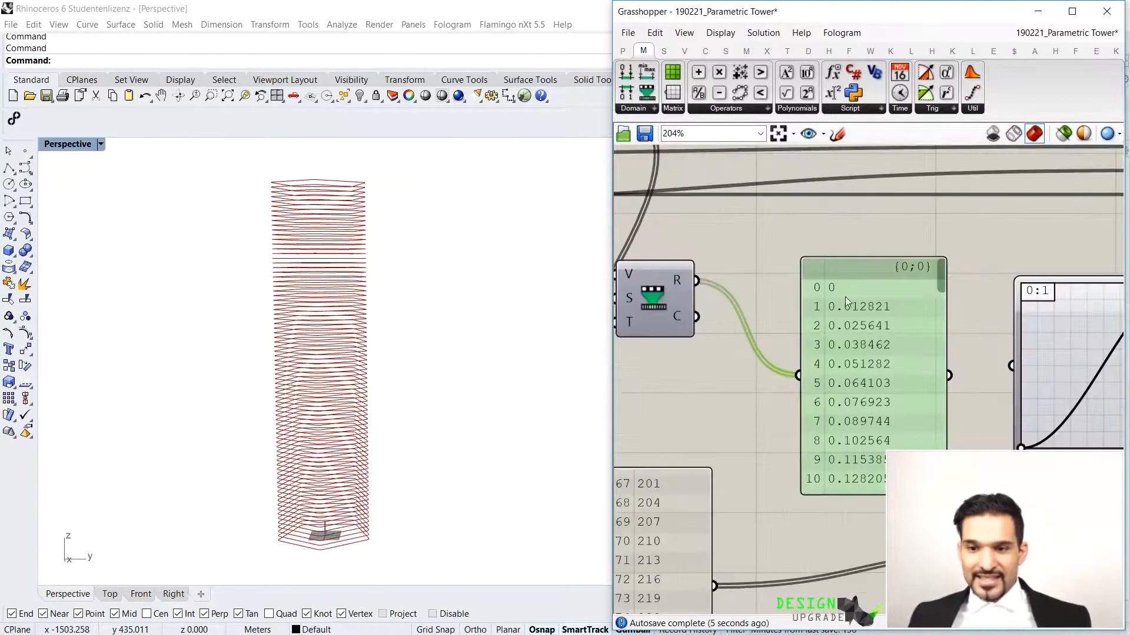
{"action": "scroll", "coordinate": [870, 282], "scroll_direction": "down", "scroll_amount": 1}
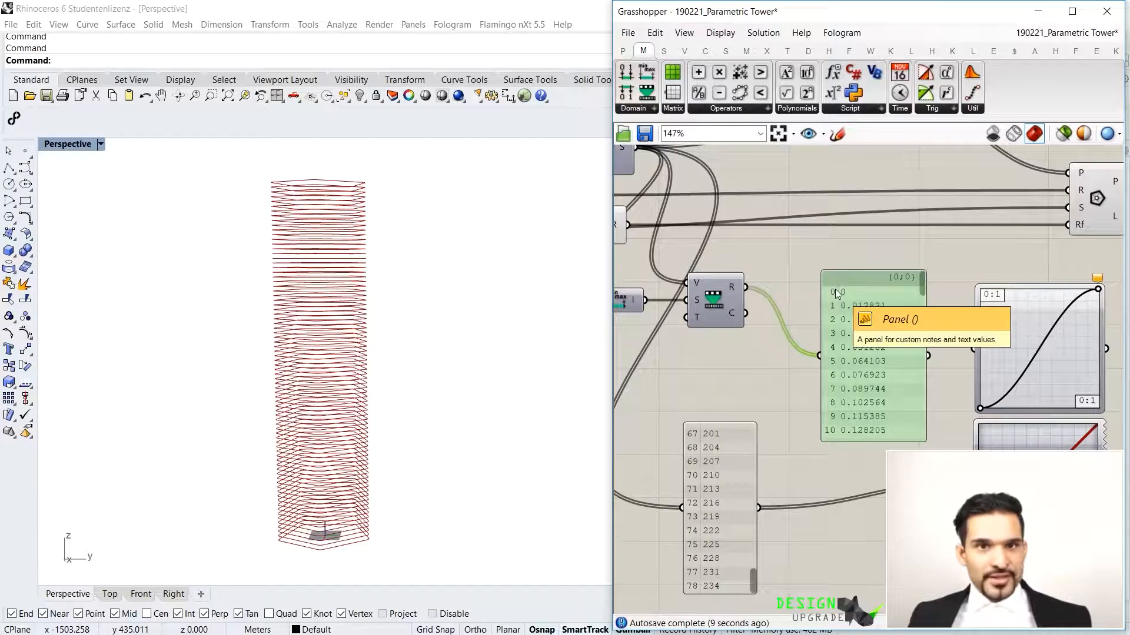
{"action": "mouse_move", "coordinate": [921, 284]}
{"action": "left_mouse_down"}
{"action": "mouse_move", "coordinate": [922, 435]}
{"action": "mouse_move", "coordinate": [921, 289]}
{"action": "left_mouse_up"}
{"action": "scroll", "coordinate": [902, 342], "scroll_direction": "down", "scroll_amount": 5}
{"action": "scroll", "coordinate": [671, 254], "scroll_direction": "up", "scroll_amount": 5}
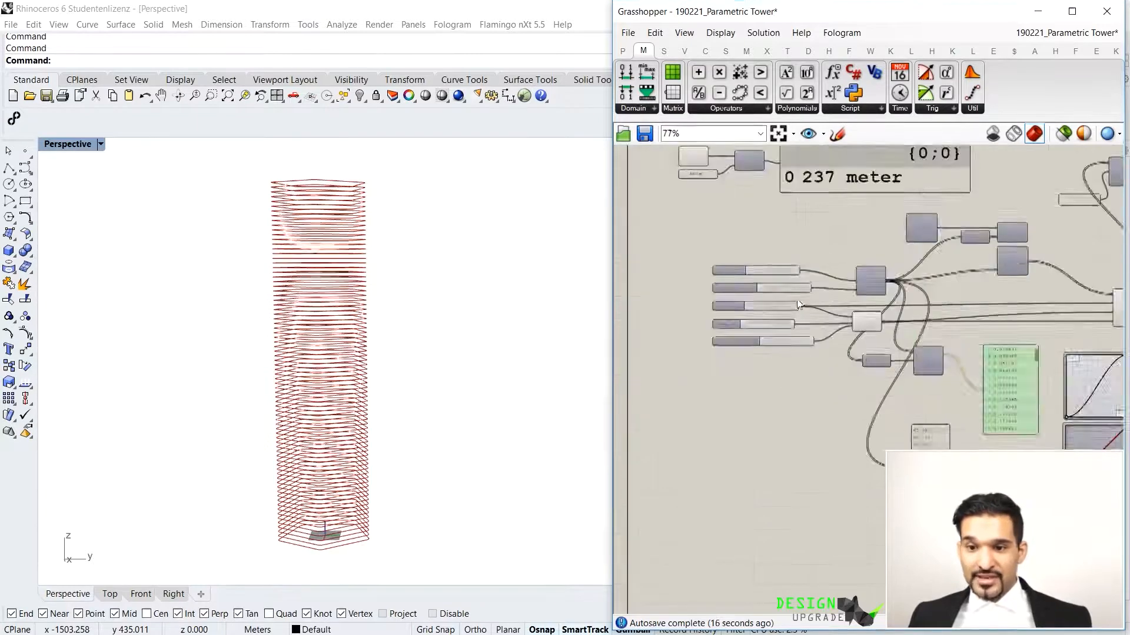
{"action": "scroll", "coordinate": [740, 236], "scroll_direction": "down", "scroll_amount": 4}
{"action": "scroll", "coordinate": [852, 294], "scroll_direction": "up", "scroll_amount": 6}
{"action": "scroll", "coordinate": [852, 294], "scroll_direction": "up", "scroll_amount": 1}
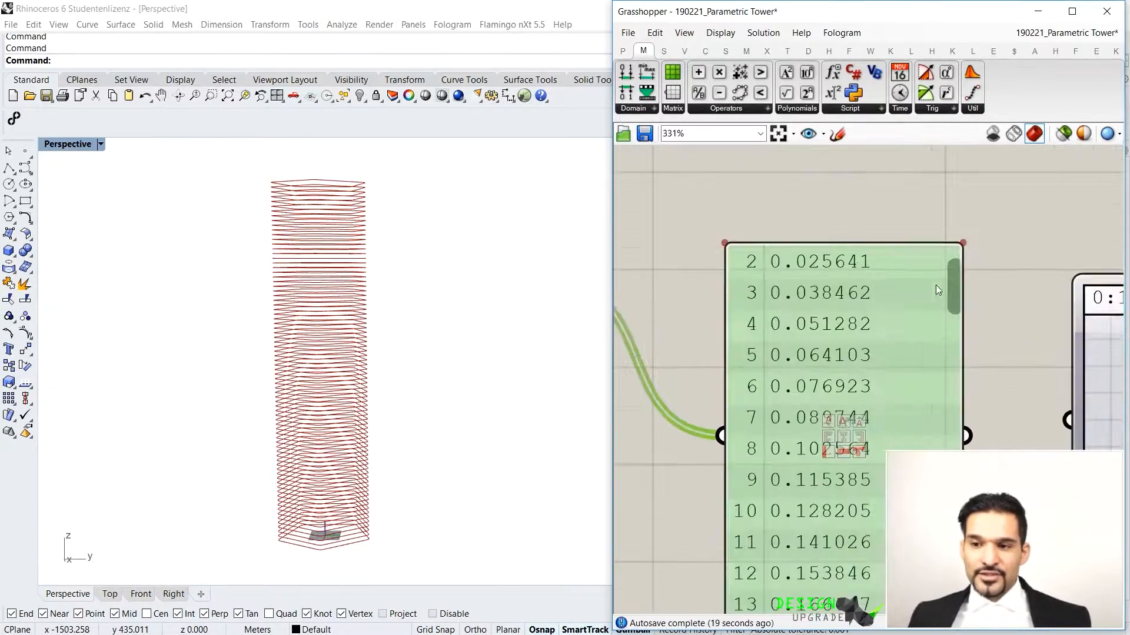
{"action": "left_click_drag", "start_coordinate": [957, 279], "coordinate": [955, 266]}
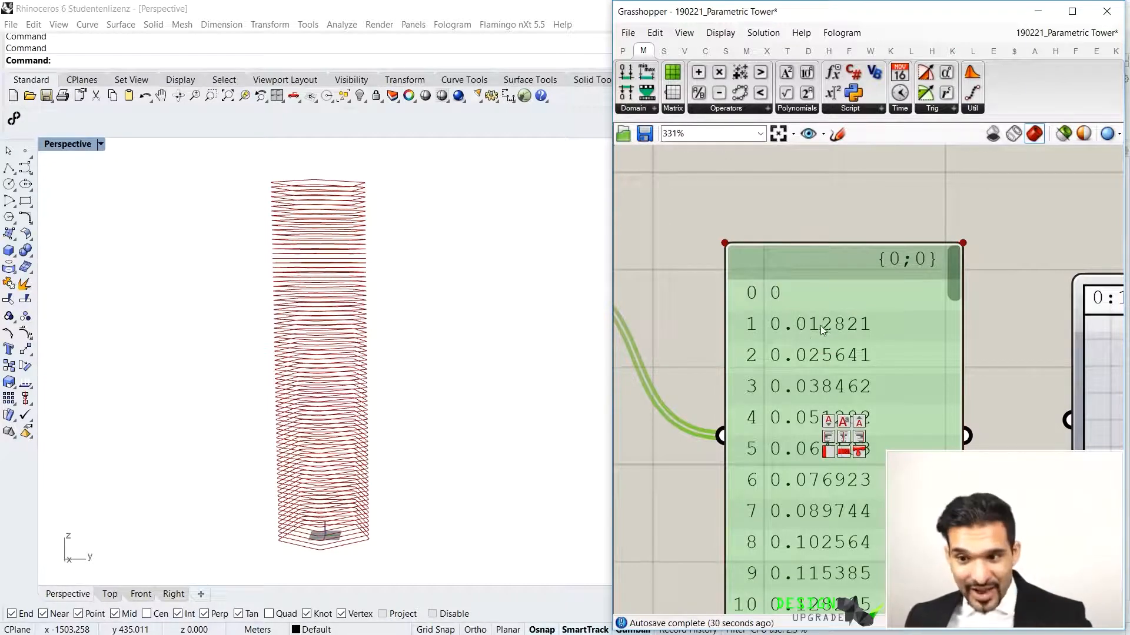
{"action": "scroll", "coordinate": [814, 325], "scroll_direction": "down", "scroll_amount": 3}
{"action": "scroll", "coordinate": [813, 324], "scroll_direction": "down", "scroll_amount": 6}
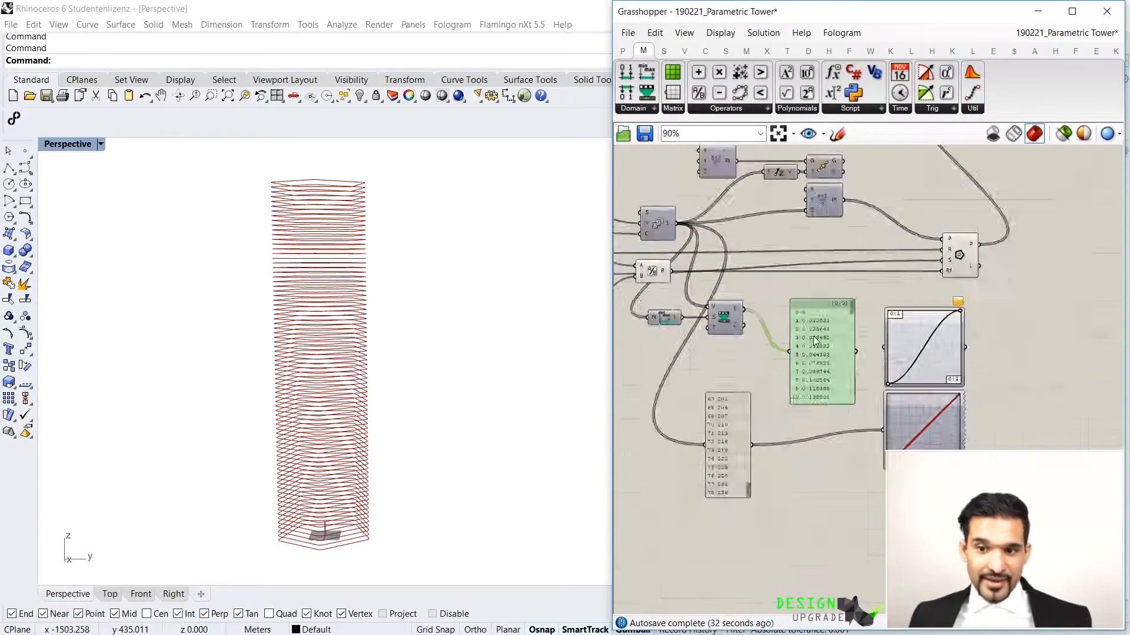
Add a number slider with value 2 and wire it into the target (T) input of Remap Numbers
{"action": "scroll", "coordinate": [785, 288], "scroll_direction": "up", "scroll_amount": 3}
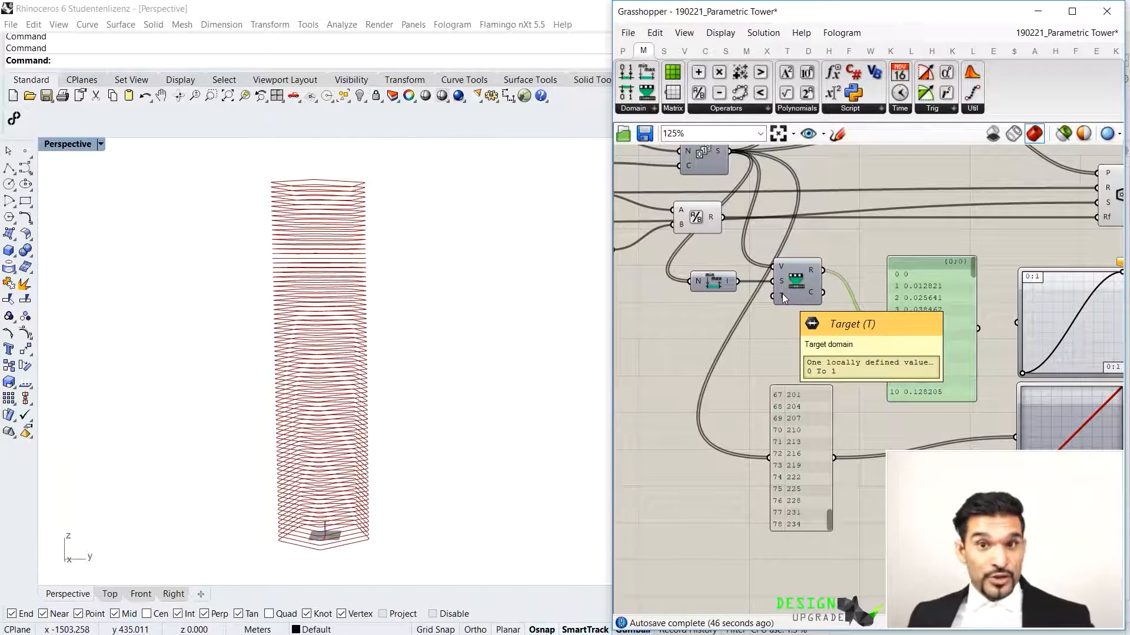
{"action": "double_click", "coordinate": [697, 327]}
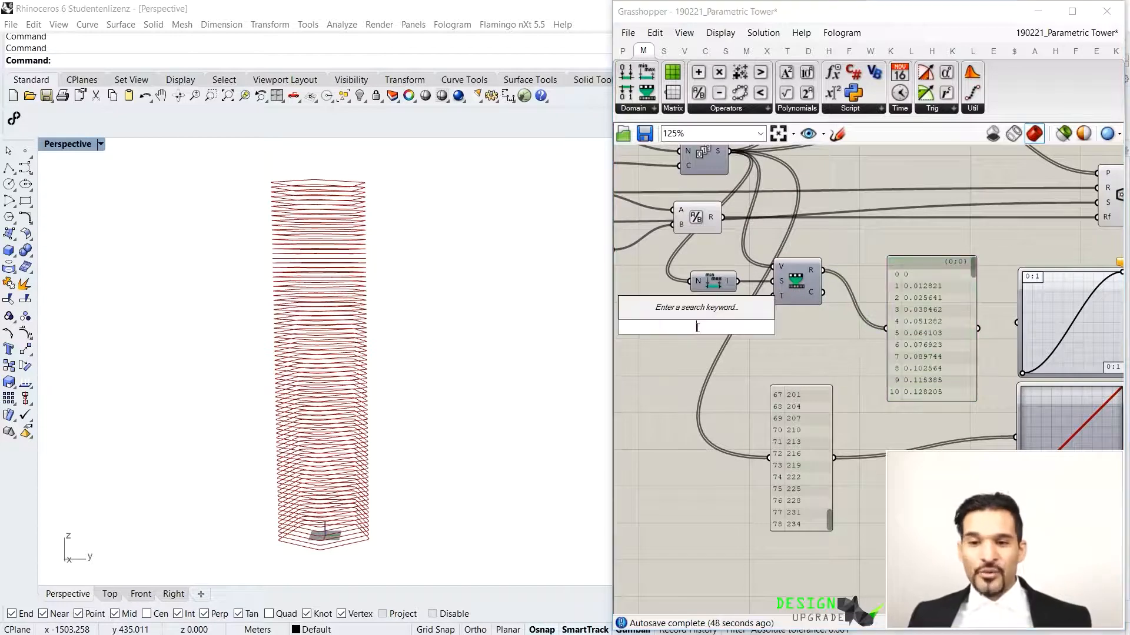
{"action": "type", "text": "2"}
{"action": "key", "text": "Return"}
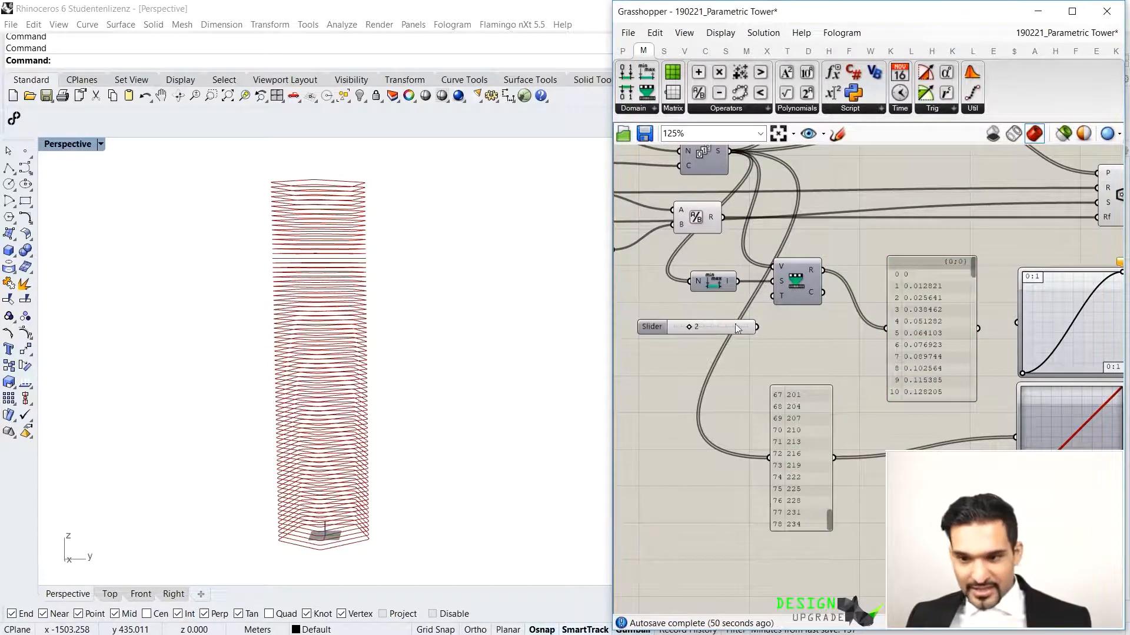
{"action": "left_click_drag", "start_coordinate": [761, 328], "coordinate": [778, 313]}
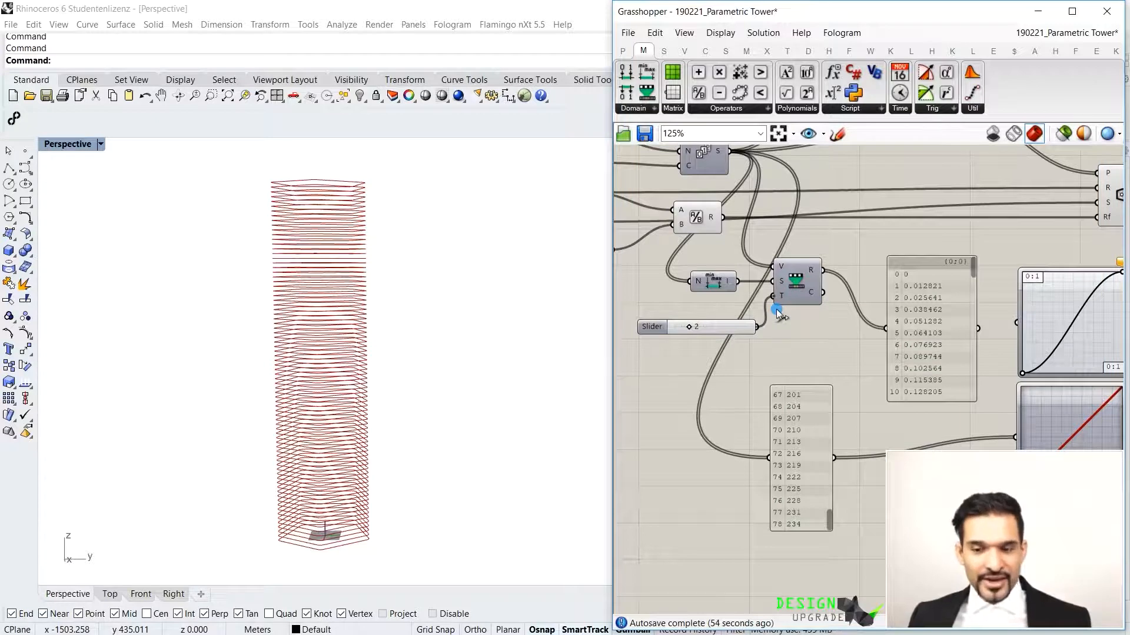
{"action": "left_click_drag", "start_coordinate": [778, 308], "coordinate": [779, 299]}
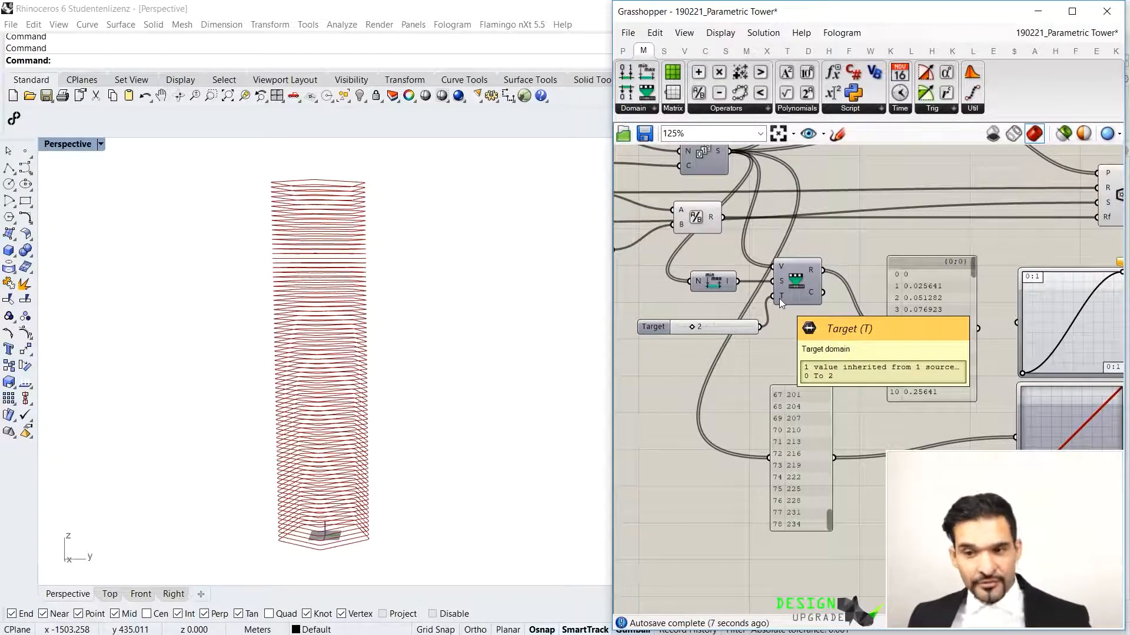
Check the last remapped values in the Panel, then delete the Target slider
{"action": "left_click_drag", "start_coordinate": [972, 273], "coordinate": [972, 400]}
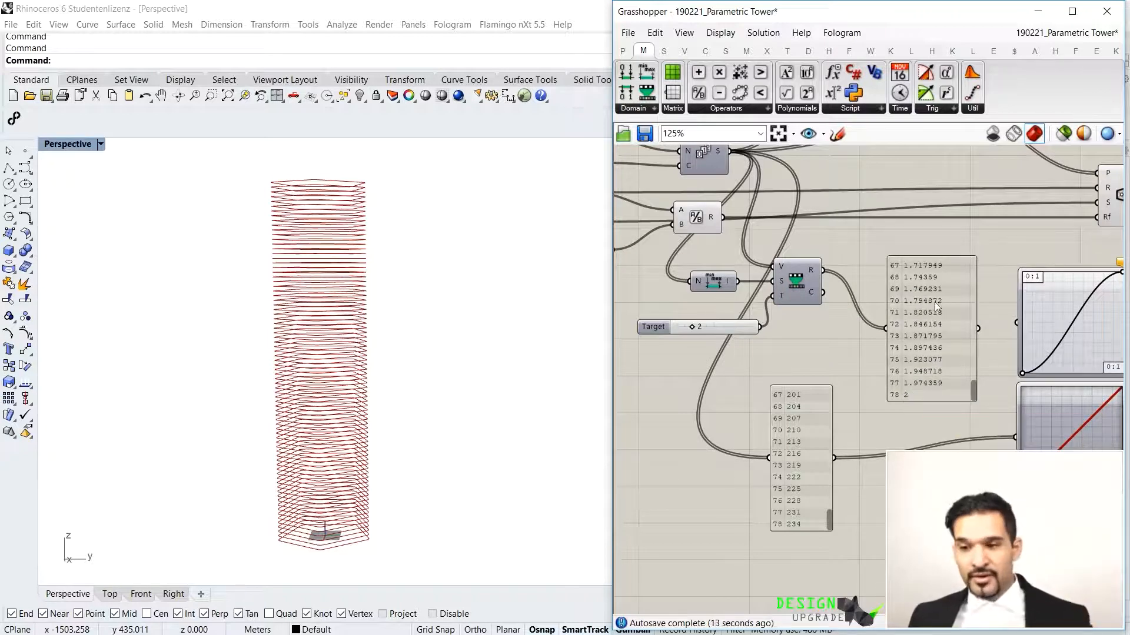
{"action": "left_click", "coordinate": [735, 327]}
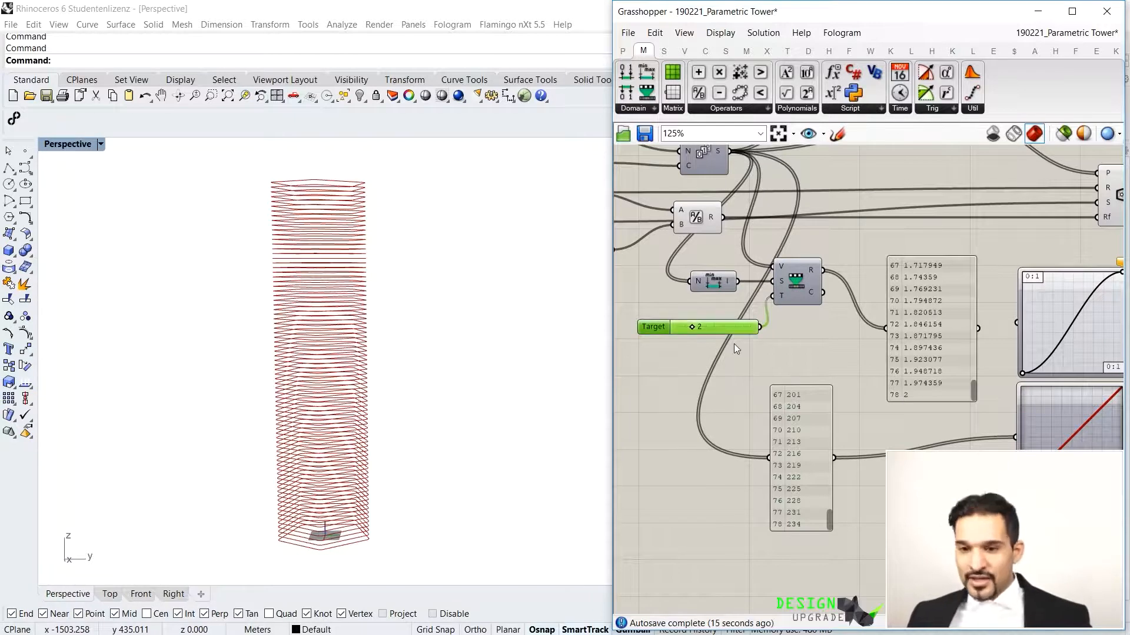
{"action": "key", "text": "Delete"}
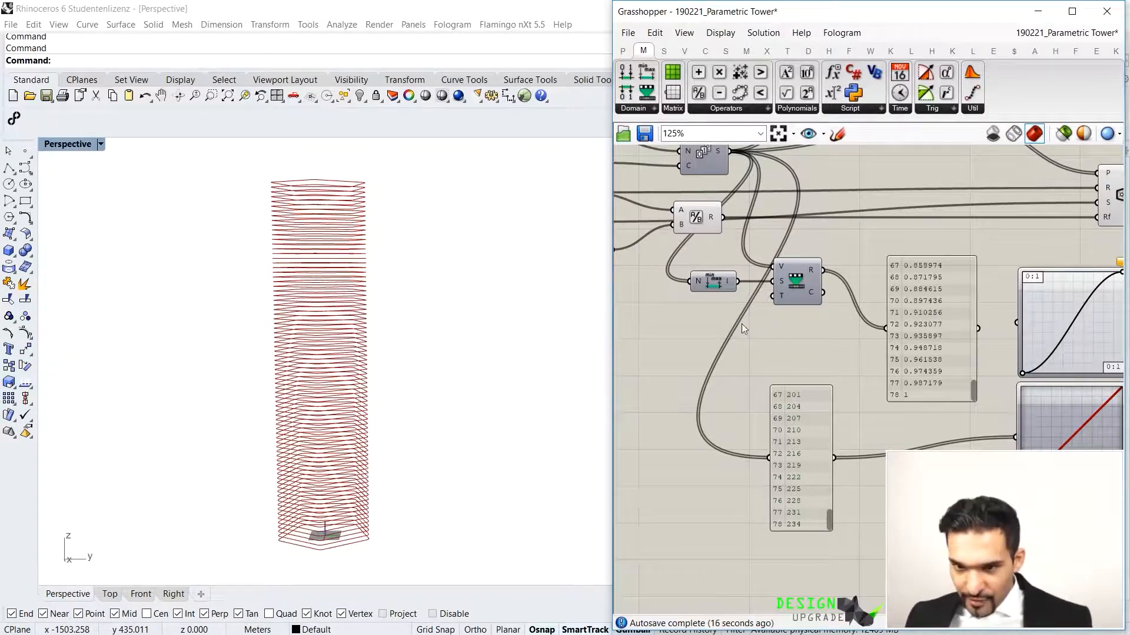
Delete the Panel of remapped values and wire the Remap Numbers R output into the Graph Mapper
{"action": "left_click", "coordinate": [906, 302]}
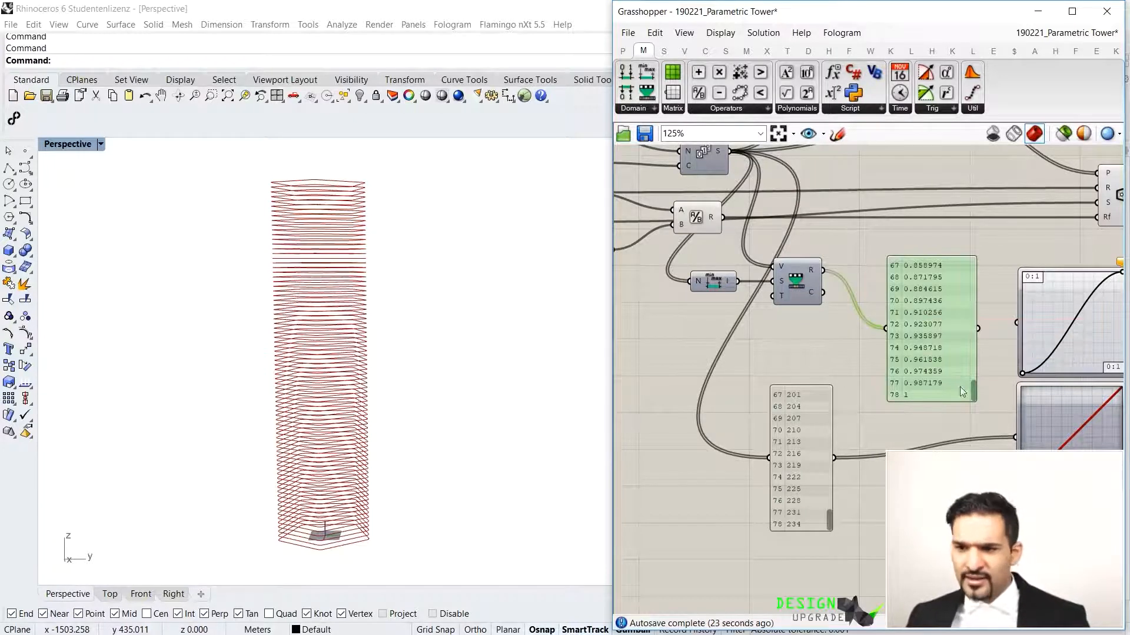
{"action": "left_click_drag", "start_coordinate": [972, 391], "coordinate": [966, 253]}
{"action": "right_click_drag", "start_coordinate": [986, 311], "coordinate": [948, 304]}
{"action": "key", "text": "Delete"}
{"action": "left_click_drag", "start_coordinate": [784, 263], "coordinate": [842, 266]}
Move the Quick Graph and Graph Mapper closer to Remap Numbers, aligned one above the other
{"action": "scroll", "coordinate": [843, 266], "scroll_direction": "down", "scroll_amount": 3}
{"action": "scroll", "coordinate": [862, 351], "scroll_direction": "up", "scroll_amount": 3}
{"action": "left_click_drag", "start_coordinate": [931, 361], "coordinate": [810, 362]}
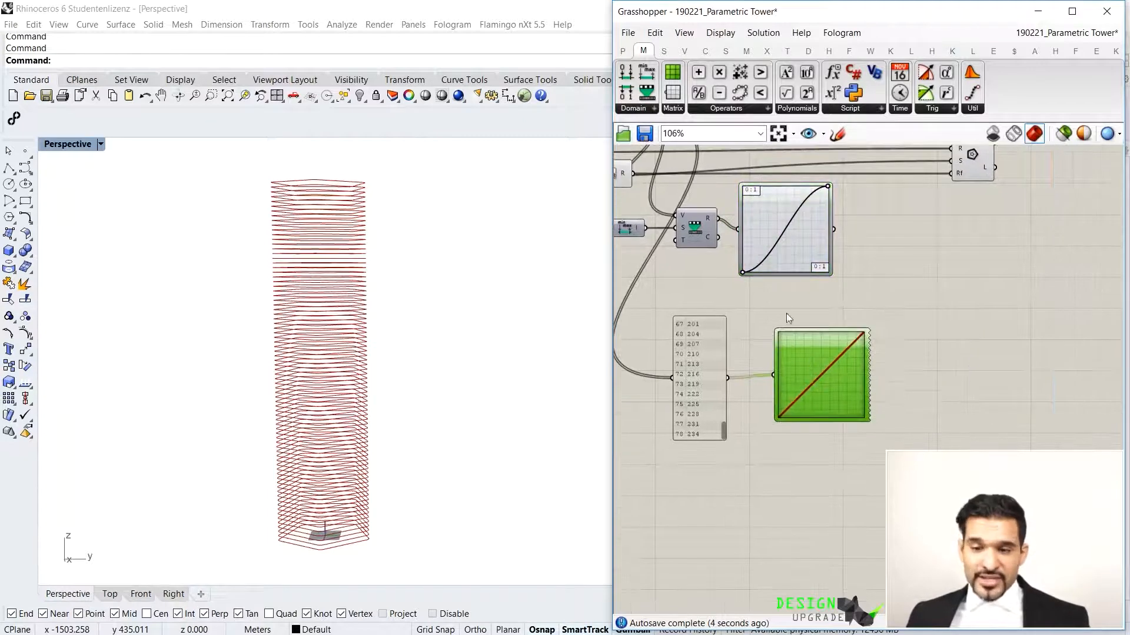
{"action": "left_click_drag", "start_coordinate": [799, 269], "coordinate": [836, 266]}
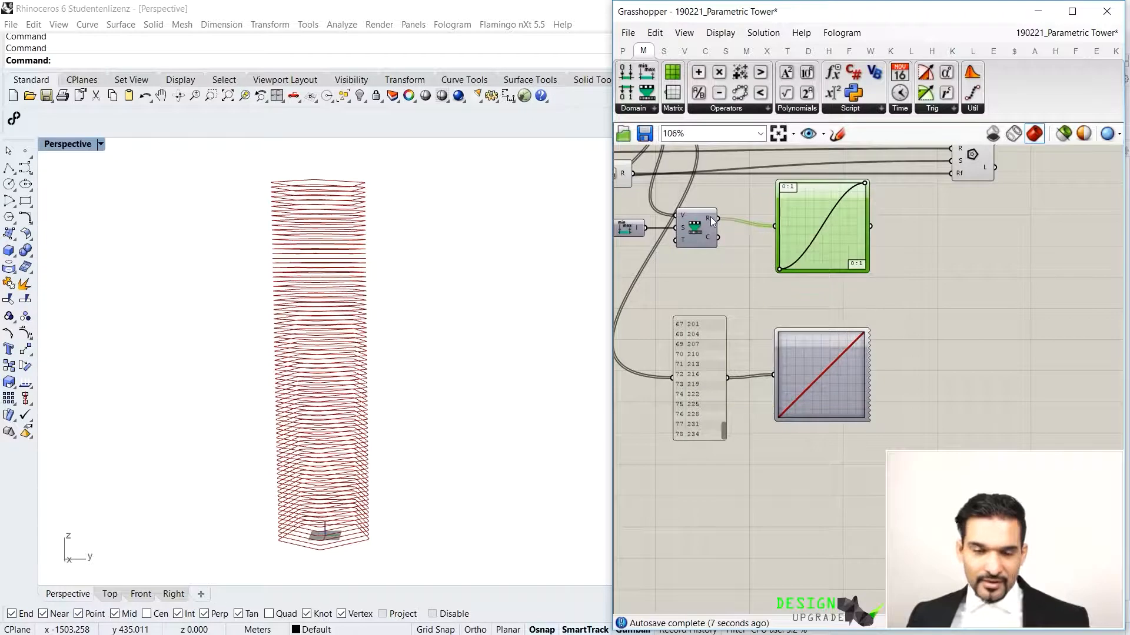
Rewire the Quick Graph to the Remap Numbers R output and delete the series Panel
{"action": "left_click_drag", "start_coordinate": [712, 218], "coordinate": [773, 375]}
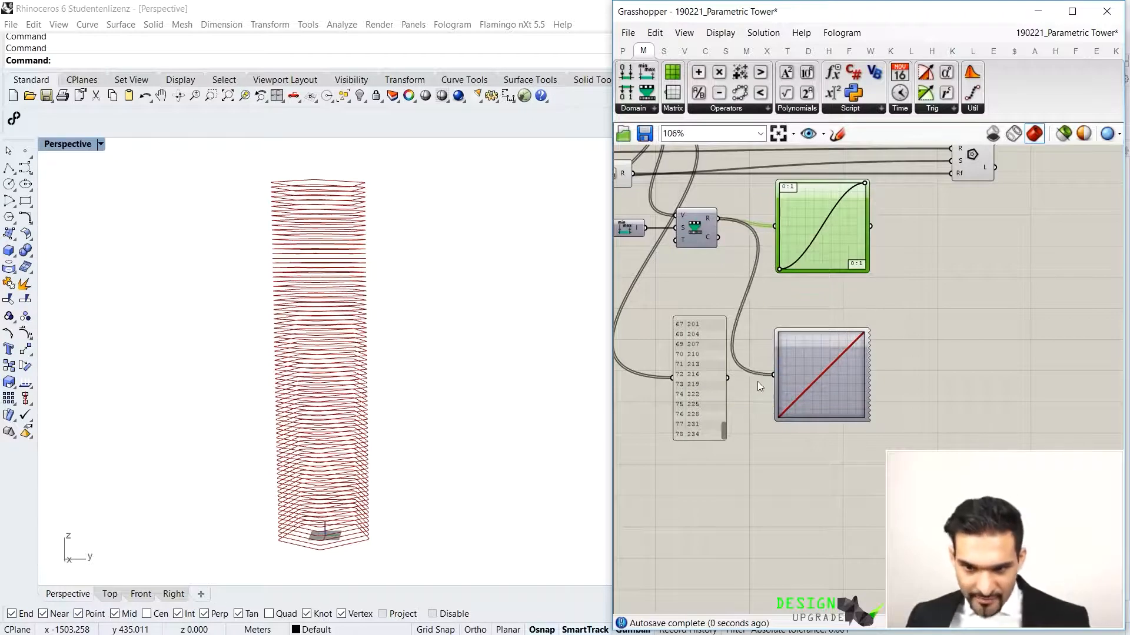
{"action": "left_click", "coordinate": [694, 357]}
{"action": "key", "text": "Delete"}
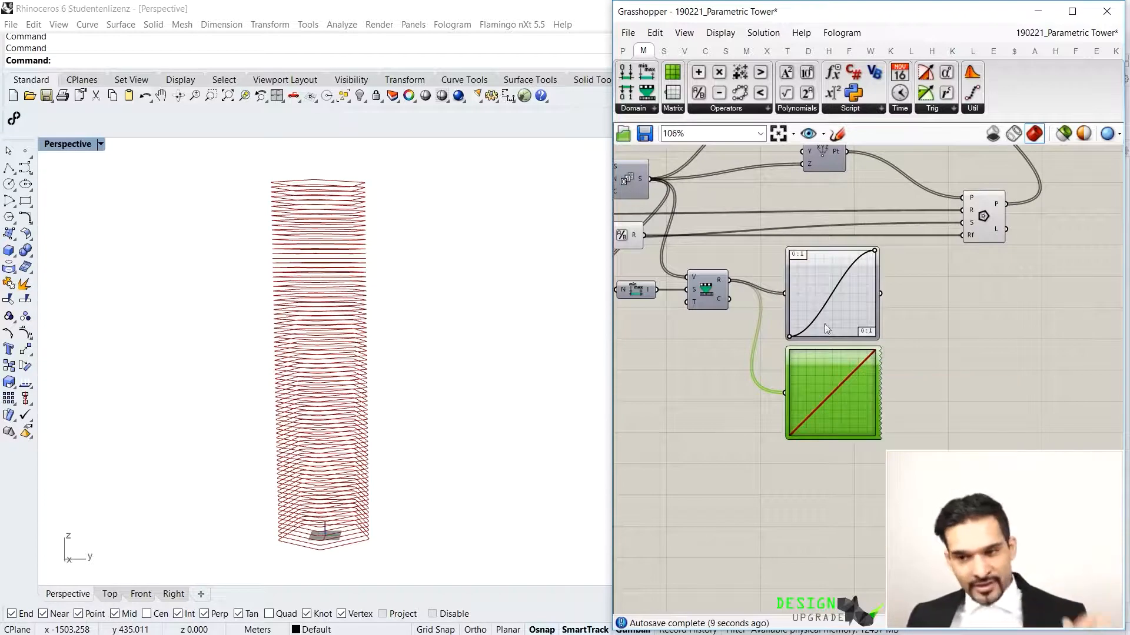
Place a copy of the Quick Graph after the Graph Mapper, wire the mapper's output into it and leave space between them
{"action": "left_click_drag", "start_coordinate": [838, 327], "coordinate": [815, 328]}
{"action": "left_click_drag", "start_coordinate": [823, 367], "coordinate": [942, 312]}
{"action": "left_click_drag", "start_coordinate": [859, 295], "coordinate": [907, 329]}
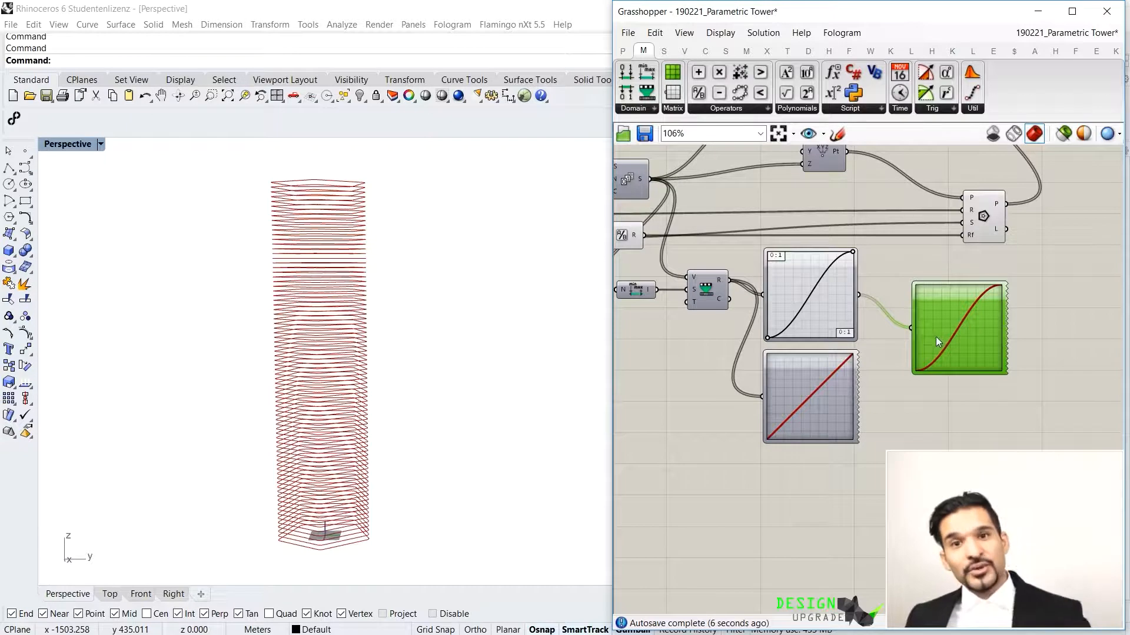
{"action": "left_click_drag", "start_coordinate": [937, 334], "coordinate": [917, 316]}
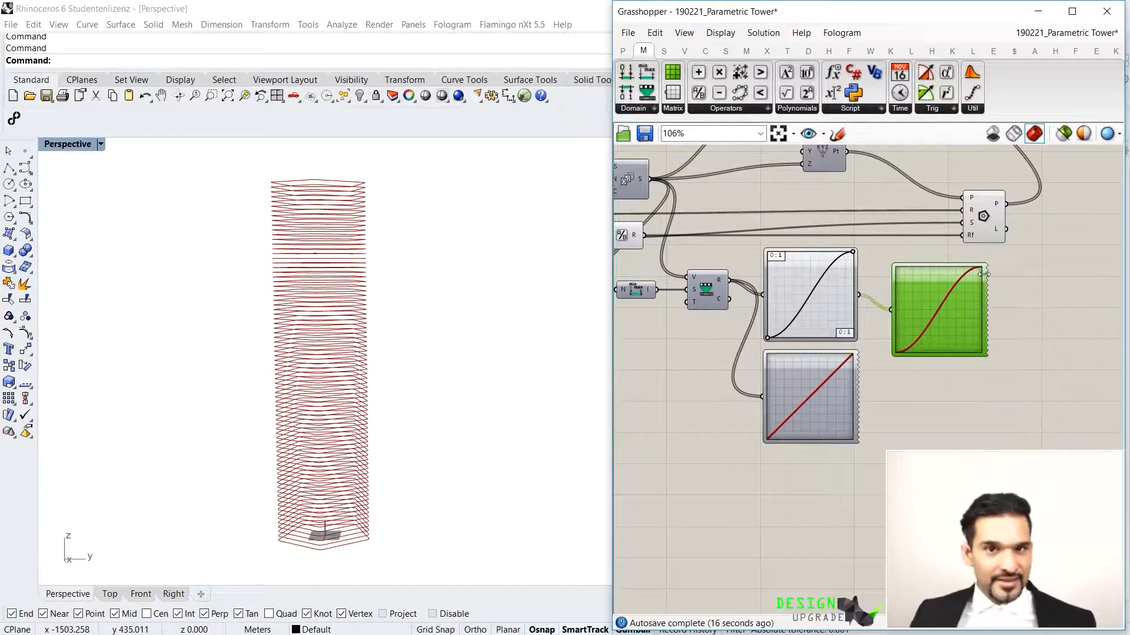
{"action": "scroll", "coordinate": [821, 349], "scroll_direction": "down", "scroll_amount": 1}
{"action": "right_click_drag", "start_coordinate": [920, 389], "coordinate": [823, 358]}
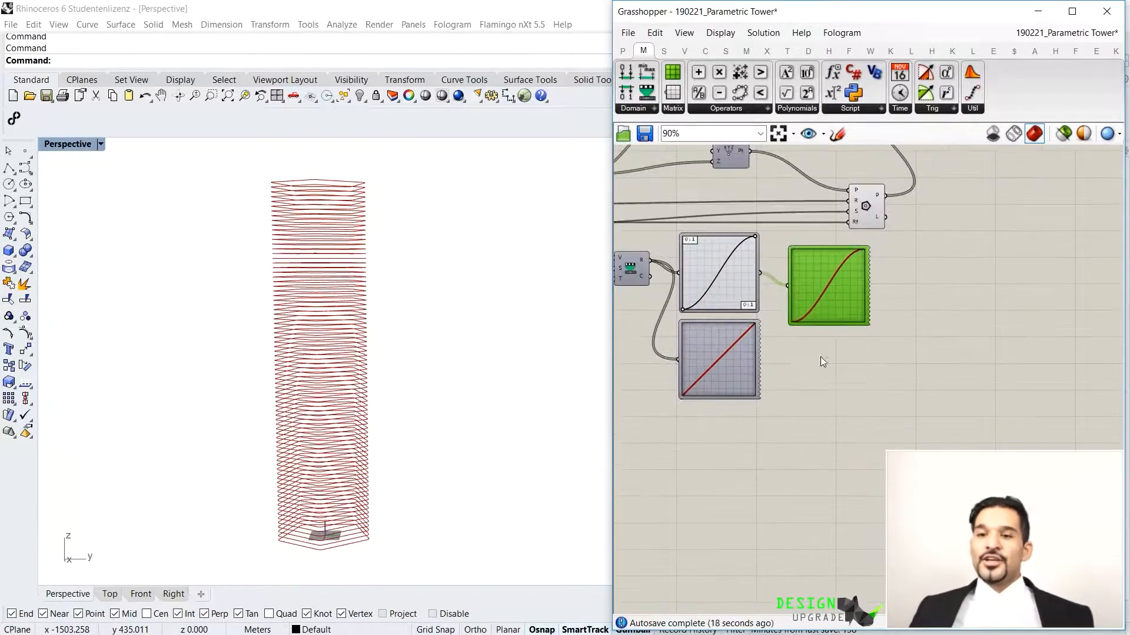
{"action": "left_click_drag", "start_coordinate": [835, 313], "coordinate": [911, 312]}
{"action": "double_click", "coordinate": [842, 324]}
{"action": "type", "text": "panel"}
{"action": "key", "text": "Return"}
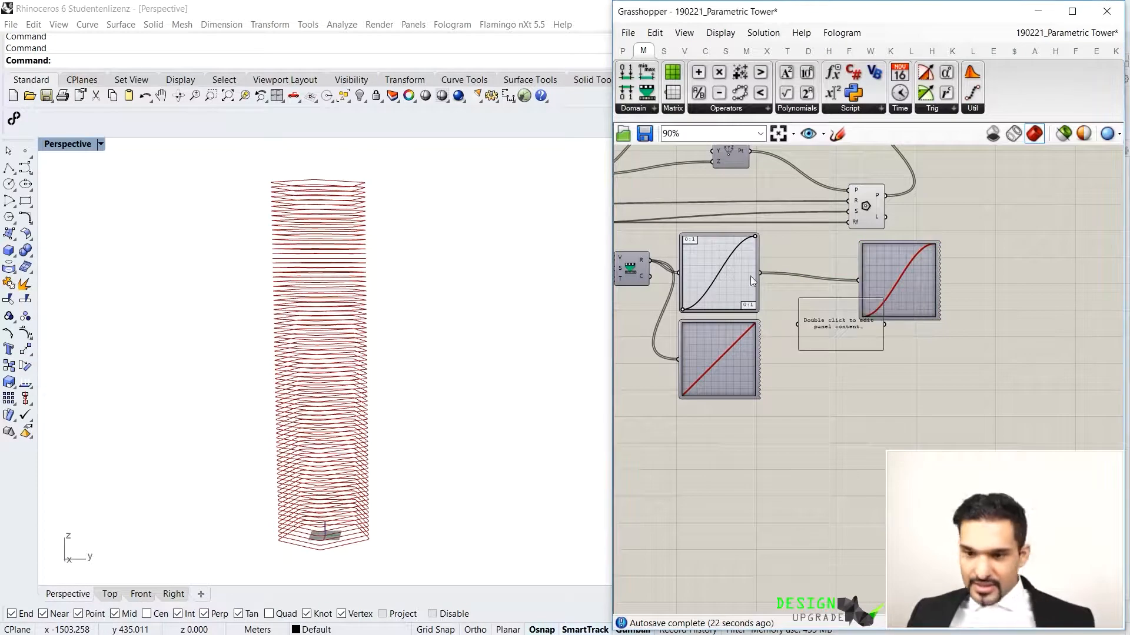
{"action": "left_click", "coordinate": [831, 322]}
{"action": "key", "text": "Delete"}
Add a Panel between the Graph Mapper and the second Quick Graph
{"action": "double_click", "coordinate": [823, 326]}
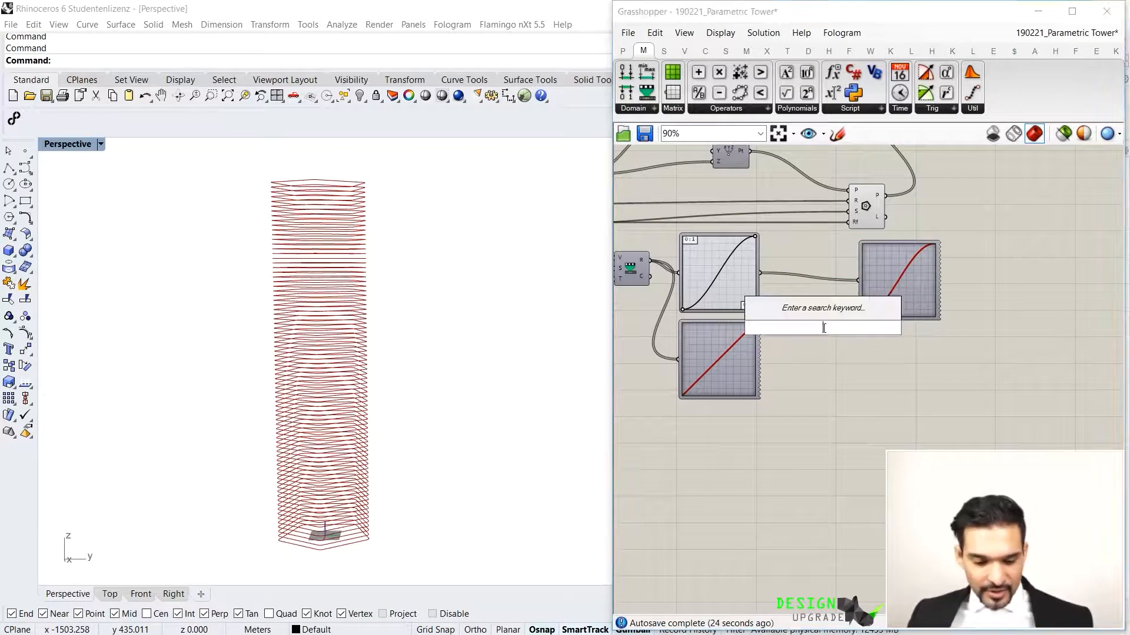
{"action": "type", "text": "panel"}
{"action": "key", "text": "Return"}
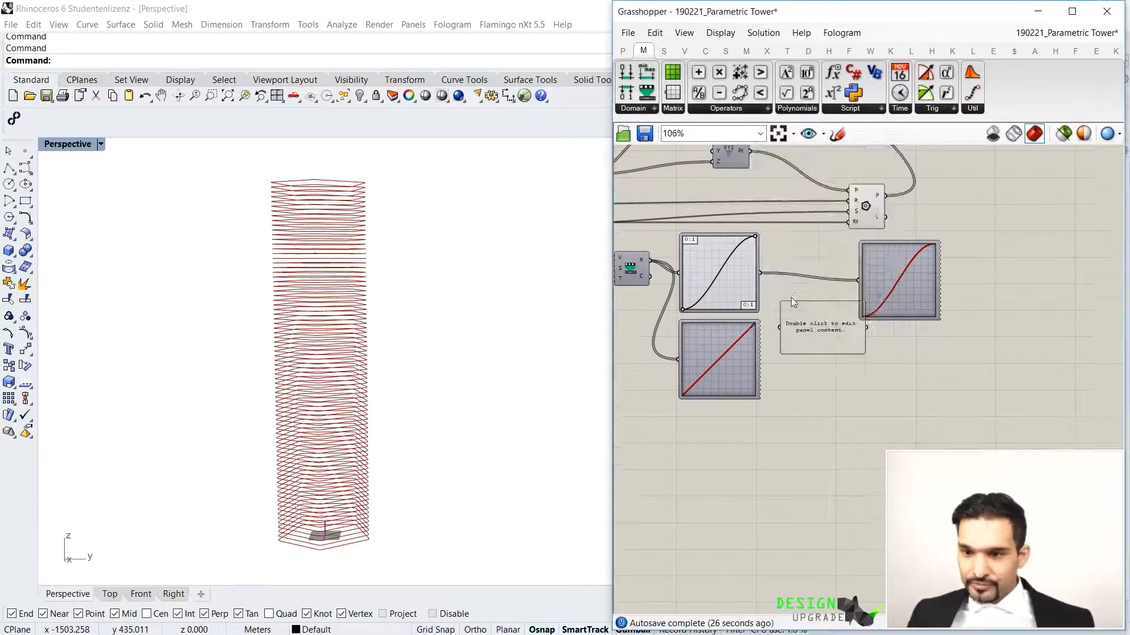
Wire the Graph Mapper's output into the Panel and read through its values to the end of the list
{"action": "scroll", "coordinate": [746, 263], "scroll_direction": "up", "scroll_amount": 3}
{"action": "left_click_drag", "start_coordinate": [743, 259], "coordinate": [773, 347]}
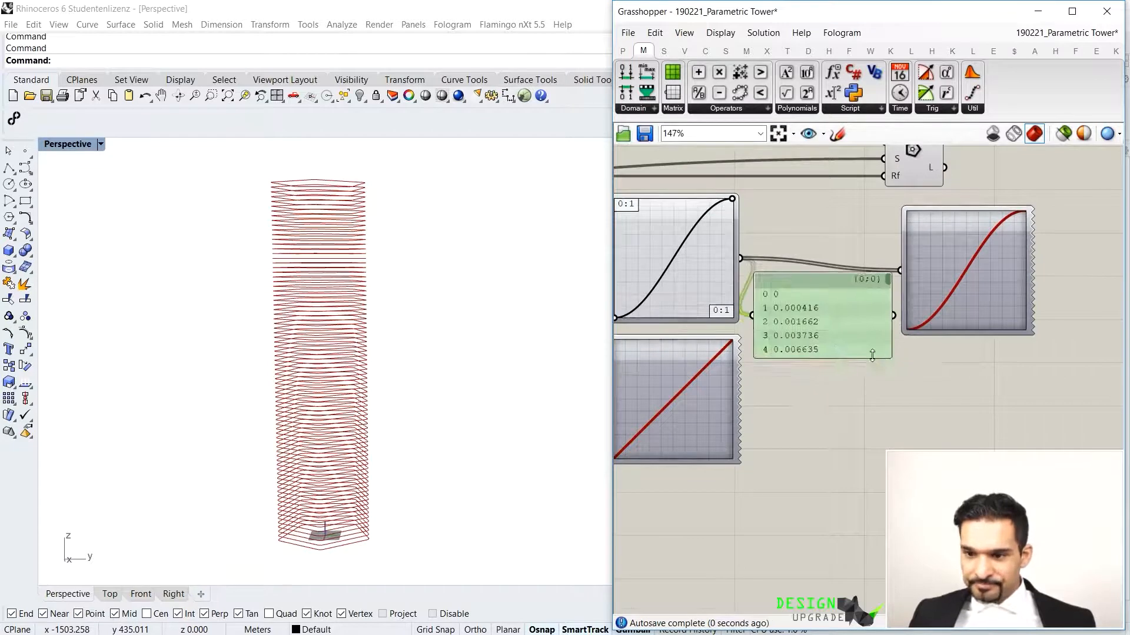
{"action": "scroll", "coordinate": [768, 369], "scroll_direction": "down", "scroll_amount": 2}
{"action": "scroll", "coordinate": [768, 369], "scroll_direction": "down", "scroll_amount": 3}
{"action": "scroll", "coordinate": [738, 326], "scroll_direction": "up", "scroll_amount": 1}
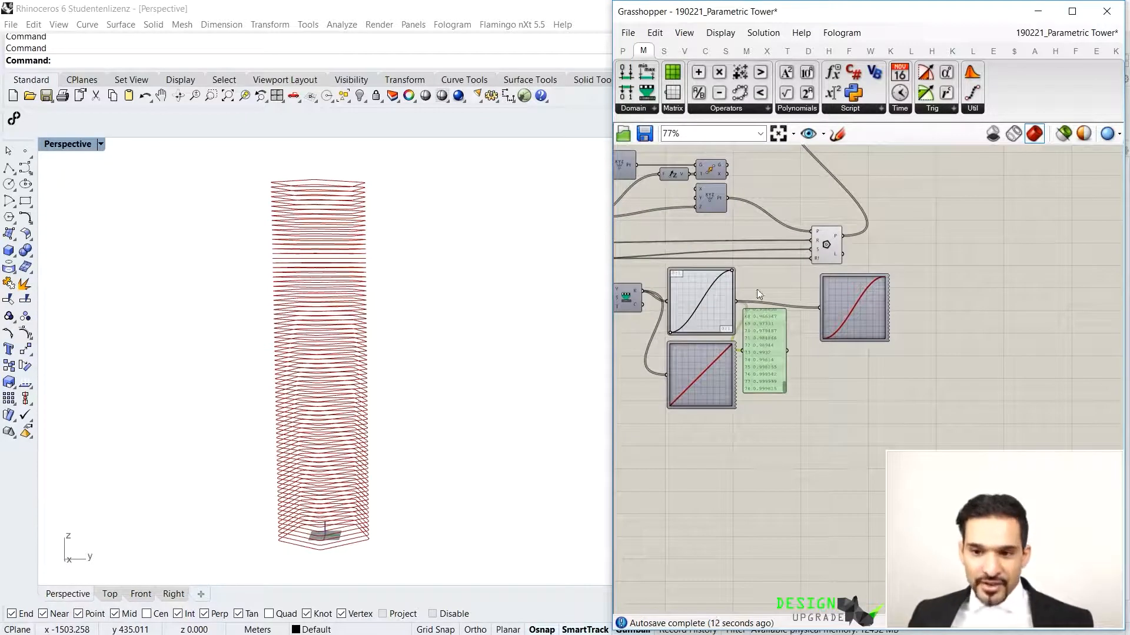
Wire the Graph Mapper's output directly into the Polygon's radius (R) input and read the component's warning
{"action": "left_click_drag", "start_coordinate": [737, 300], "coordinate": [814, 240]}
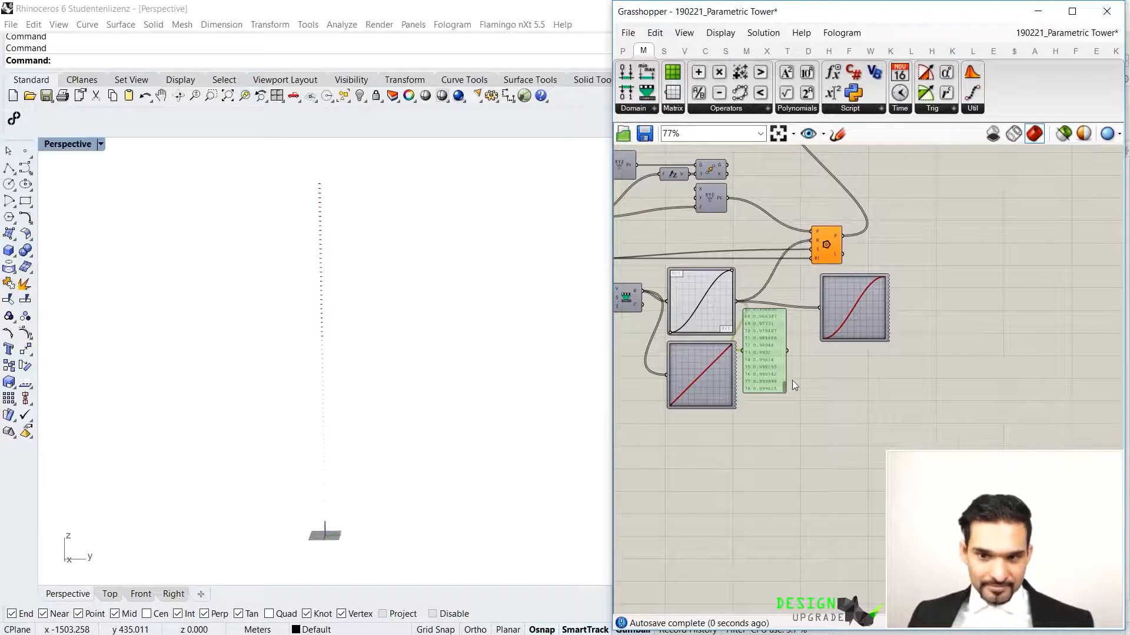
{"action": "scroll", "coordinate": [792, 380], "scroll_direction": "up", "scroll_amount": 1}
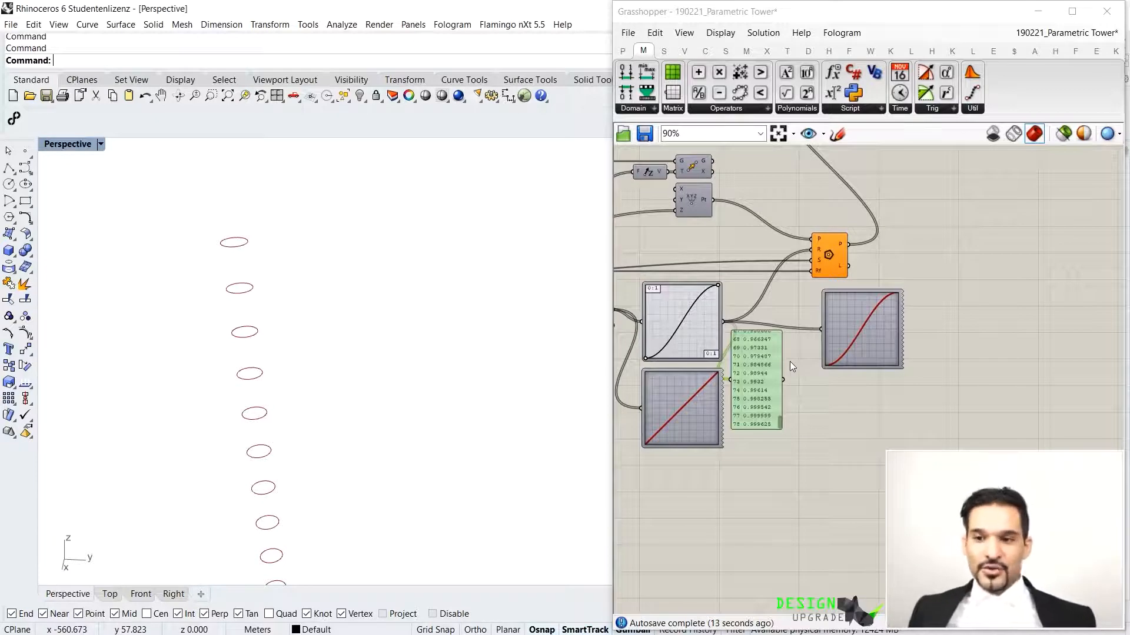
{"action": "scroll", "coordinate": [835, 245], "scroll_direction": "up", "scroll_amount": 5}
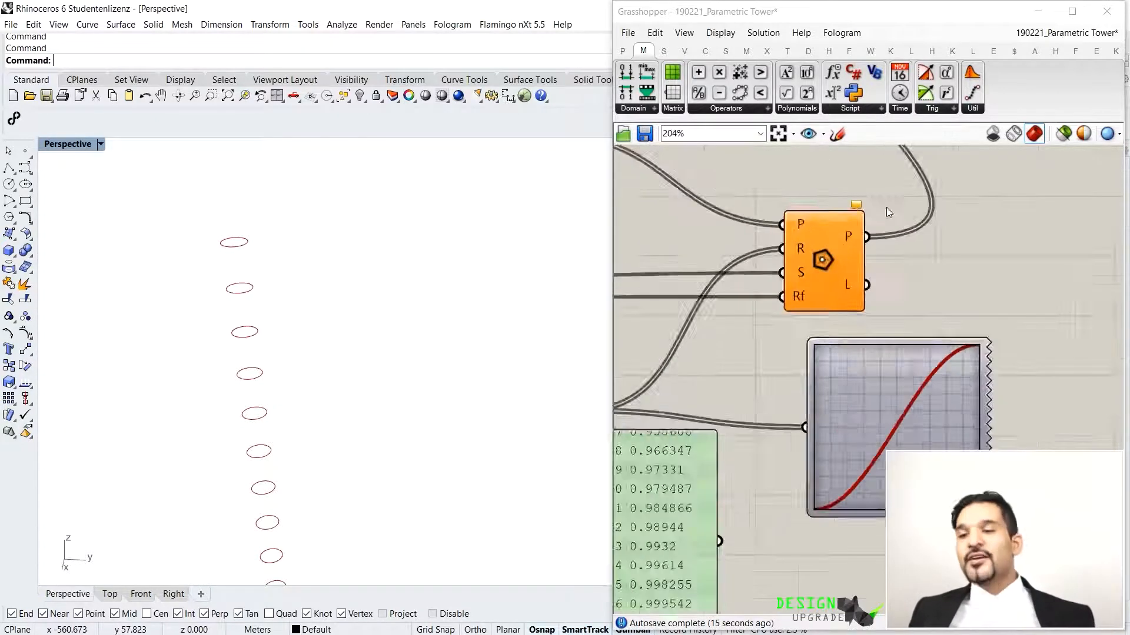
{"action": "mouse_move", "coordinate": [849, 212]}
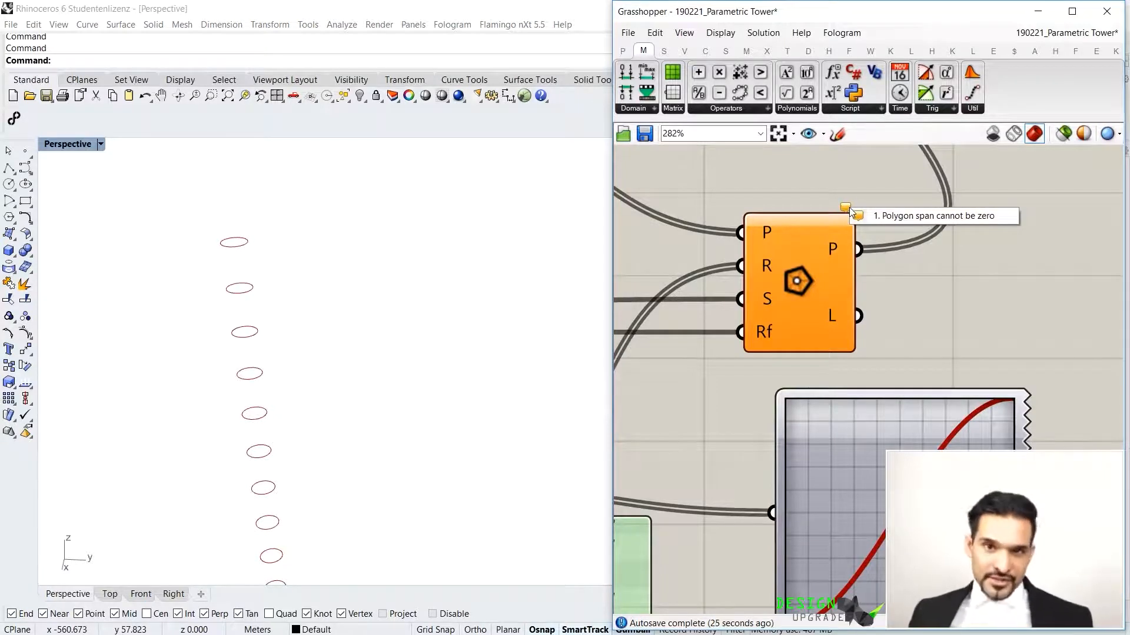
Examine the Panel's first values and the resulting floor polygons in the Perspective viewport
{"action": "scroll", "coordinate": [796, 259], "scroll_direction": "down", "scroll_amount": 4}
{"action": "scroll", "coordinate": [692, 403], "scroll_direction": "up", "scroll_amount": 3}
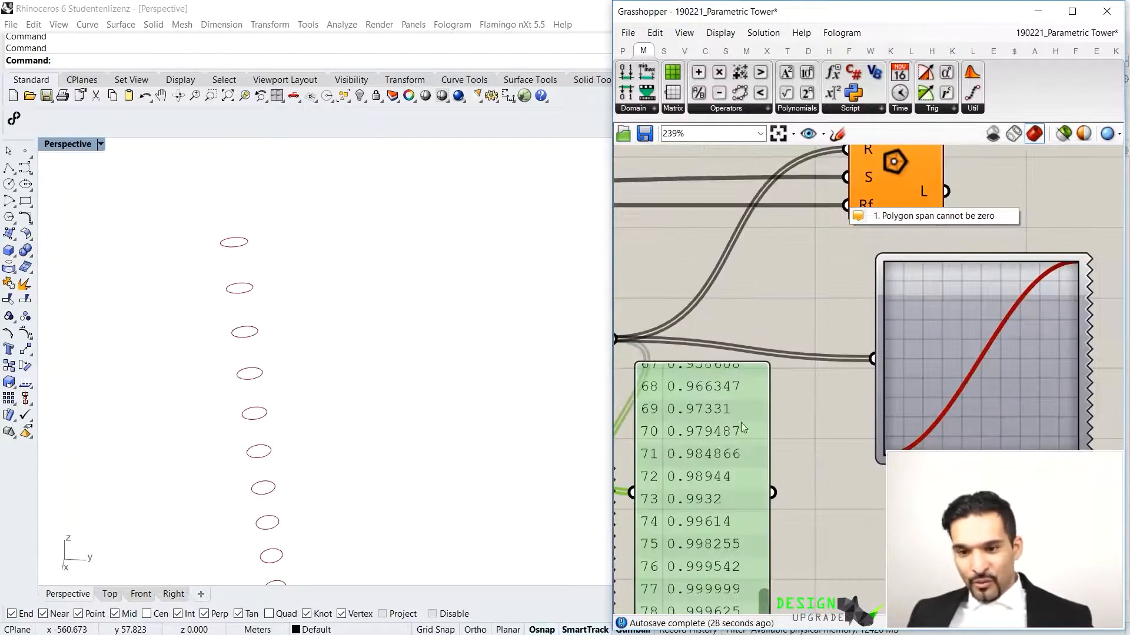
{"action": "left_click_drag", "start_coordinate": [763, 599], "coordinate": [777, 338]}
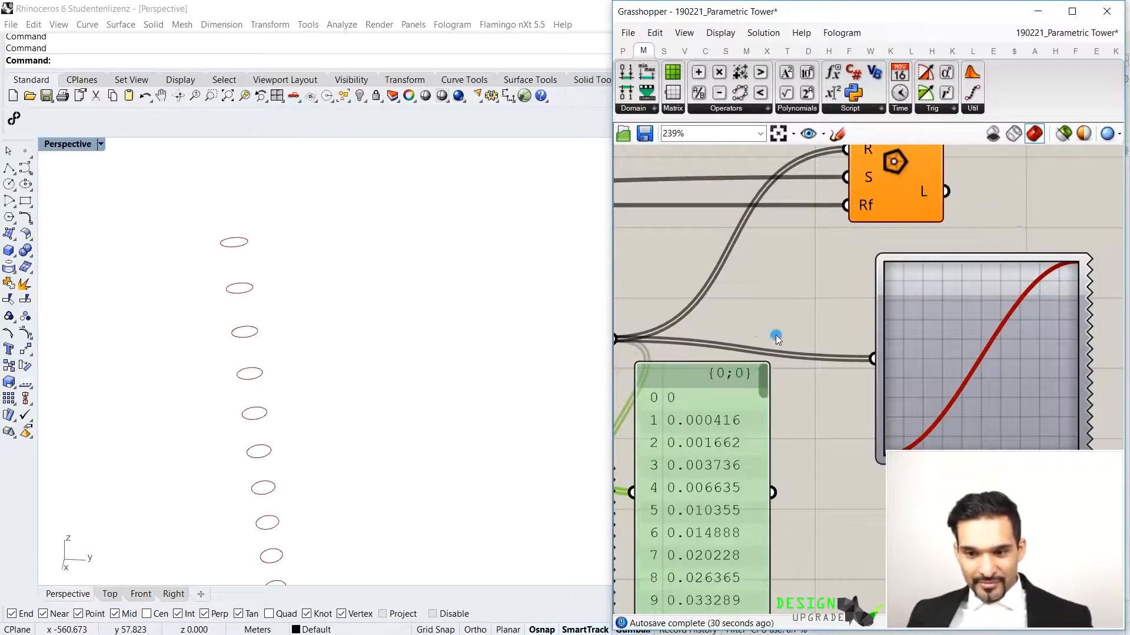
{"action": "scroll", "coordinate": [777, 305], "scroll_direction": "down", "scroll_amount": 4}
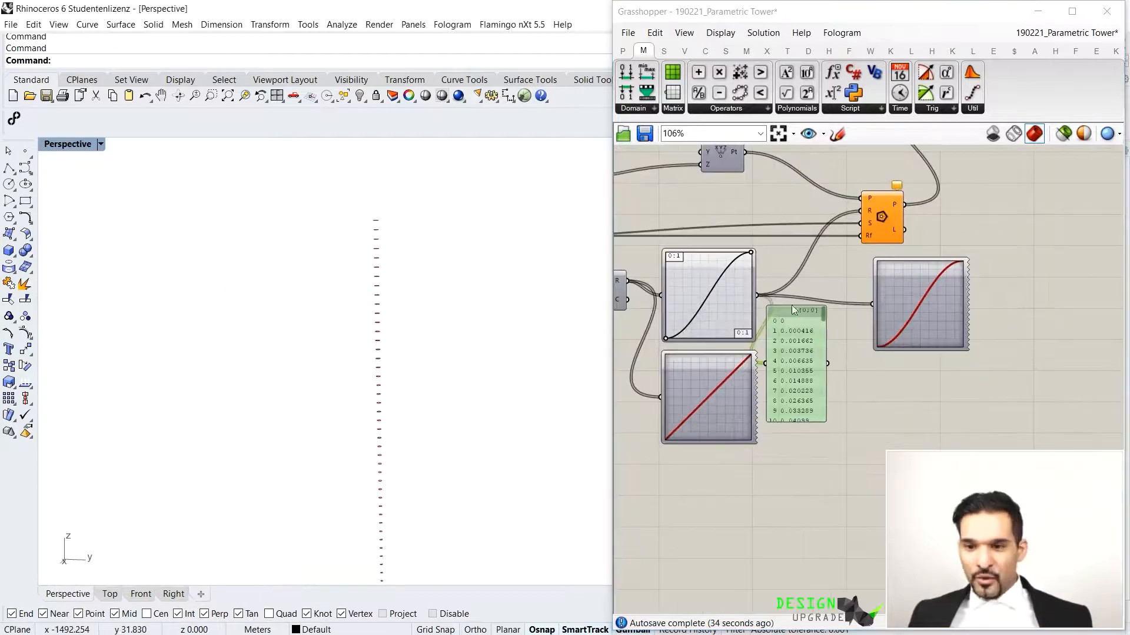
{"action": "scroll", "coordinate": [811, 358], "scroll_direction": "up", "scroll_amount": 3}
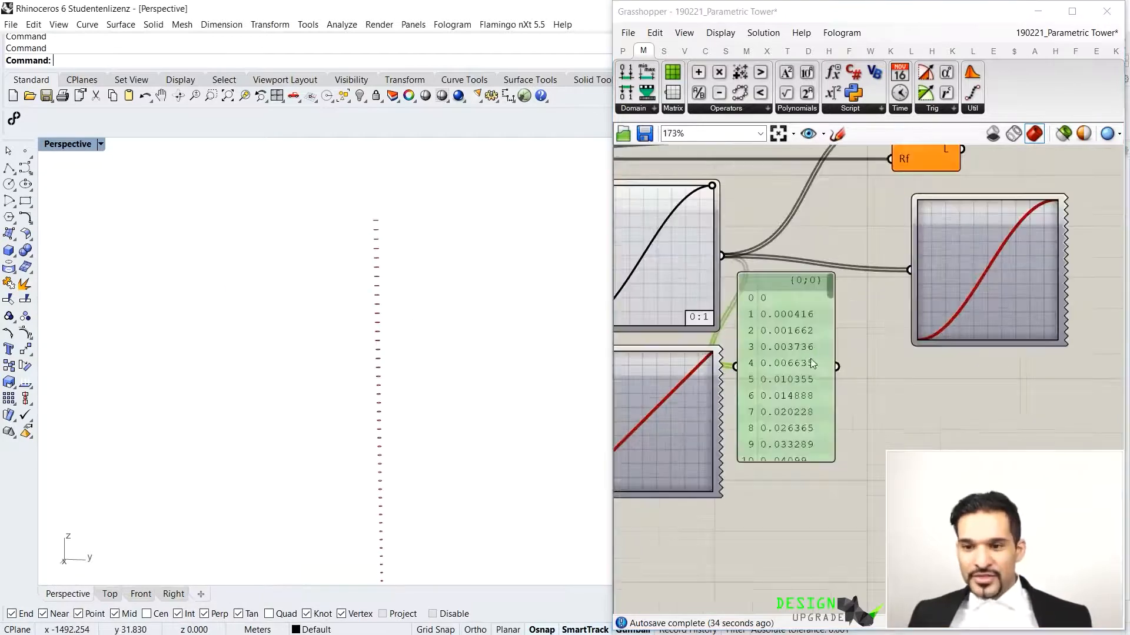
{"action": "right_click_drag", "start_coordinate": [467, 232], "coordinate": [381, 252]}
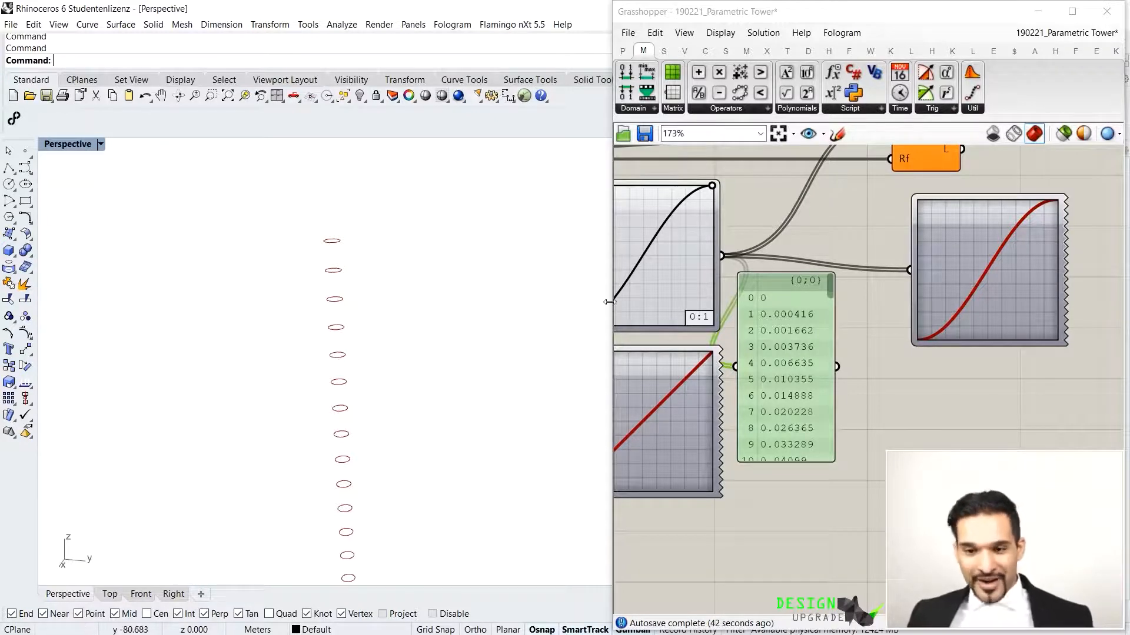
Delete the Panel and both Quick Graphs around the Graph Mapper
{"action": "scroll", "coordinate": [741, 284], "scroll_direction": "down", "scroll_amount": 5}
{"action": "right_click_drag", "start_coordinate": [790, 294], "coordinate": [822, 359]}
{"action": "scroll", "coordinate": [823, 359], "scroll_direction": "down", "scroll_amount": 2}
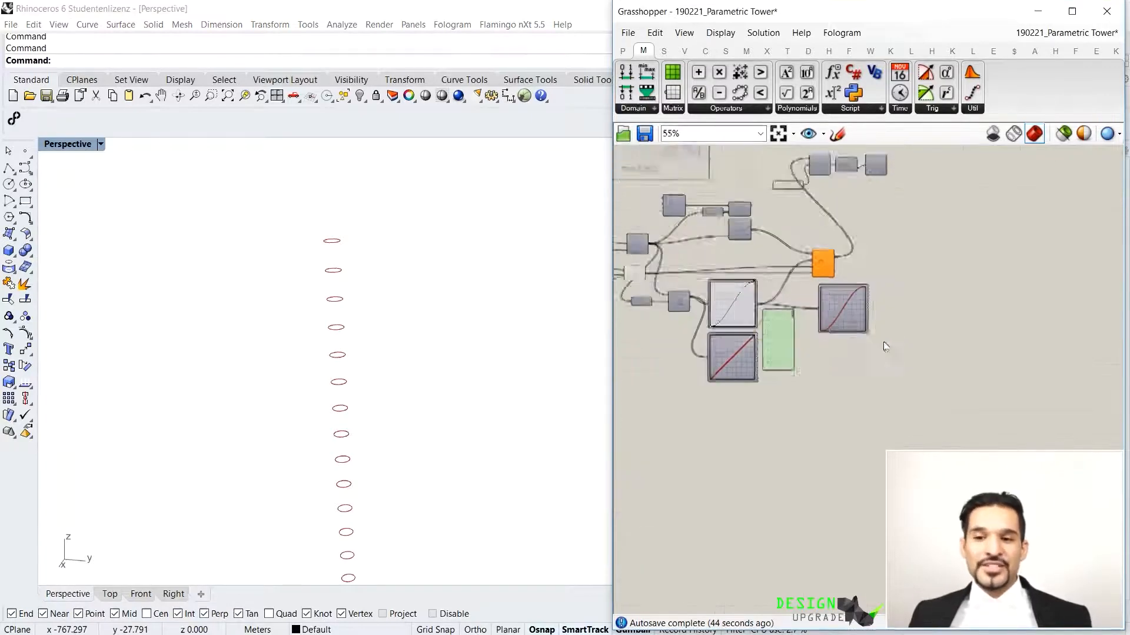
{"action": "left_click", "coordinate": [844, 327]}
{"action": "key", "text": "Delete"}
{"action": "left_click_drag", "start_coordinate": [758, 336], "coordinate": [863, 320]}
{"action": "key", "text": "Delete"}
{"action": "scroll", "coordinate": [662, 307], "scroll_direction": "up", "scroll_amount": 3}
{"action": "right_click_drag", "start_coordinate": [665, 299], "coordinate": [739, 294]}
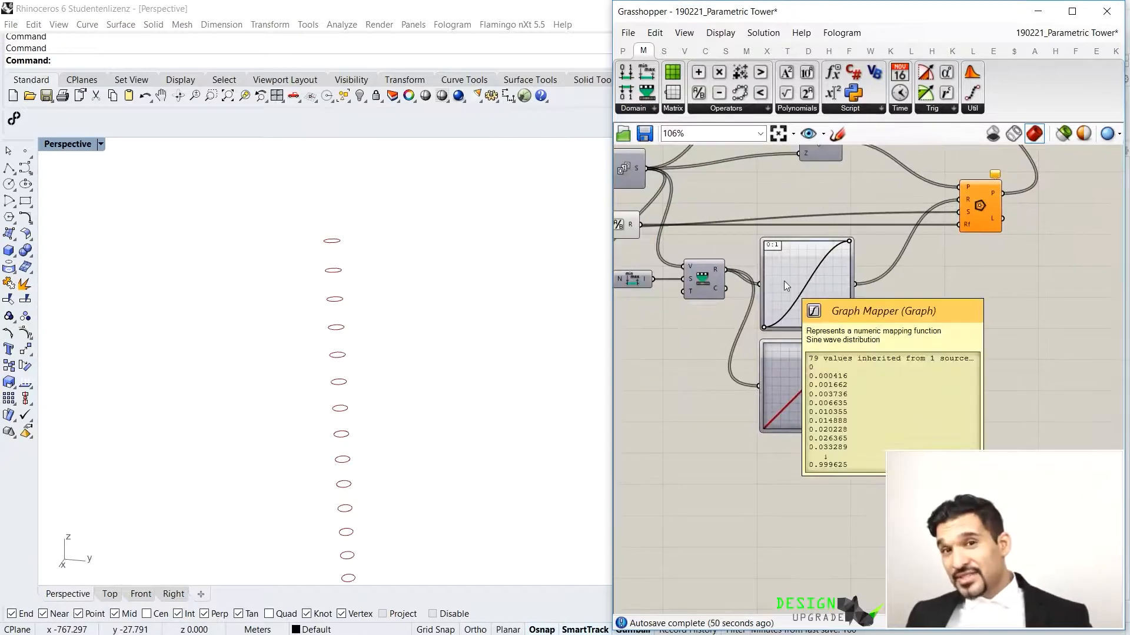
{"action": "scroll", "coordinate": [823, 359], "scroll_direction": "down", "scroll_amount": 2}
{"action": "left_click", "coordinate": [804, 384]}
{"action": "key", "text": "Delete"}
Duplicate the Bounds and Remap Numbers pair after the Graph Mapper and feed the copies' N and V inputs from the mapper's output
{"action": "right_click_drag", "start_coordinate": [721, 310], "coordinate": [763, 294]}
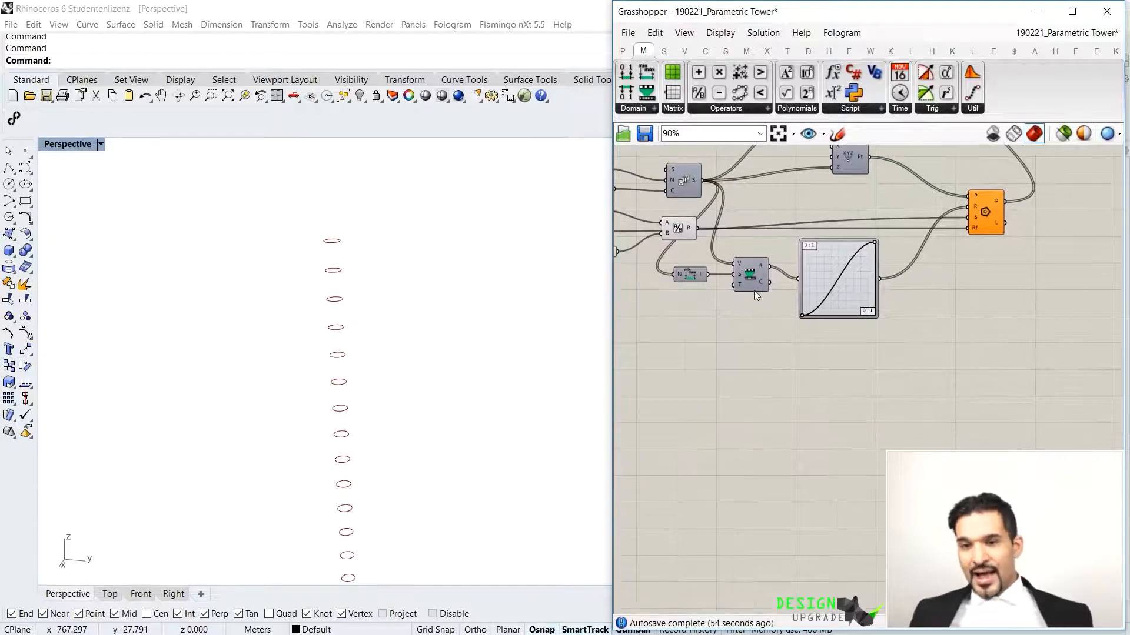
{"action": "left_click_drag", "start_coordinate": [725, 311], "coordinate": [678, 264]}
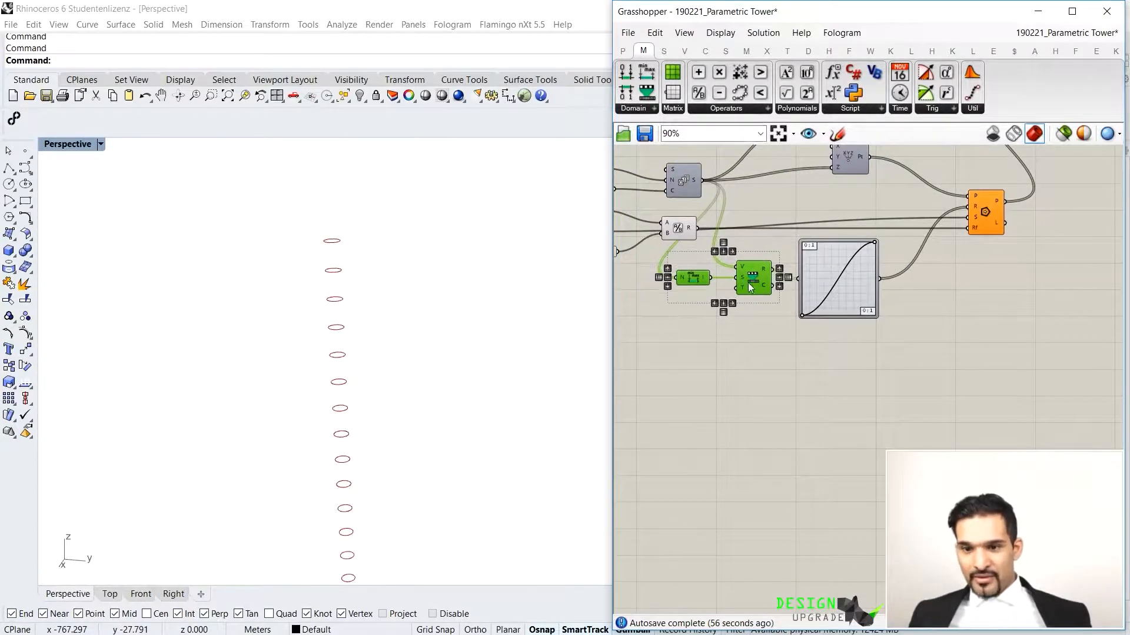
{"action": "key", "text": "ctrl+c"}
{"action": "key", "text": "ctrl+v"}
{"action": "scroll", "coordinate": [740, 332], "scroll_direction": "down", "scroll_amount": 3}
{"action": "left_click_drag", "start_coordinate": [757, 283], "coordinate": [904, 313]}
{"action": "scroll", "coordinate": [895, 320], "scroll_direction": "up", "scroll_amount": 4}
{"action": "left_click", "coordinate": [848, 379]}
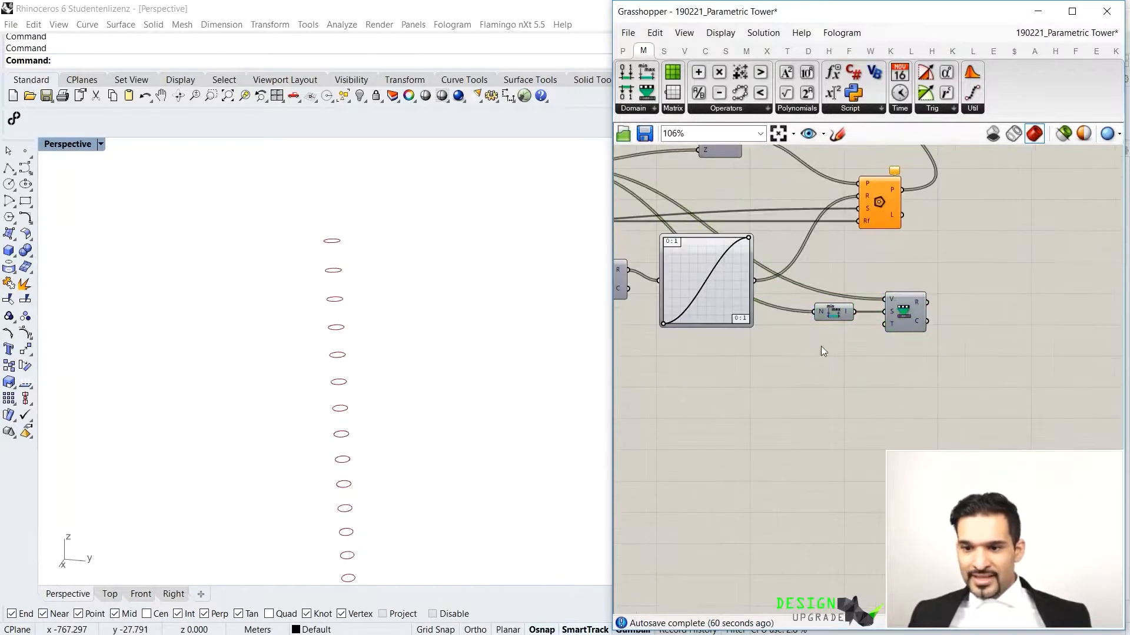
{"action": "left_click_drag", "start_coordinate": [755, 281], "coordinate": [882, 297]}
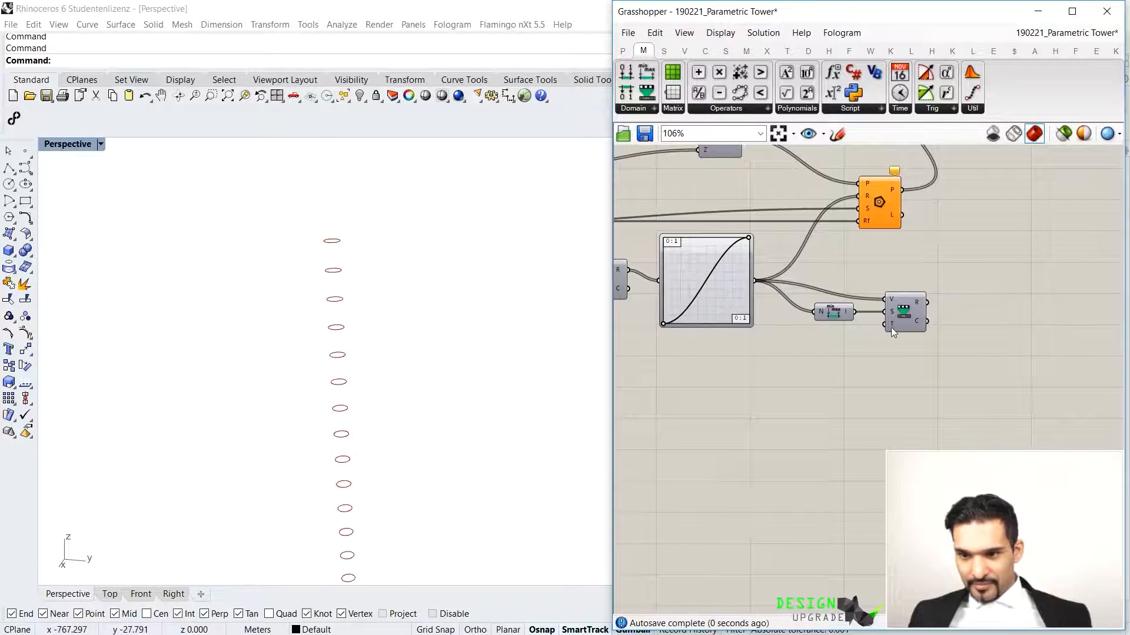
{"action": "left_click_drag", "start_coordinate": [906, 314], "coordinate": [848, 305]}
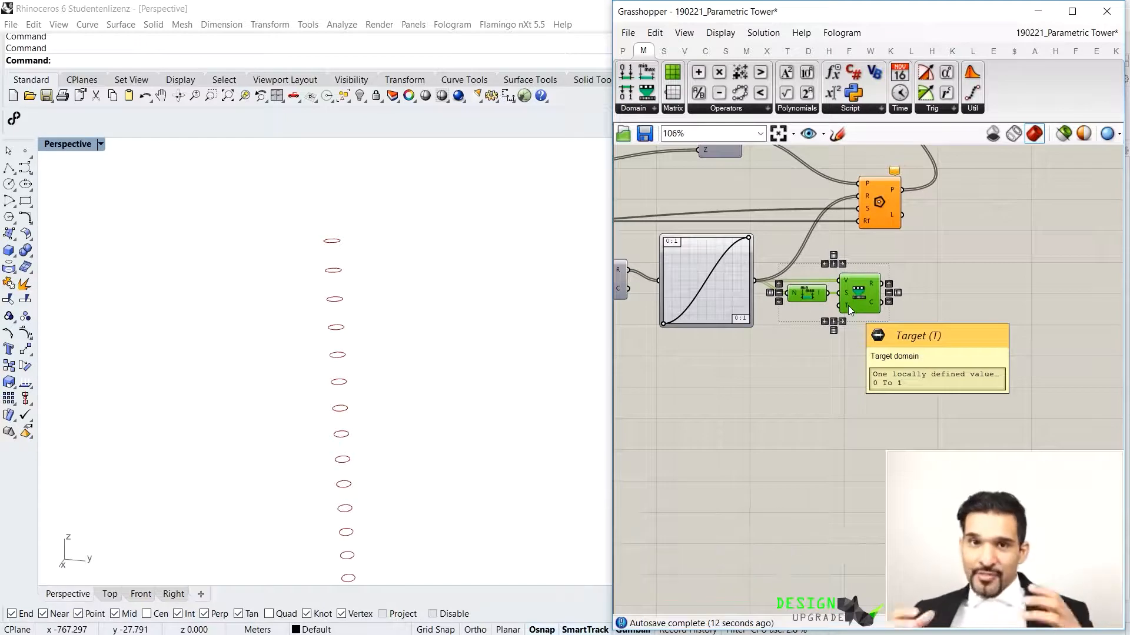
Add a Construct Domain component below the copied Bounds and wire it into the second Remap Numbers' target (T) input
{"action": "double_click", "coordinate": [792, 372]}
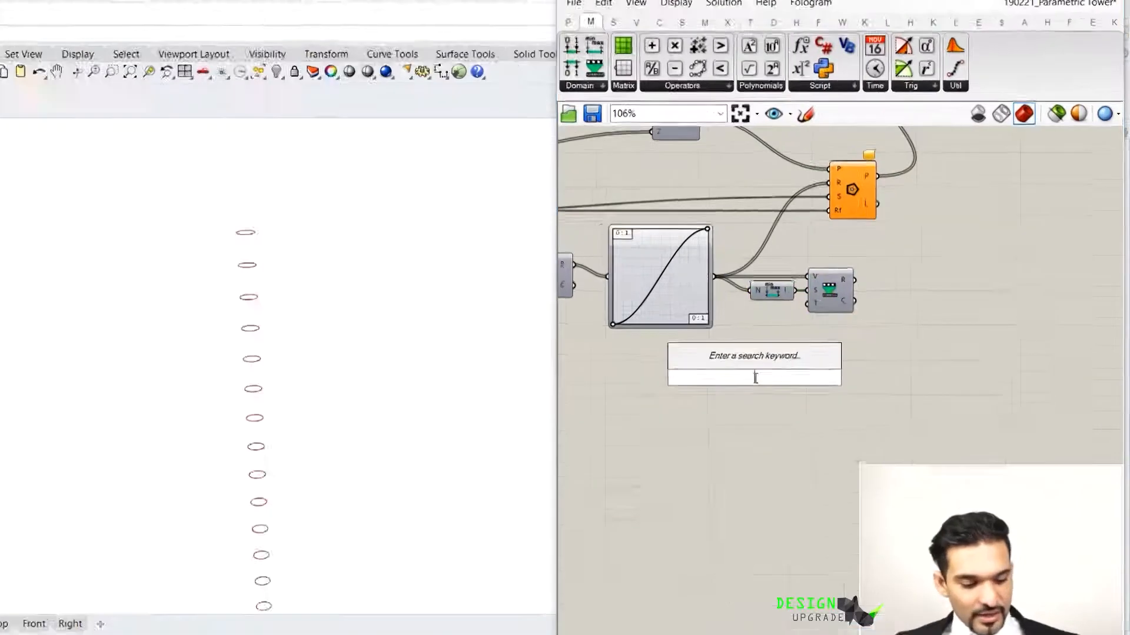
{"action": "type", "text": "constr"}
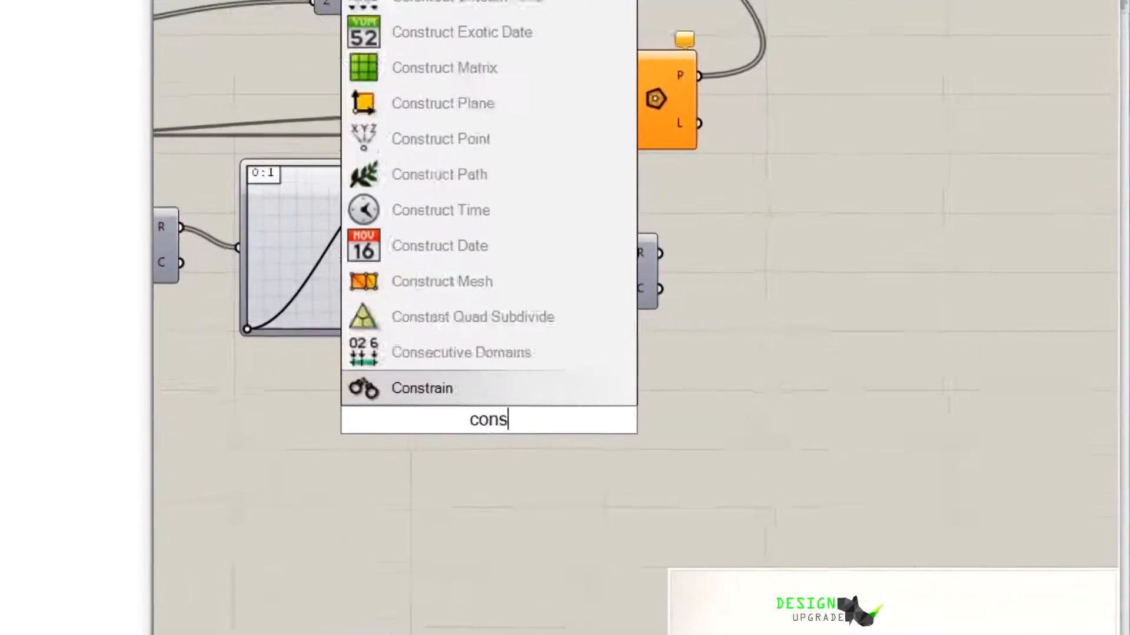
{"action": "type", "text": "uctdom"}
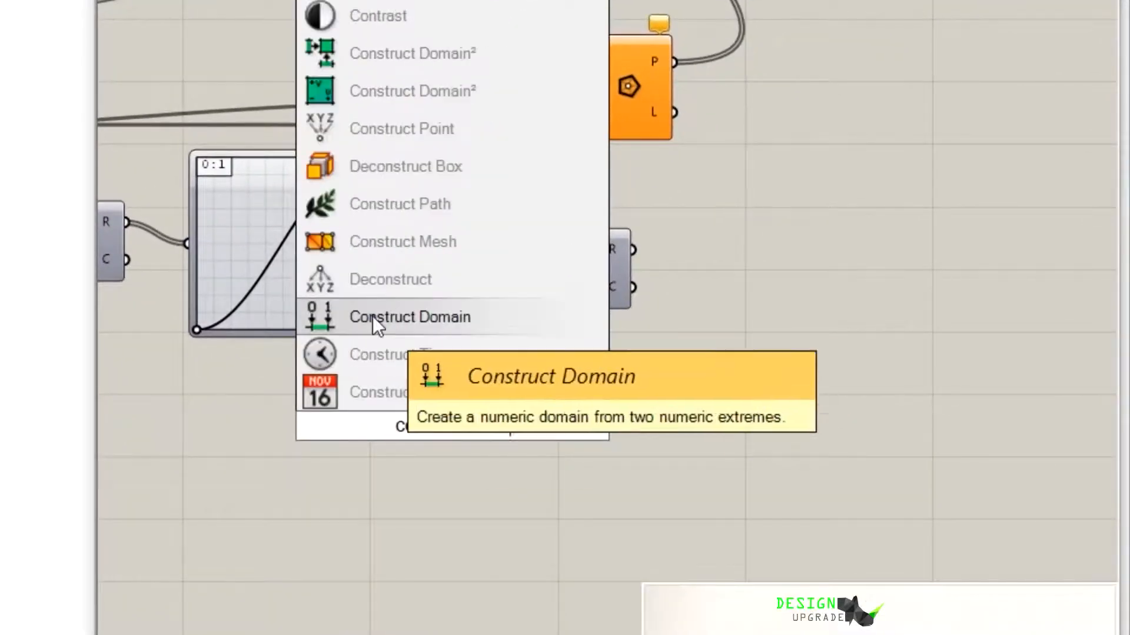
{"action": "left_click", "coordinate": [373, 316]}
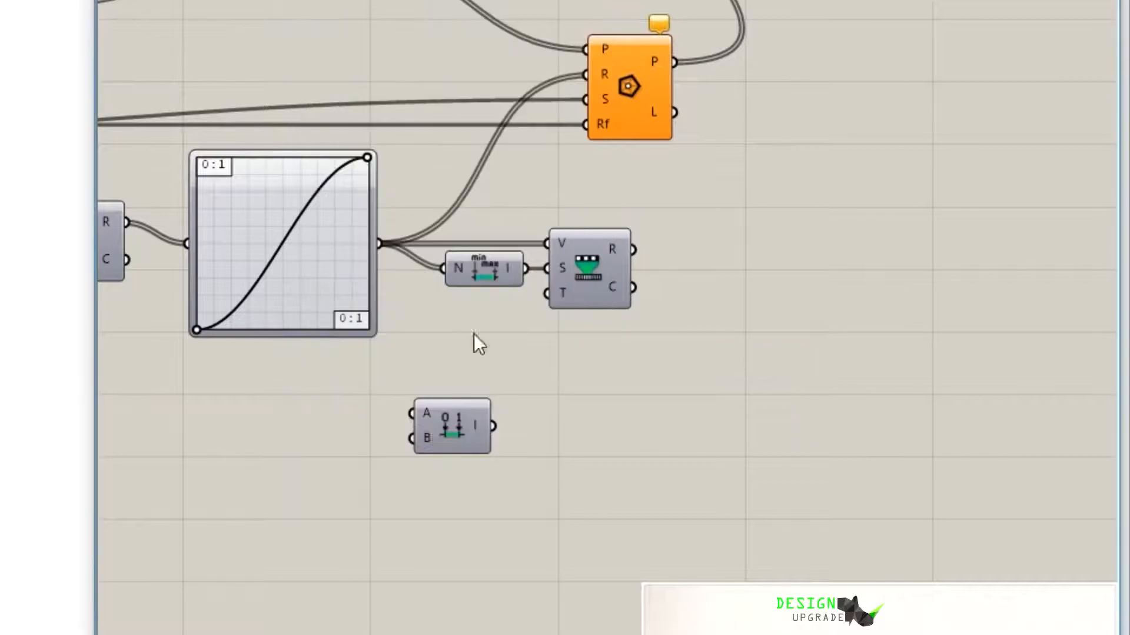
{"action": "left_click_drag", "start_coordinate": [437, 436], "coordinate": [467, 390]}
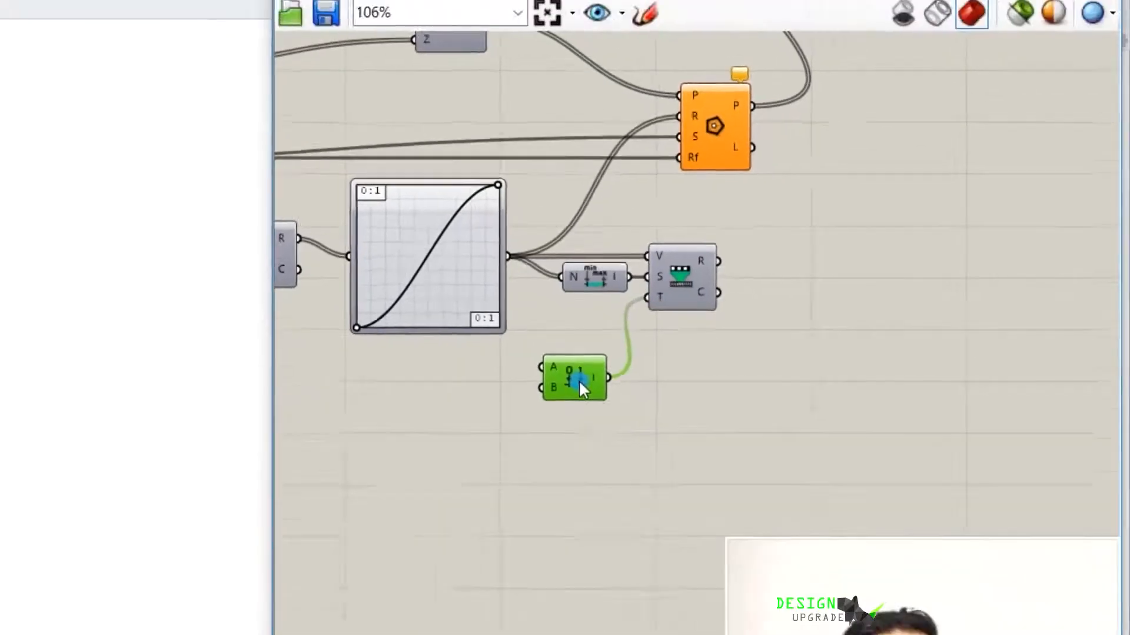
Add a number slider set to 20 and wire it into Construct Domain's start (A) input
{"action": "double_click", "coordinate": [544, 379]}
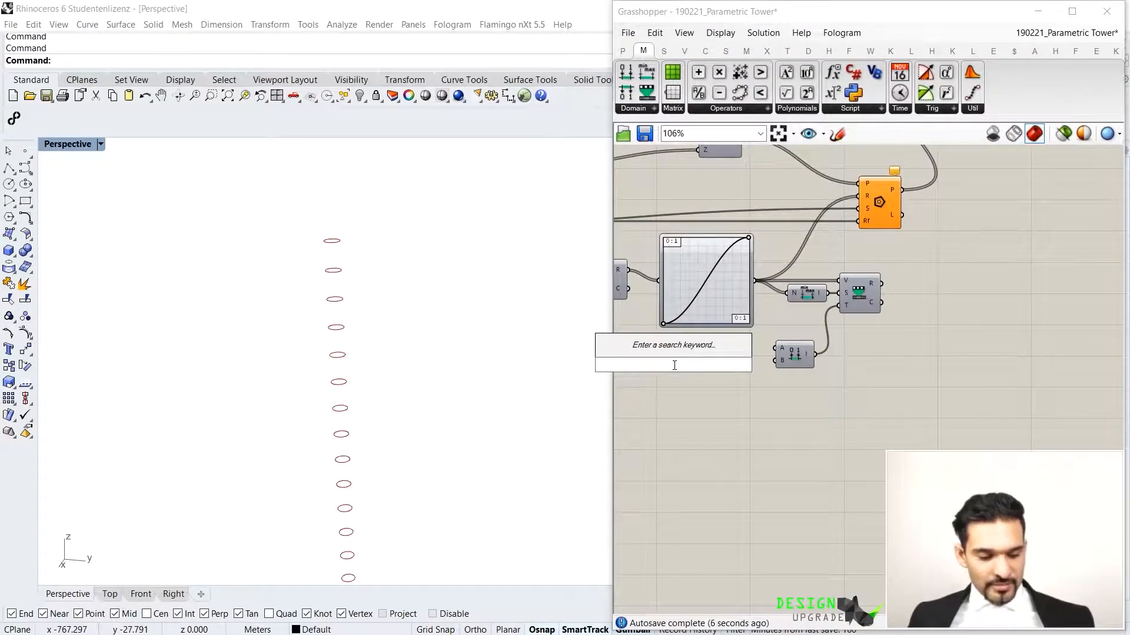
{"action": "type", "text": "20"}
{"action": "key", "text": "Return"}
{"action": "left_click_drag", "start_coordinate": [740, 365], "coordinate": [775, 348]}
{"action": "left_click_drag", "start_coordinate": [697, 369], "coordinate": [712, 352]}
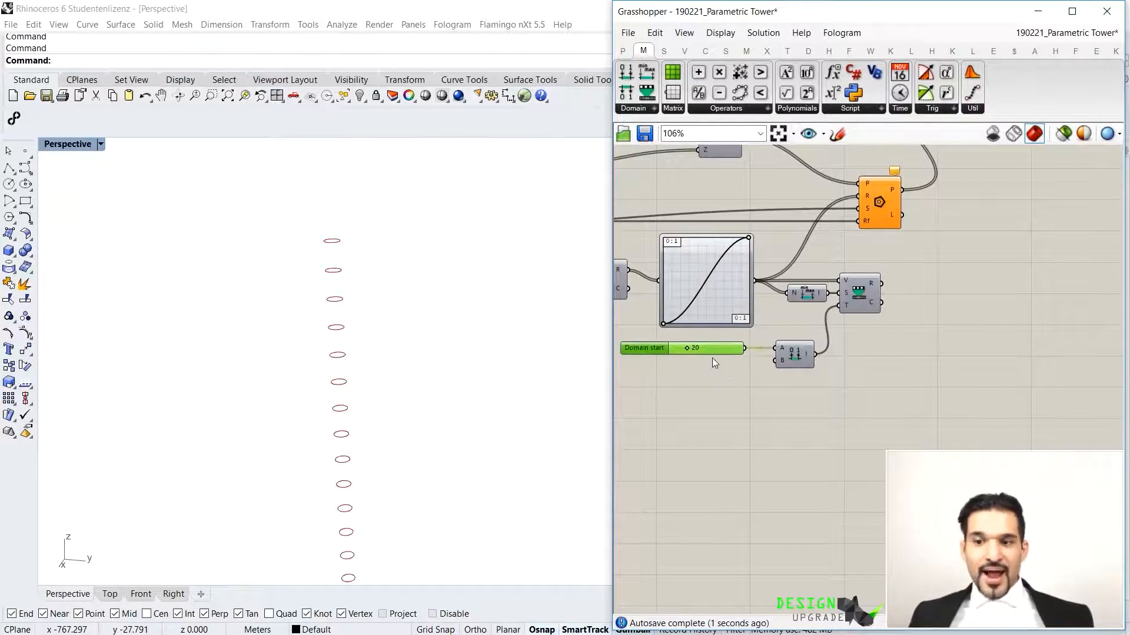
Add a number slider set to 50, wire it into Construct Domain's end (B) input and place it below the start slider
{"action": "double_click", "coordinate": [697, 380]}
{"action": "type", "text": "50"}
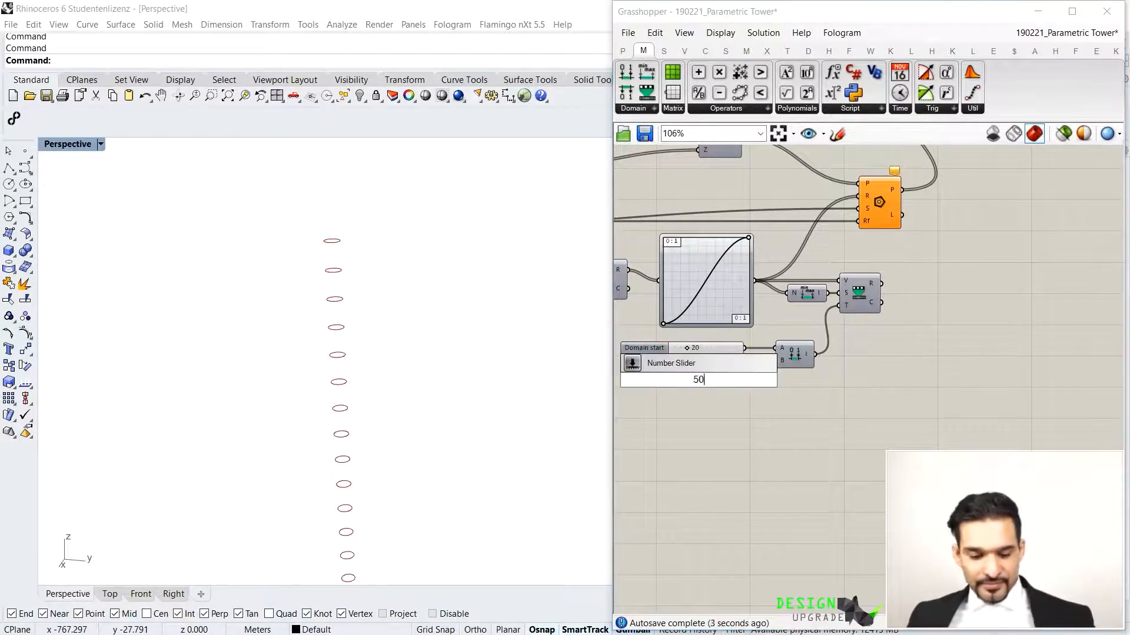
{"action": "key", "text": "Return"}
{"action": "left_click_drag", "start_coordinate": [769, 361], "coordinate": [774, 360]}
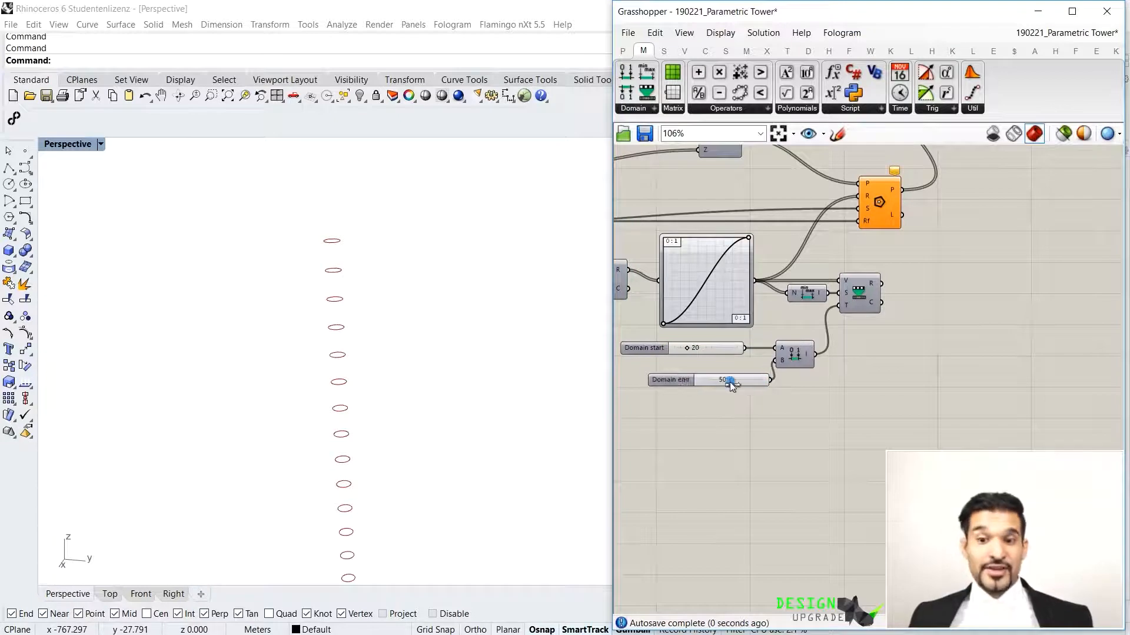
{"action": "left_click", "coordinate": [723, 384]}
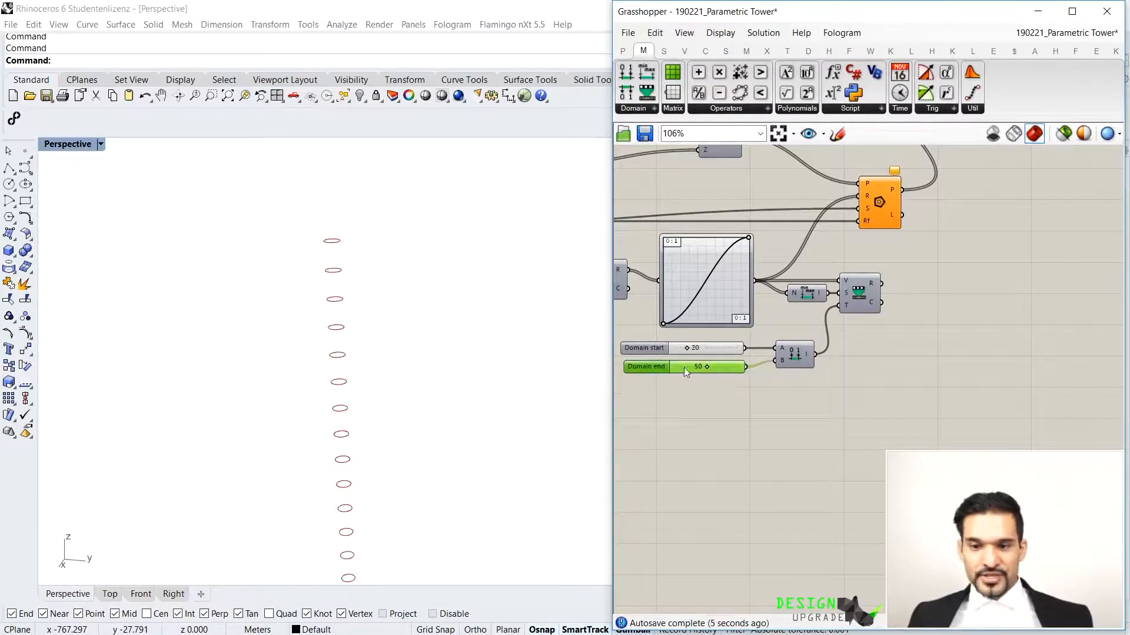
Replace the Polygon's radius (R) source with the second Remap Numbers' mapped output and look at the tapered tower
{"action": "right_click_drag", "start_coordinate": [849, 310], "coordinate": [838, 362]}
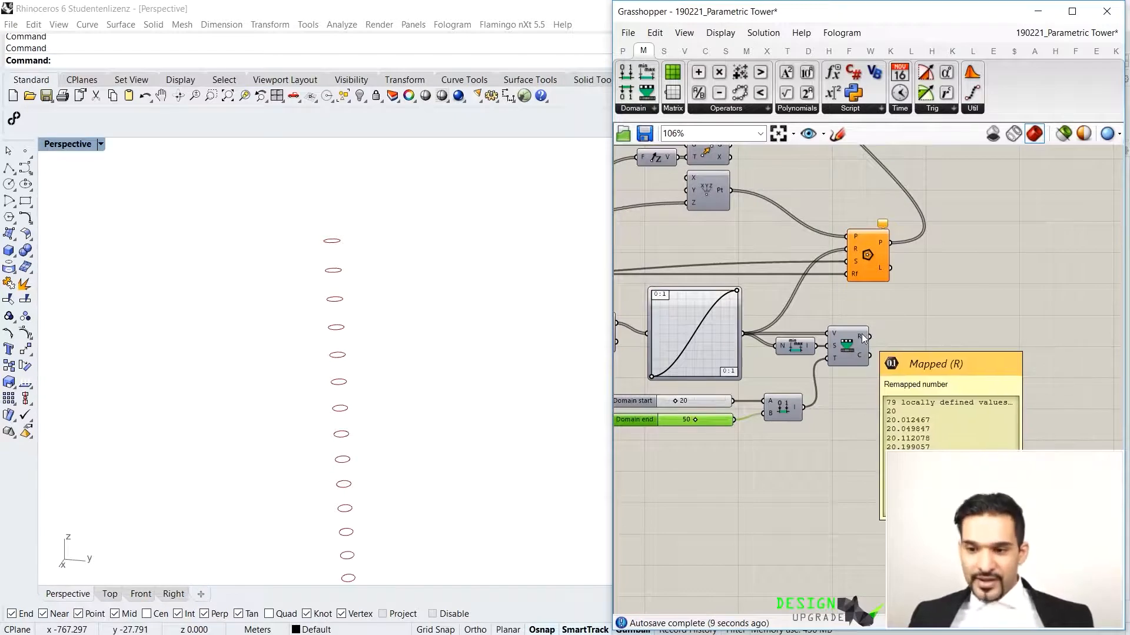
{"action": "left_click_drag", "start_coordinate": [922, 287], "coordinate": [849, 248]}
{"action": "scroll", "coordinate": [348, 329], "scroll_direction": "down", "scroll_amount": 5}
{"action": "scroll", "coordinate": [347, 329], "scroll_direction": "up", "scroll_amount": 8}
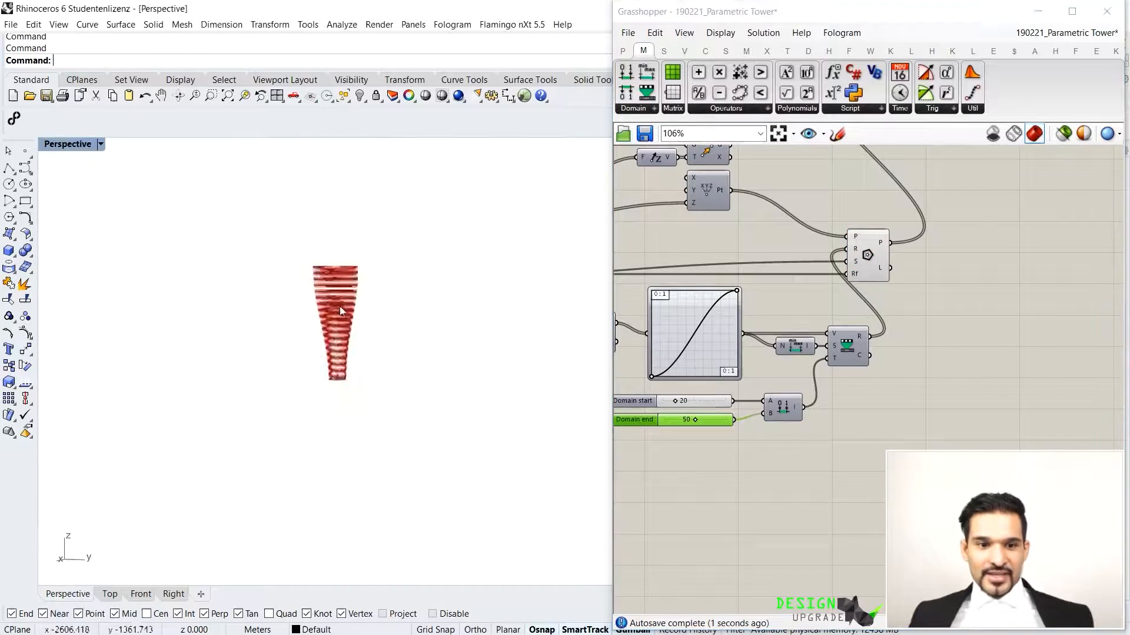
{"action": "scroll", "coordinate": [895, 345], "scroll_direction": "down", "scroll_amount": 1}
{"action": "mouse_move", "coordinate": [871, 291]}
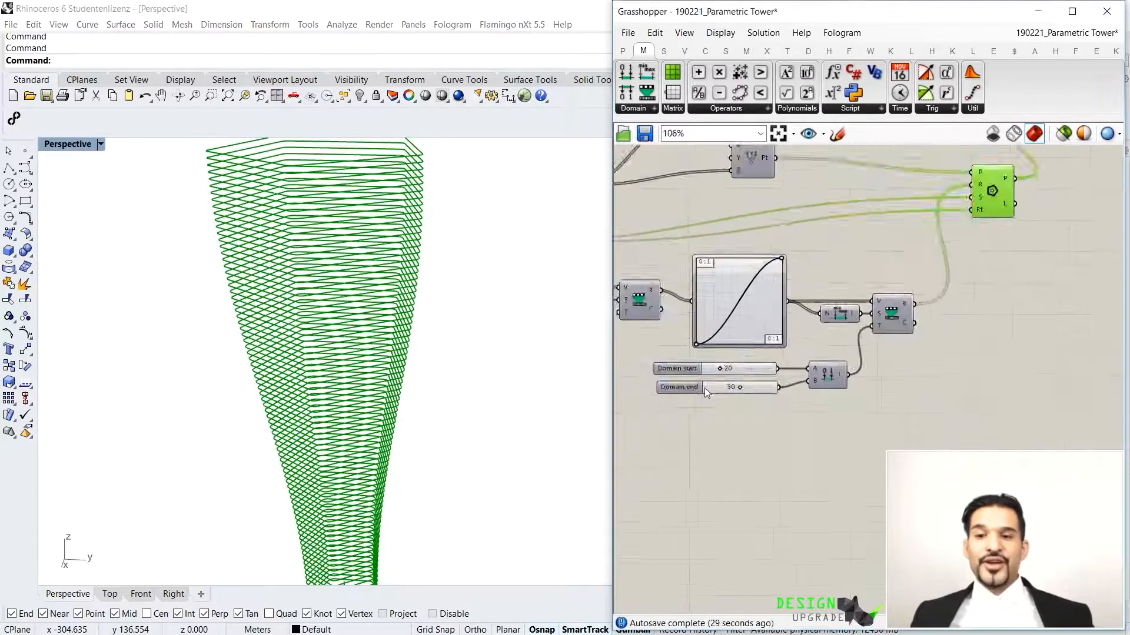
Set the Domain start slider to 12 and the Domain end slider to 29, and align the two sliders
{"action": "scroll", "coordinate": [704, 387], "scroll_direction": "up", "scroll_amount": 3}
{"action": "scroll", "coordinate": [379, 309], "scroll_direction": "down", "scroll_amount": 8}
{"action": "right_click_drag", "start_coordinate": [379, 309], "coordinate": [367, 293]}
{"action": "scroll", "coordinate": [368, 292], "scroll_direction": "up", "scroll_amount": 3}
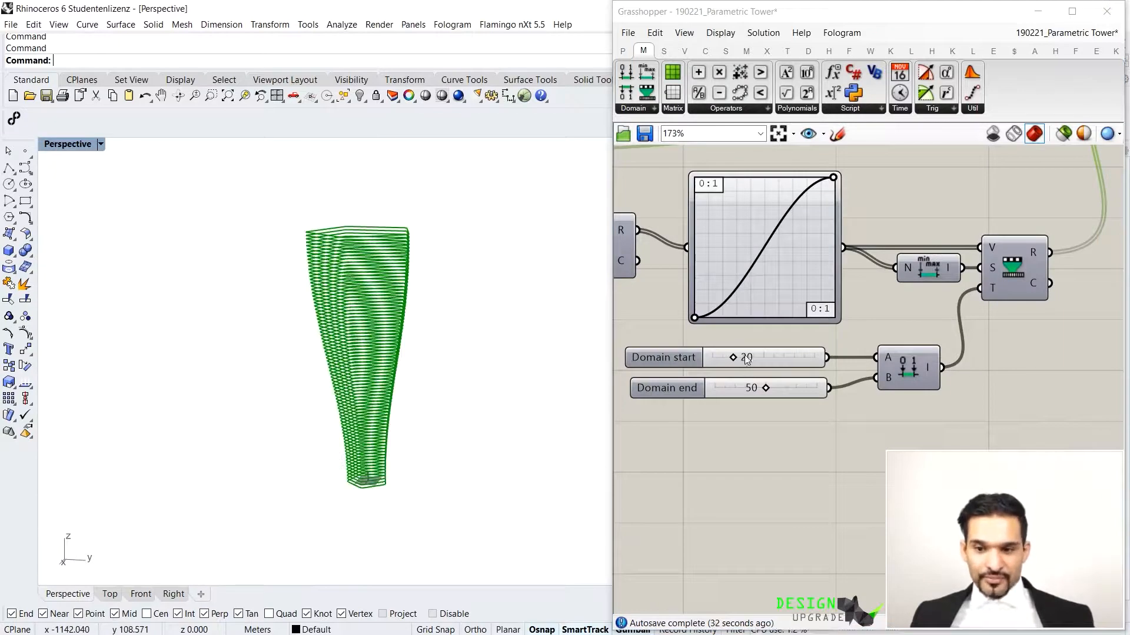
{"action": "left_click_drag", "start_coordinate": [736, 356], "coordinate": [721, 384]}
{"action": "scroll", "coordinate": [686, 410], "scroll_direction": "up", "scroll_amount": 1}
{"action": "left_click_drag", "start_coordinate": [766, 430], "coordinate": [709, 352]}
{"action": "left_click", "coordinate": [723, 328]}
{"action": "scroll", "coordinate": [830, 364], "scroll_direction": "down", "scroll_amount": 5}
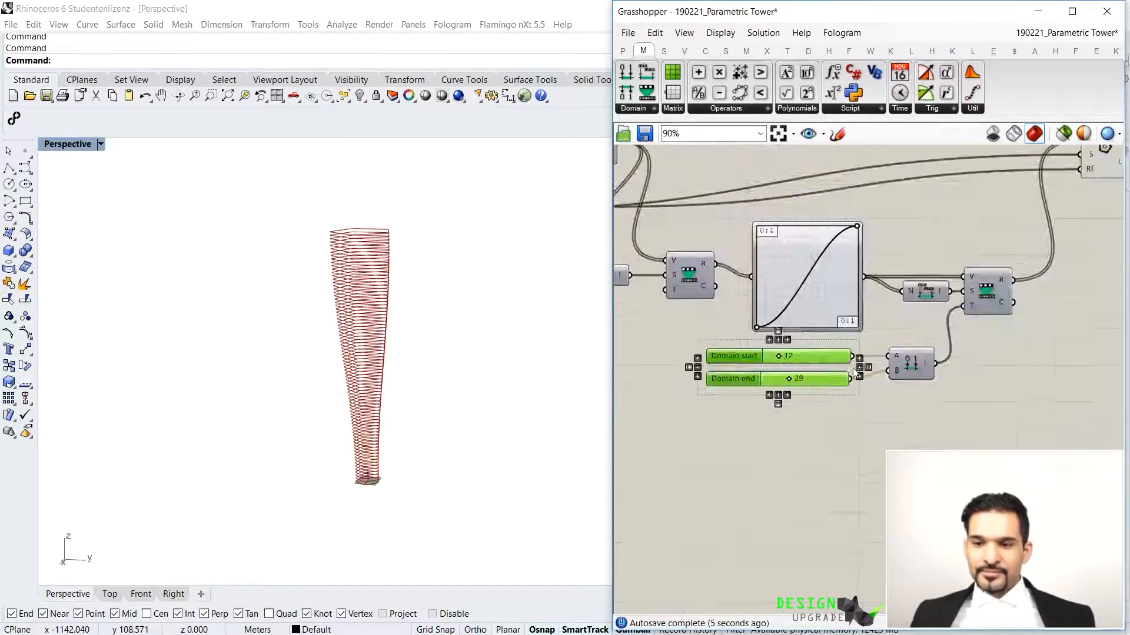
{"action": "scroll", "coordinate": [816, 346], "scroll_direction": "up", "scroll_amount": 3}
{"action": "left_click", "coordinate": [829, 195]}
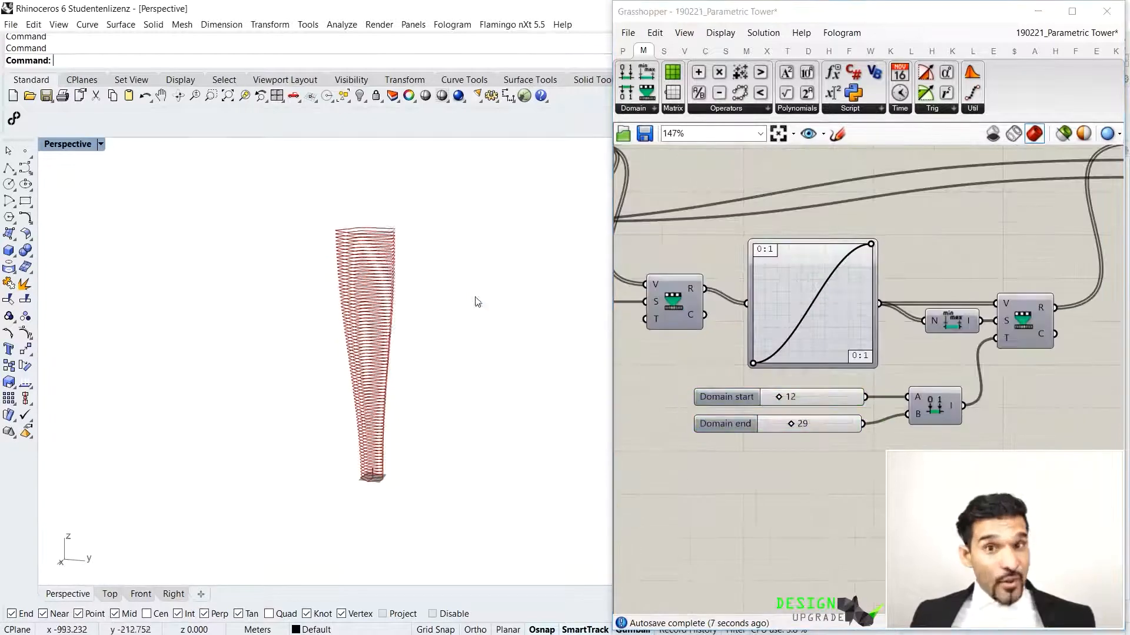
Try other sine profiles by moving the Graph Mapper's peak and start handles, and return both to opposite corners of the graph
{"action": "scroll", "coordinate": [460, 279], "scroll_direction": "up", "scroll_amount": 1}
{"action": "mouse_move", "coordinate": [872, 243]}
{"action": "left_mouse_down"}
{"action": "mouse_move", "coordinate": [761, 238]}
{"action": "mouse_move", "coordinate": [860, 238]}
{"action": "mouse_move", "coordinate": [805, 235]}
{"action": "mouse_move", "coordinate": [842, 234]}
{"action": "mouse_move", "coordinate": [828, 242]}
{"action": "left_mouse_up"}
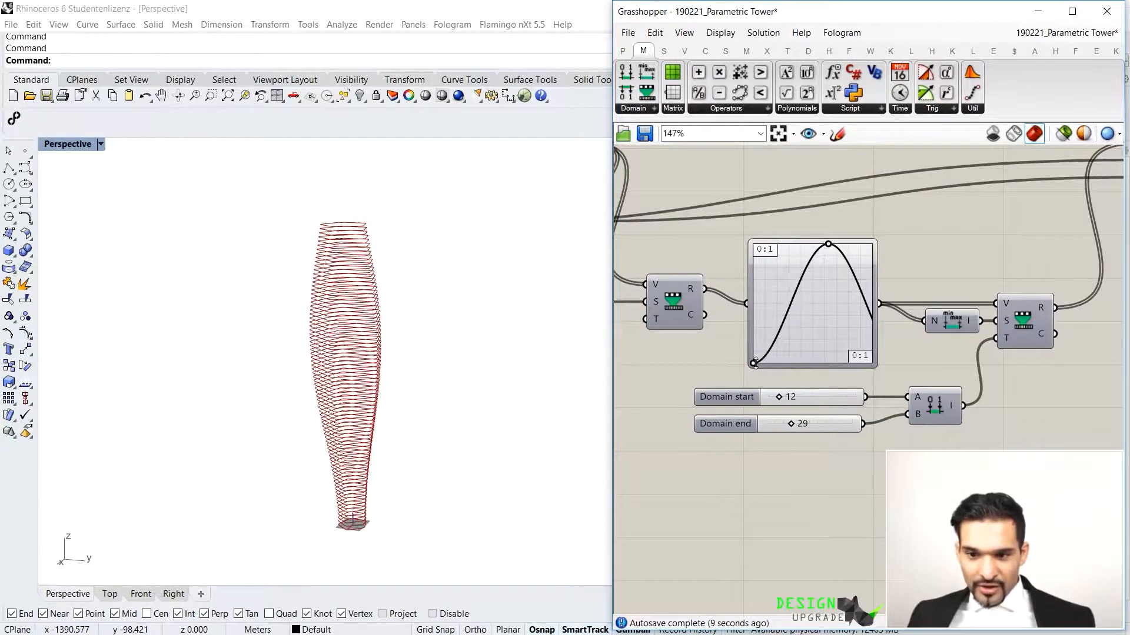
{"action": "mouse_move", "coordinate": [755, 365]}
{"action": "left_mouse_down"}
{"action": "mouse_move", "coordinate": [764, 251]}
{"action": "mouse_move", "coordinate": [795, 263]}
{"action": "mouse_move", "coordinate": [794, 244]}
{"action": "mouse_move", "coordinate": [750, 255]}
{"action": "mouse_move", "coordinate": [749, 245]}
{"action": "left_mouse_up"}
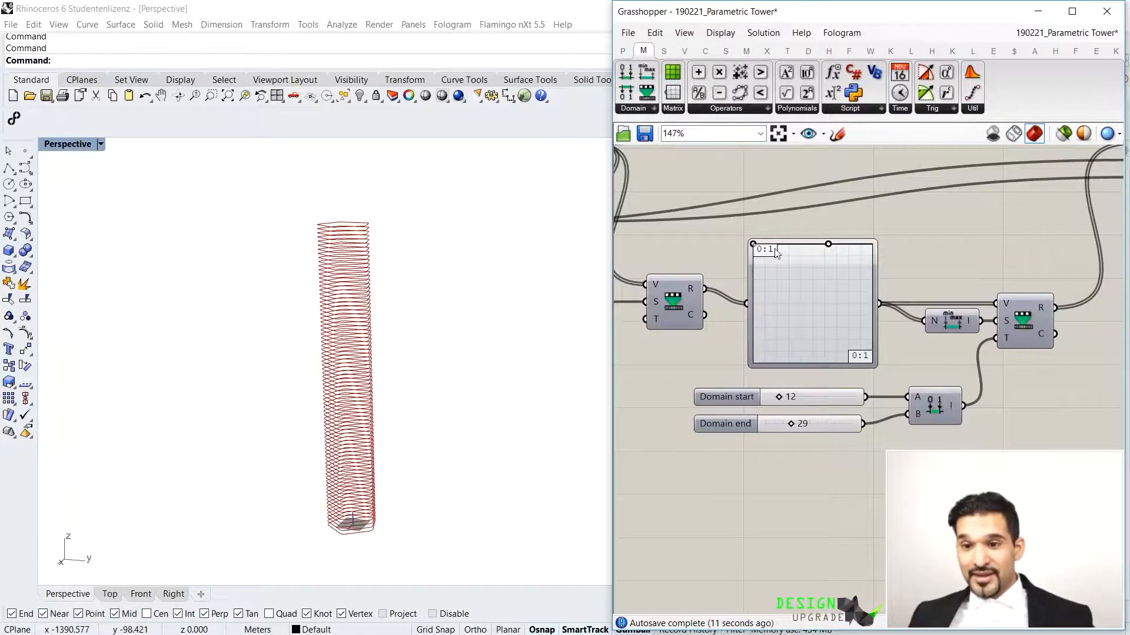
{"action": "left_click_drag", "start_coordinate": [754, 244], "coordinate": [754, 266]}
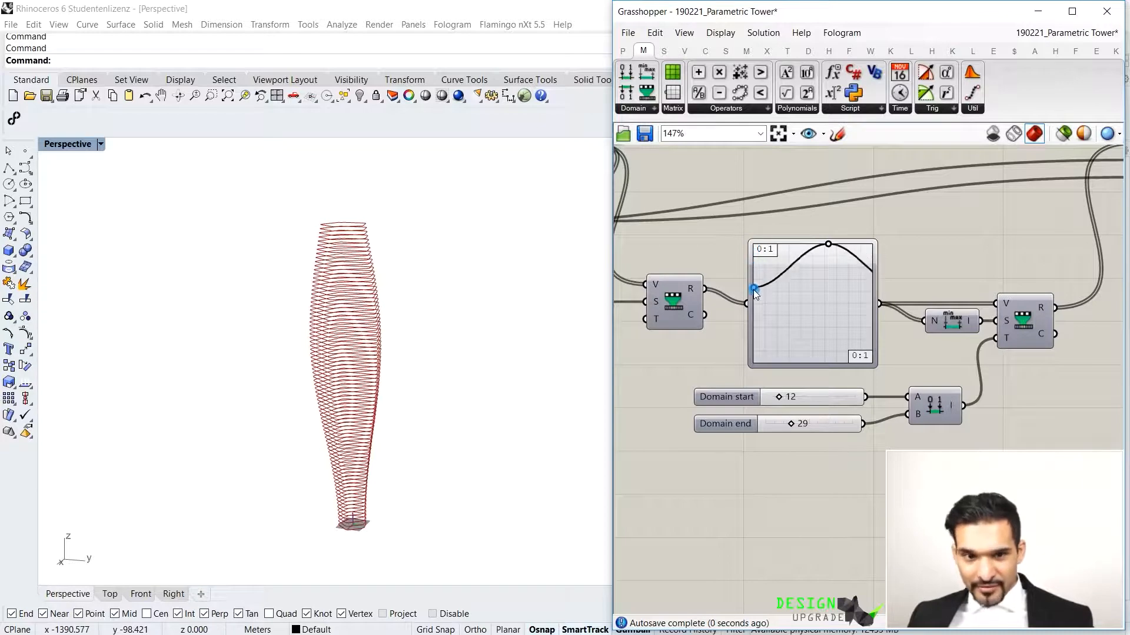
{"action": "left_click_drag", "start_coordinate": [754, 315], "coordinate": [749, 365]}
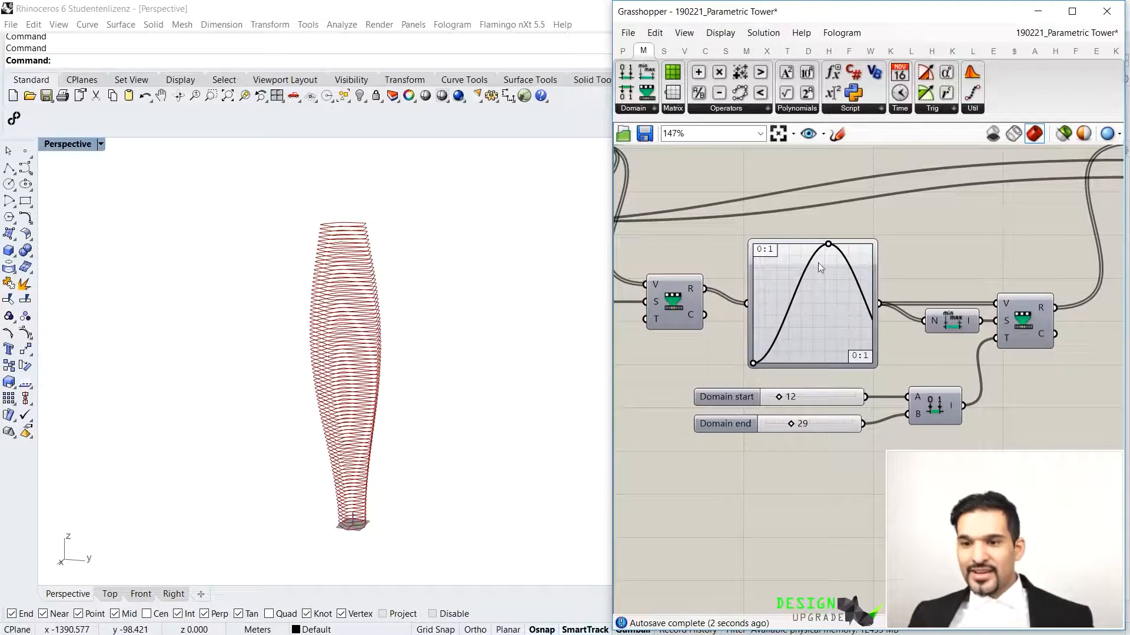
{"action": "left_click_drag", "start_coordinate": [829, 246], "coordinate": [873, 247]}
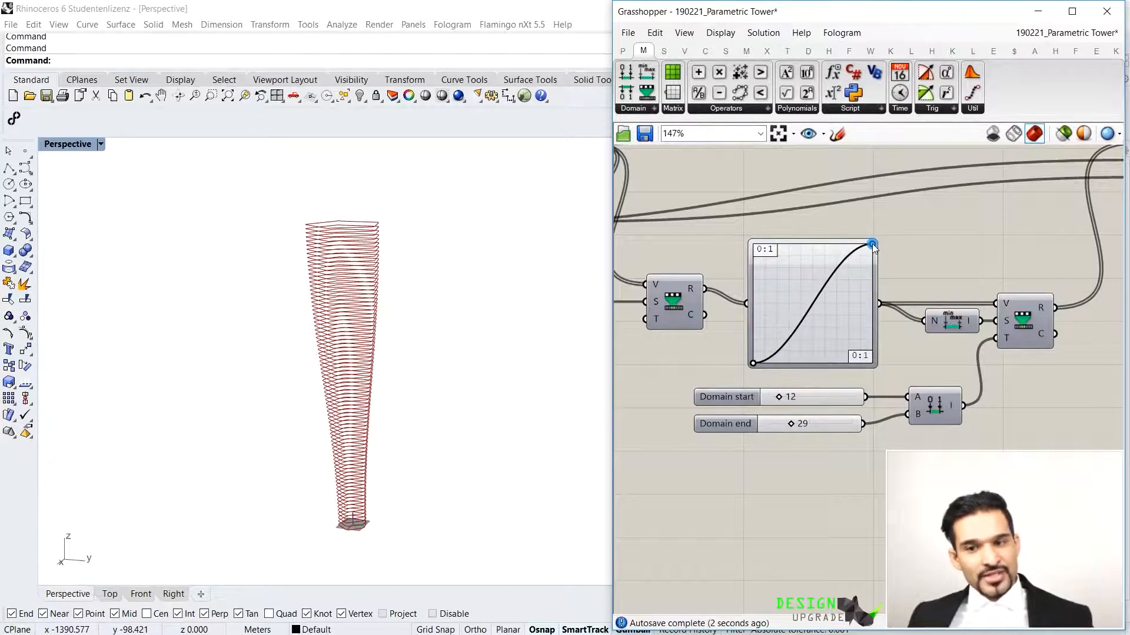
{"action": "left_click_drag", "start_coordinate": [897, 347], "coordinate": [870, 223]}
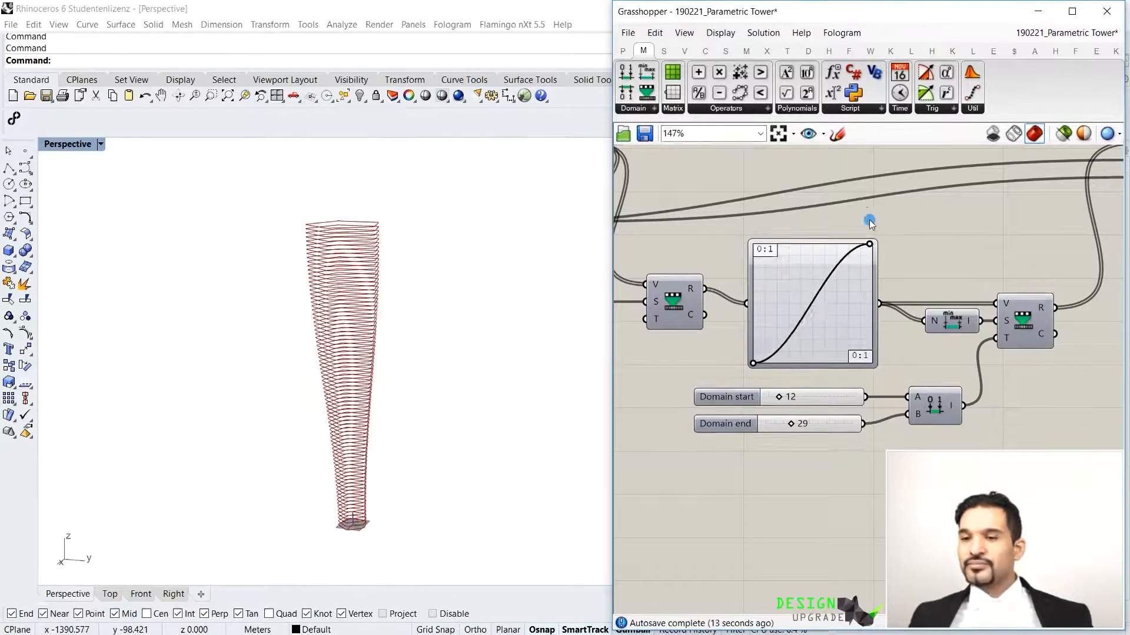
Change the Graph Mapper's graph type to Bezier
{"action": "scroll", "coordinate": [767, 301], "scroll_direction": "down", "scroll_amount": 2}
{"action": "scroll", "coordinate": [782, 300], "scroll_direction": "up", "scroll_amount": 2}
{"action": "left_click", "coordinate": [799, 299]}
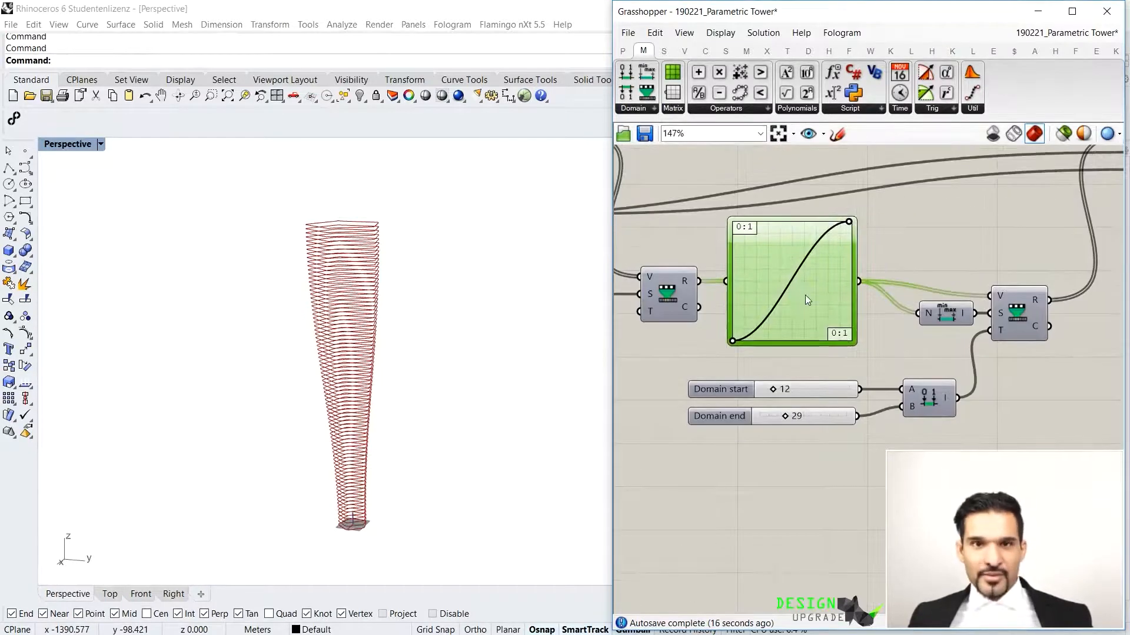
{"action": "mouse_move", "coordinate": [806, 299]}
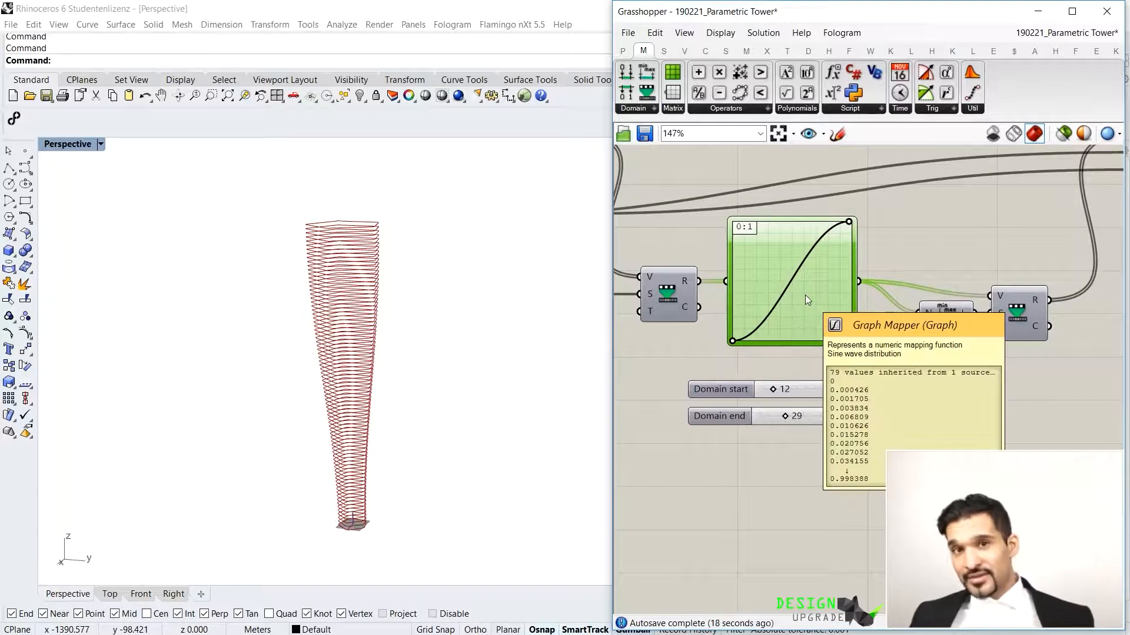
{"action": "scroll", "coordinate": [804, 294], "scroll_direction": "down", "scroll_amount": 2}
{"action": "scroll", "coordinate": [842, 313], "scroll_direction": "up", "scroll_amount": 2}
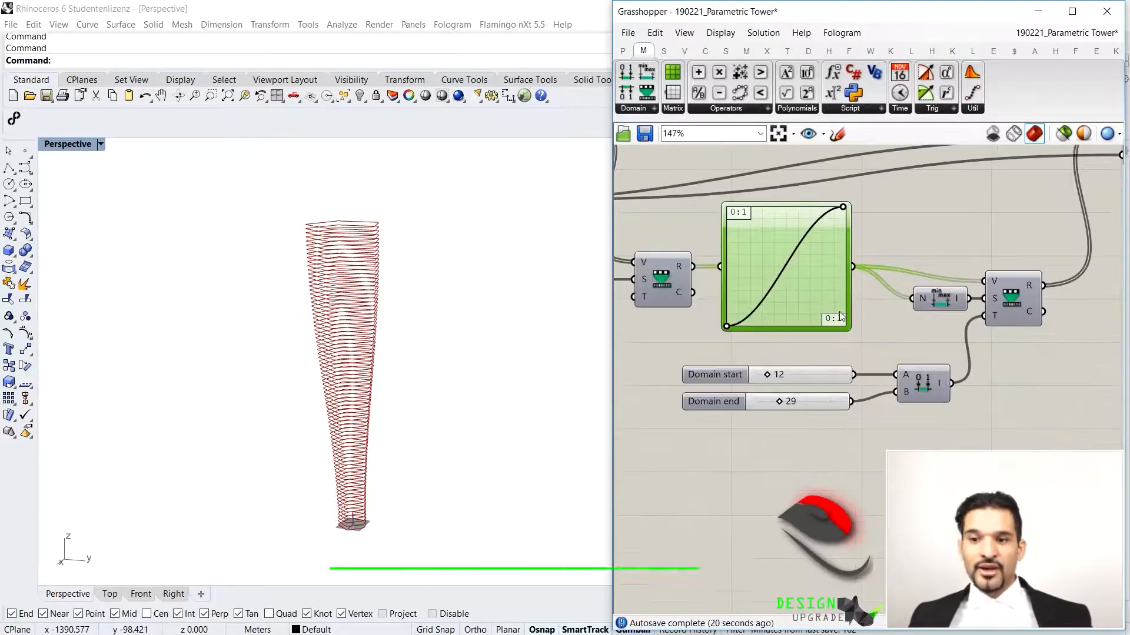
{"action": "right_click", "coordinate": [820, 277]}
{"action": "right_click", "coordinate": [816, 258]}
{"action": "mouse_move", "coordinate": [871, 428]}
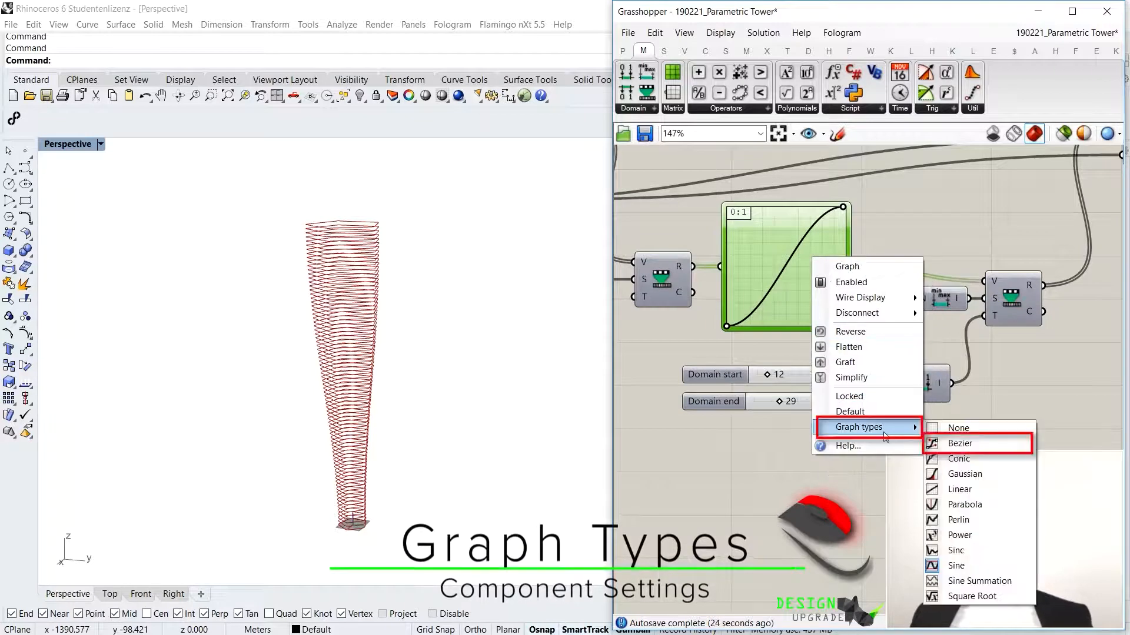
{"action": "left_click", "coordinate": [950, 444]}
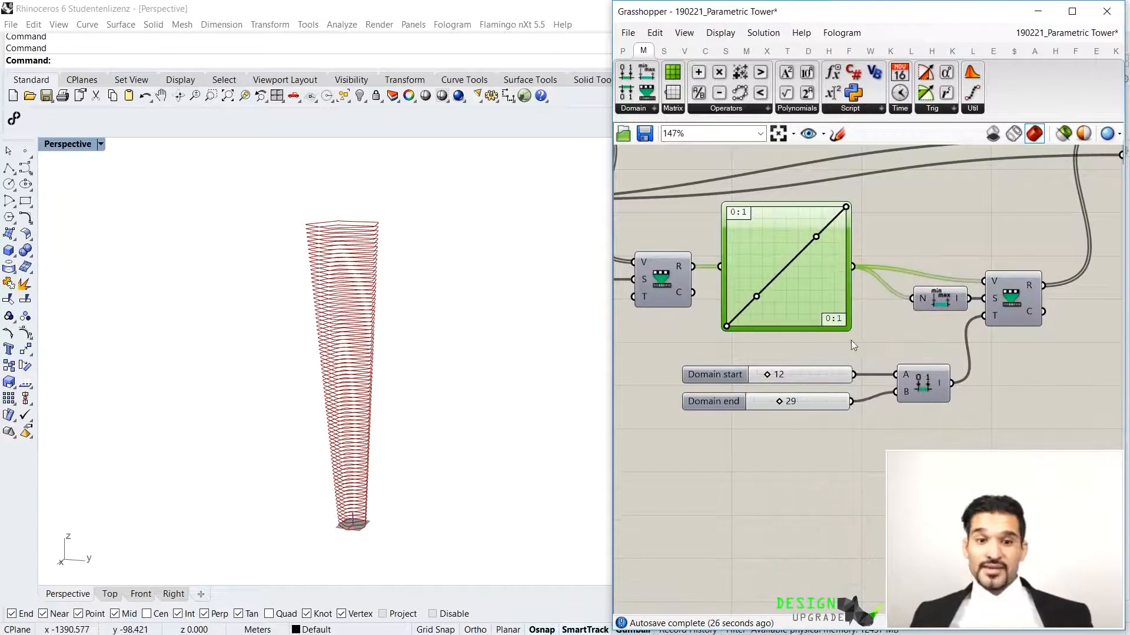
Try a steep S-shaped Bezier profile by pulling the two tangent handles to opposite corners of the graph and inspect the tower
{"action": "left_click_drag", "start_coordinate": [780, 321], "coordinate": [840, 329]}
{"action": "left_click_drag", "start_coordinate": [805, 211], "coordinate": [710, 193]}
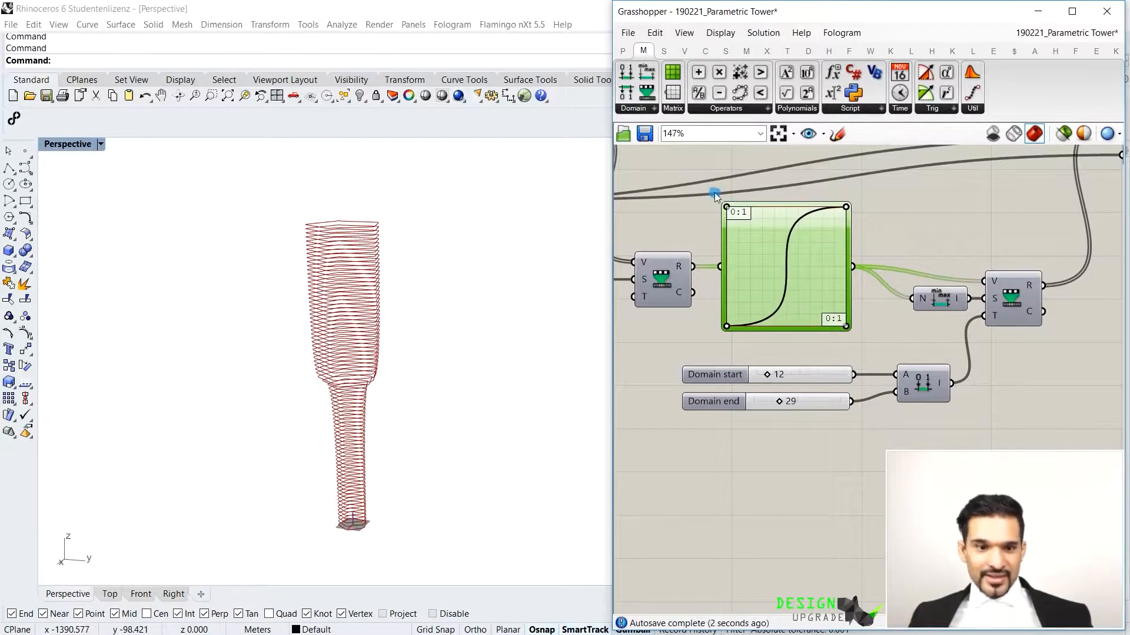
{"action": "right_click_drag", "start_coordinate": [479, 366], "coordinate": [463, 324]}
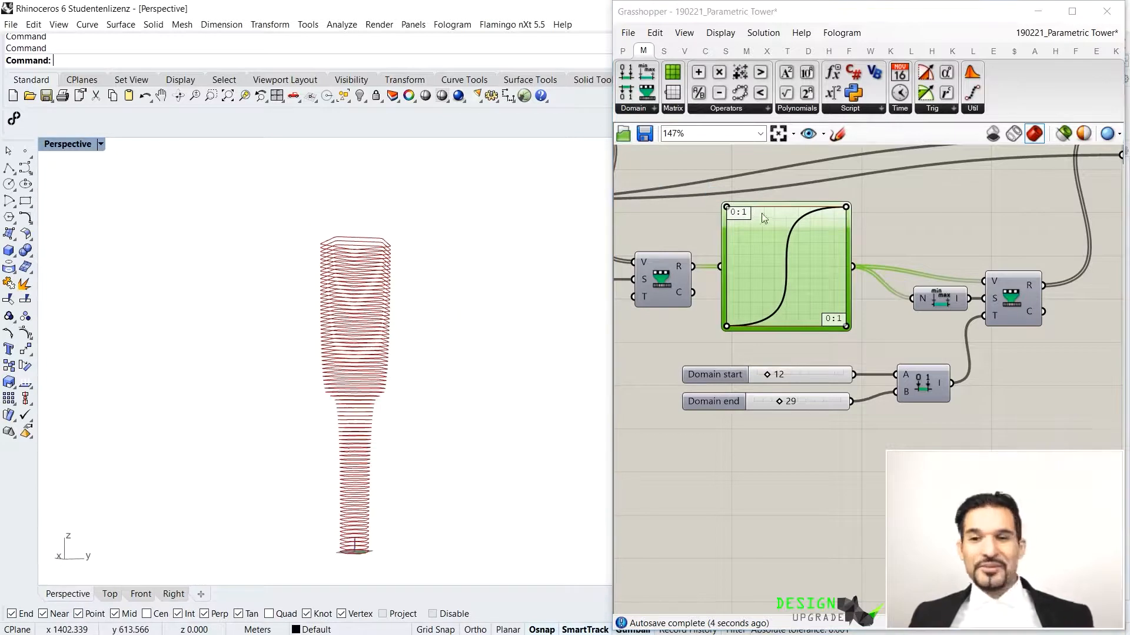
Reshape the Bezier into an asymmetric bulge by repositioning both tangent handles, lowering the end point and raising the start point
{"action": "scroll", "coordinate": [761, 219], "scroll_direction": "up", "scroll_amount": 2}
{"action": "left_click_drag", "start_coordinate": [714, 206], "coordinate": [757, 246]}
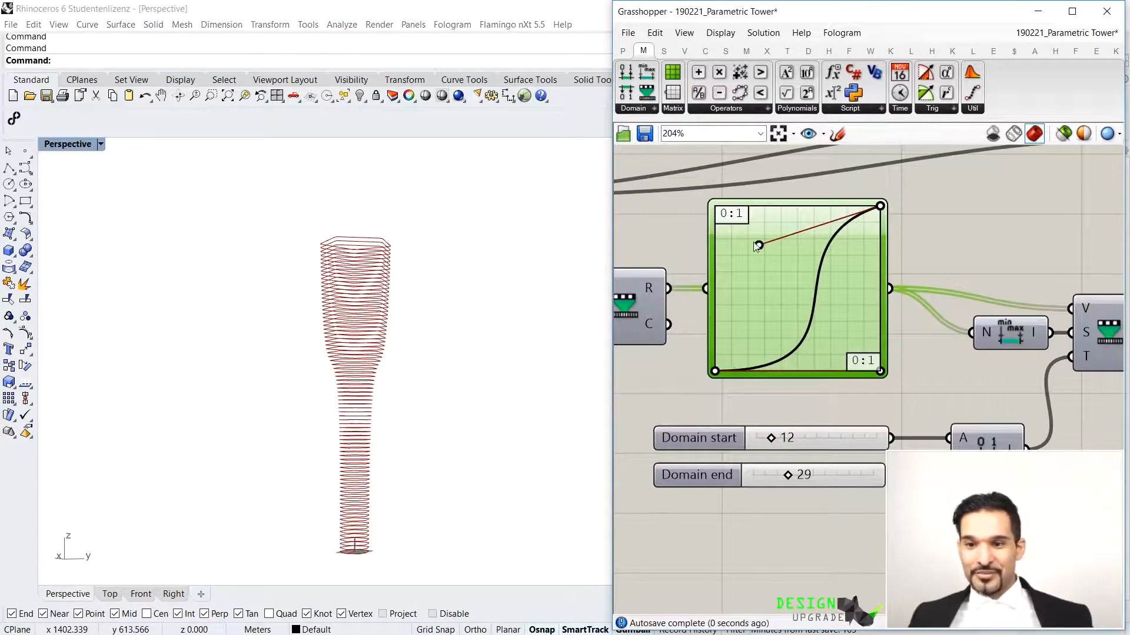
{"action": "left_click_drag", "start_coordinate": [823, 282], "coordinate": [822, 282]}
{"action": "left_click_drag", "start_coordinate": [881, 373], "coordinate": [764, 277]}
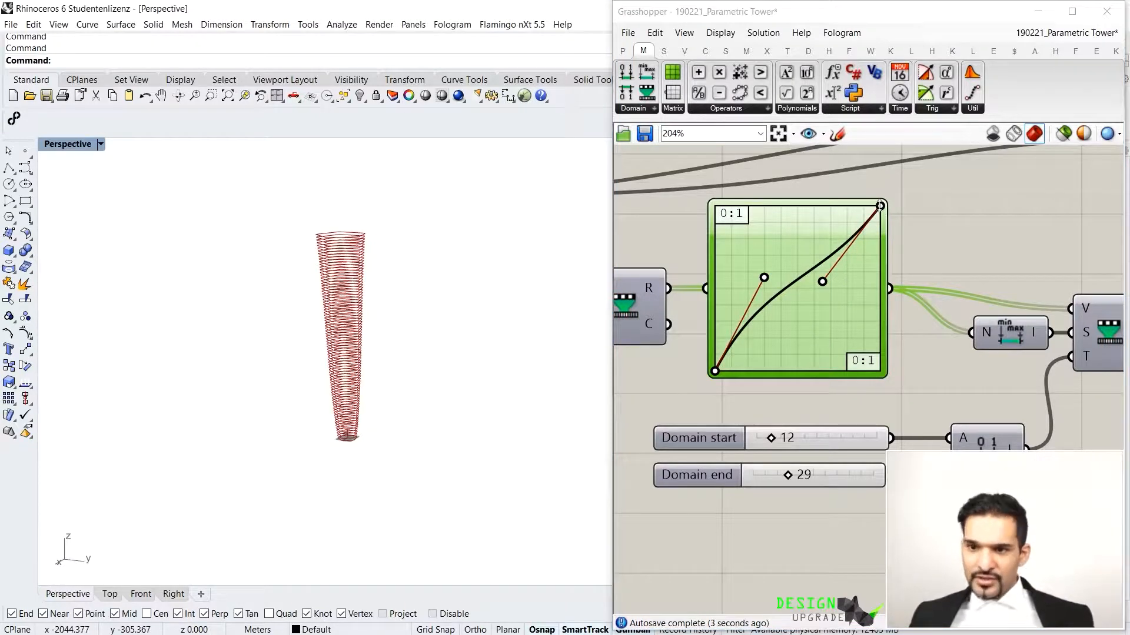
{"action": "left_click_drag", "start_coordinate": [880, 207], "coordinate": [848, 321]}
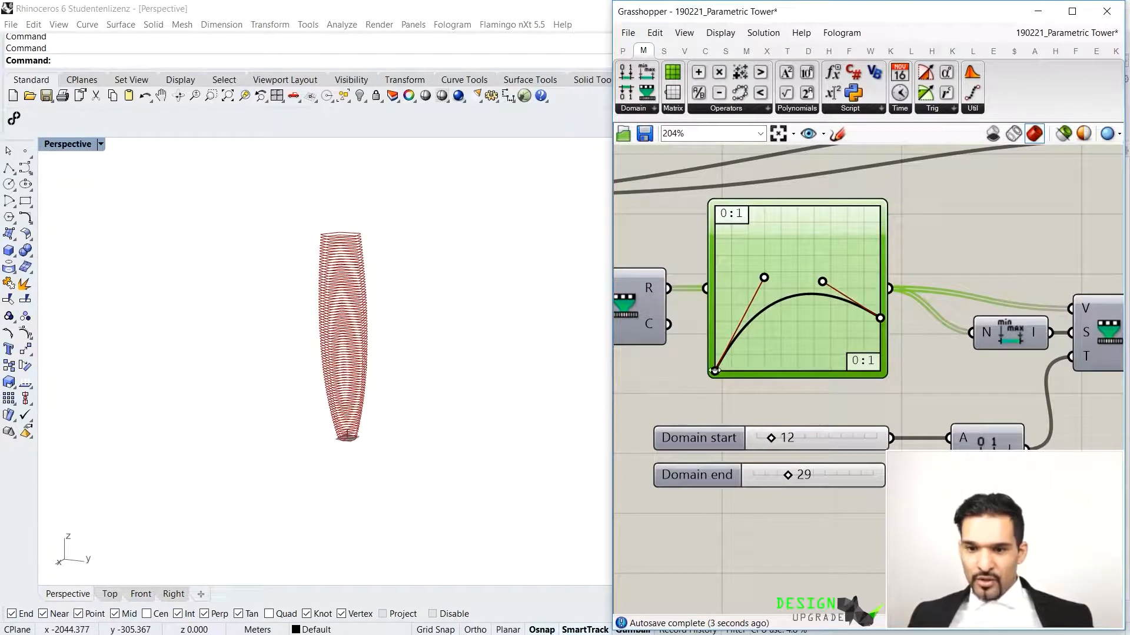
{"action": "left_click_drag", "start_coordinate": [716, 368], "coordinate": [715, 335]}
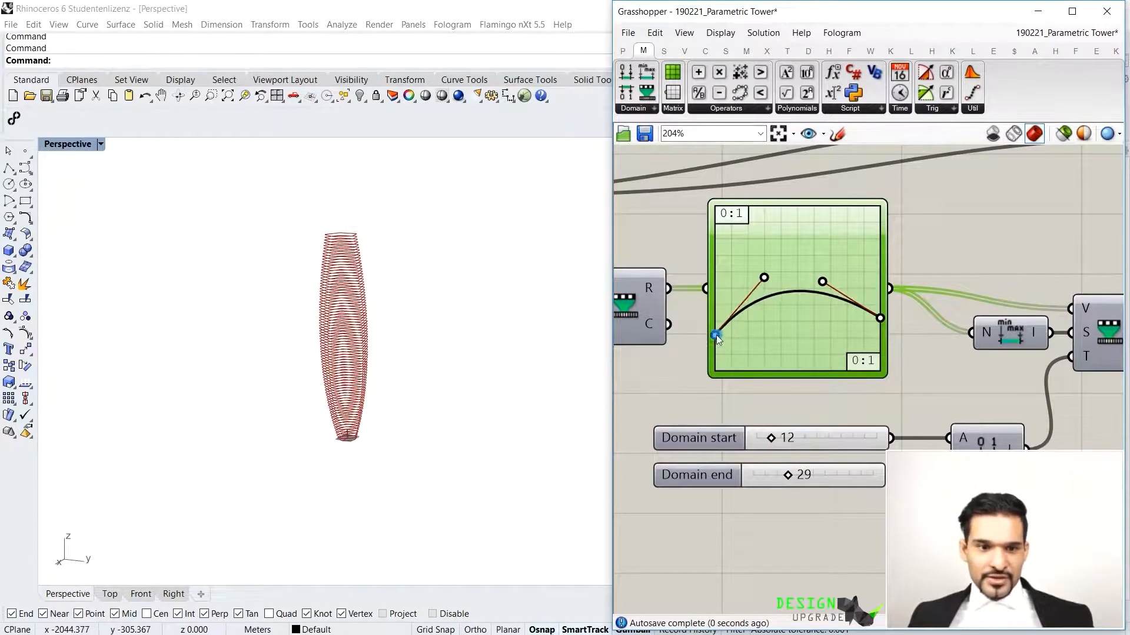
{"action": "left_click_drag", "start_coordinate": [795, 263], "coordinate": [820, 221]}
{"action": "scroll", "coordinate": [308, 267], "scroll_direction": "up", "scroll_amount": 6}
{"action": "right_click_drag", "start_coordinate": [308, 267], "coordinate": [409, 313]}
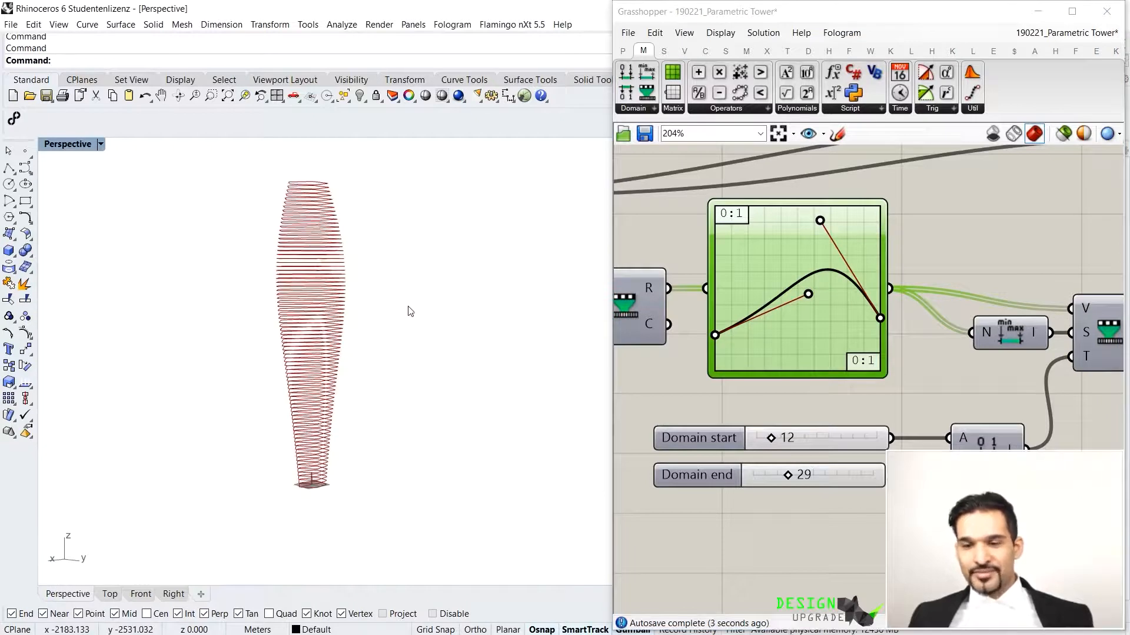
{"action": "scroll", "coordinate": [816, 319], "scroll_direction": "down", "scroll_amount": 4}
{"action": "right_click_drag", "start_coordinate": [305, 293], "coordinate": [369, 331]}
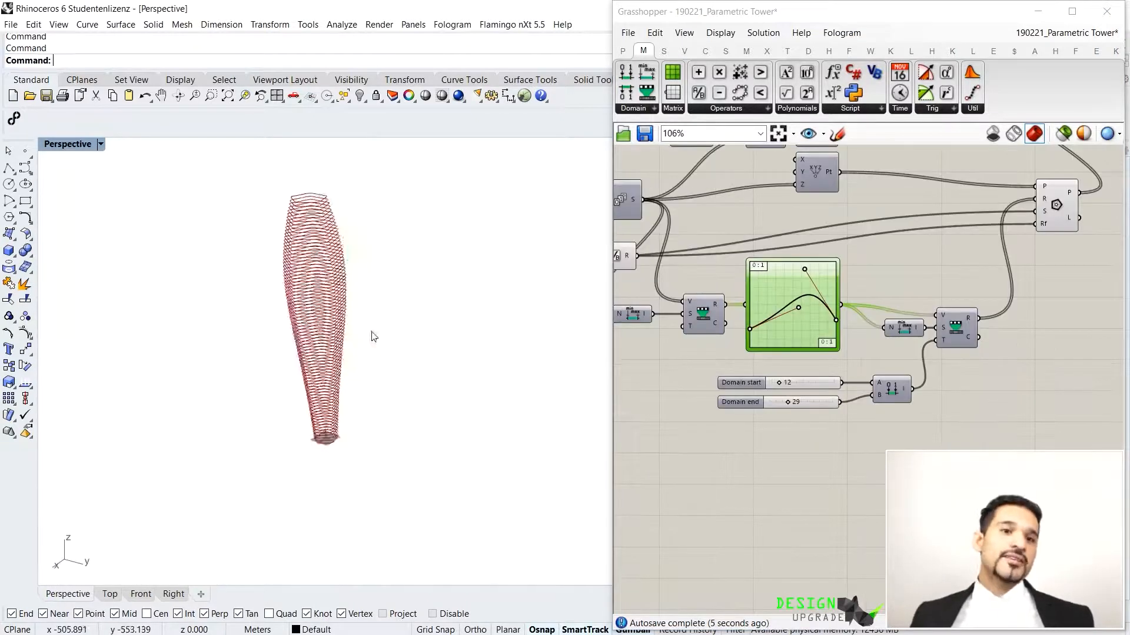
Duplicate the Bezier Graph Mapper with its input wire and place the copy below the two domain sliders
{"action": "scroll", "coordinate": [764, 256], "scroll_direction": "down", "scroll_amount": 3}
{"action": "scroll", "coordinate": [857, 300], "scroll_direction": "up", "scroll_amount": 2}
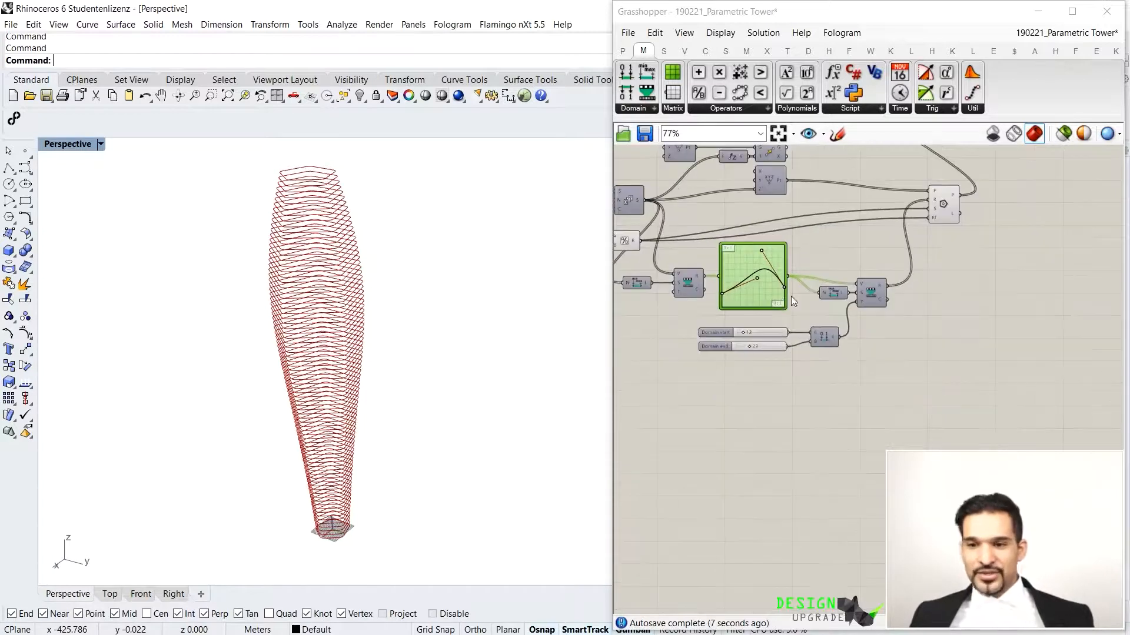
{"action": "mouse_move", "coordinate": [752, 294]}
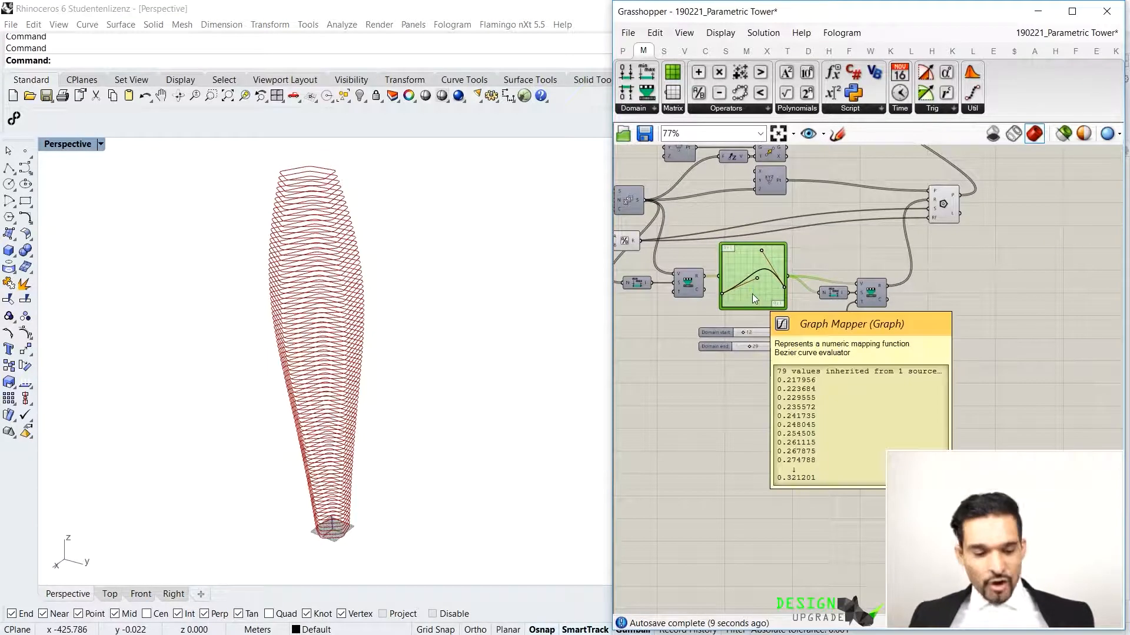
{"action": "left_click_drag", "start_coordinate": [754, 295], "coordinate": [753, 423], "text": "alt"}
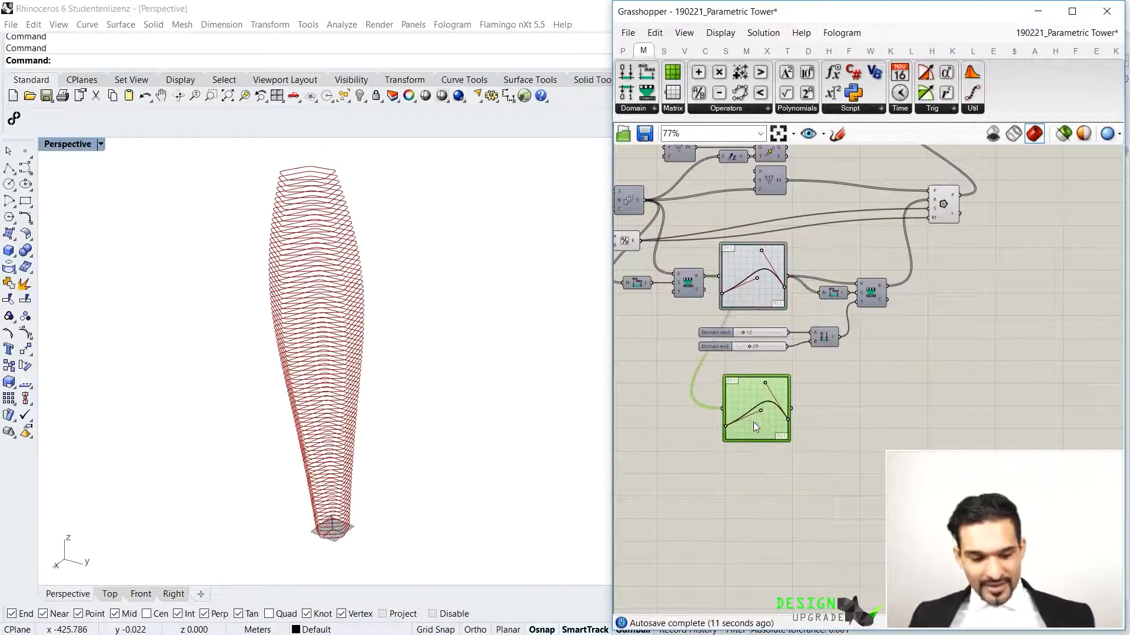
Try the Sinc graph type on the copied Graph Mapper and set it to Sine
{"action": "scroll", "coordinate": [755, 436], "scroll_direction": "up", "scroll_amount": 2}
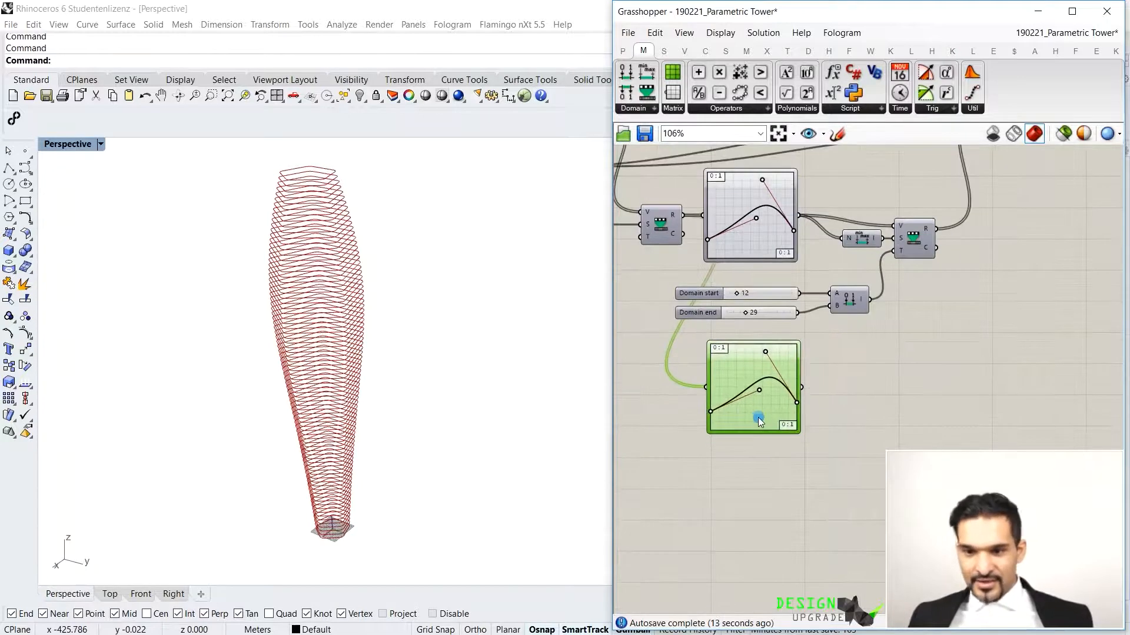
{"action": "scroll", "coordinate": [758, 417], "scroll_direction": "up", "scroll_amount": 1}
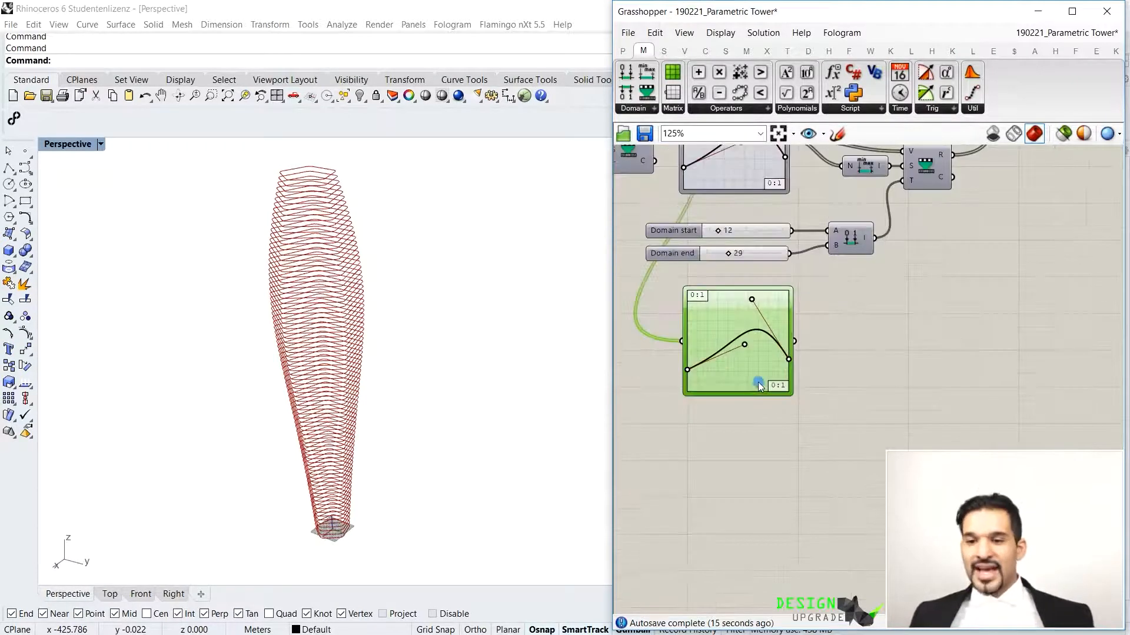
{"action": "right_click", "coordinate": [757, 383]}
{"action": "mouse_move", "coordinate": [816, 551]}
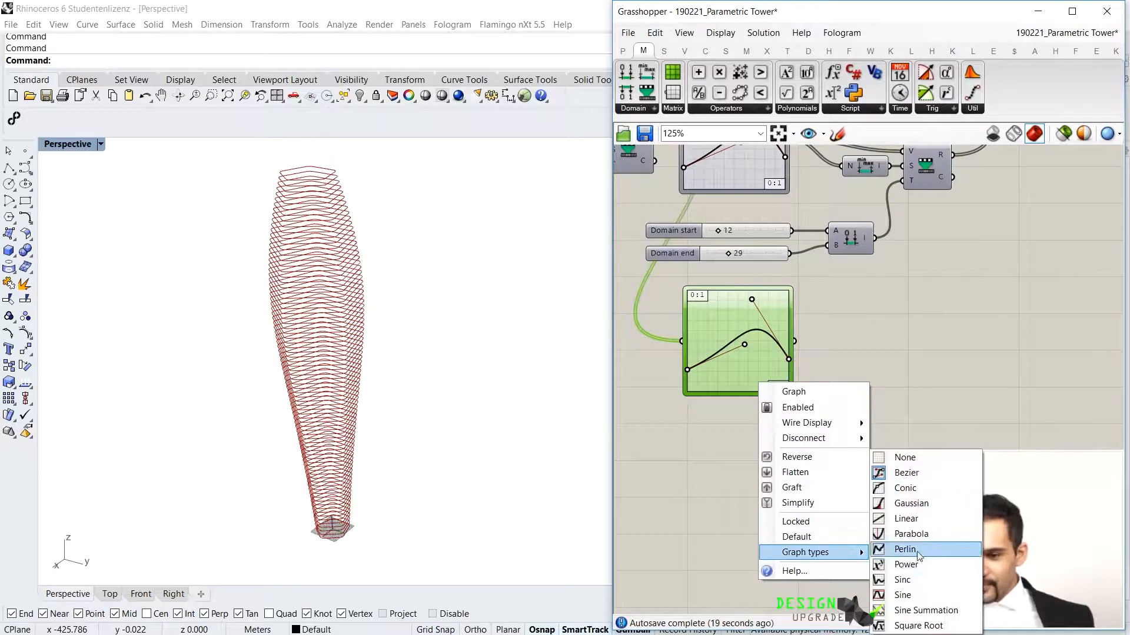
{"action": "left_click", "coordinate": [904, 579]}
{"action": "right_click", "coordinate": [759, 333]}
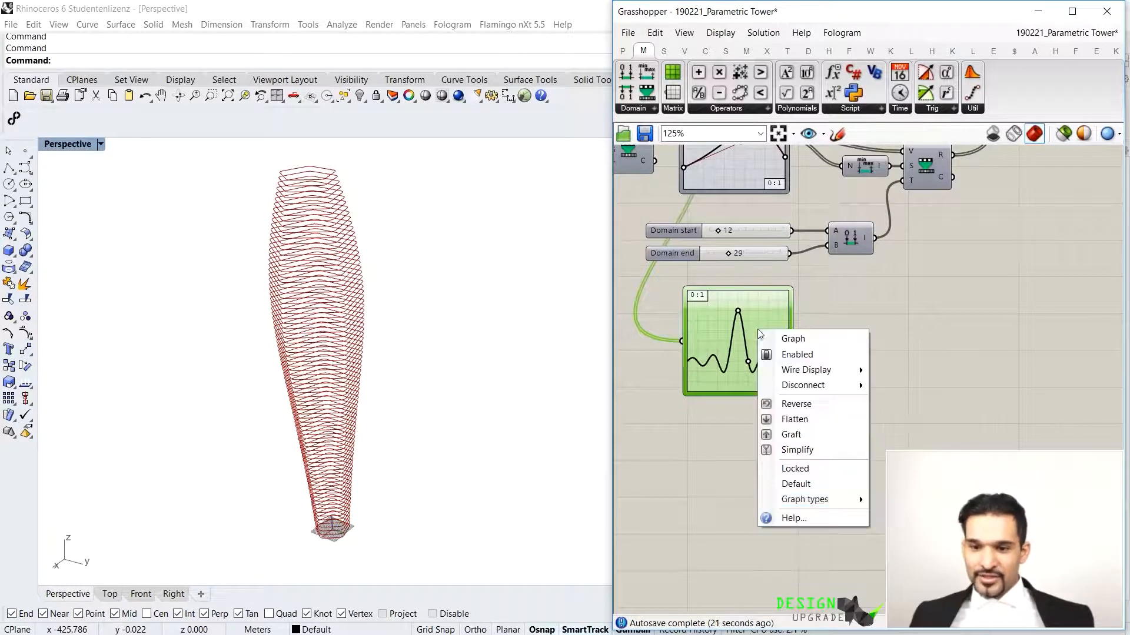
{"action": "mouse_move", "coordinate": [859, 496]}
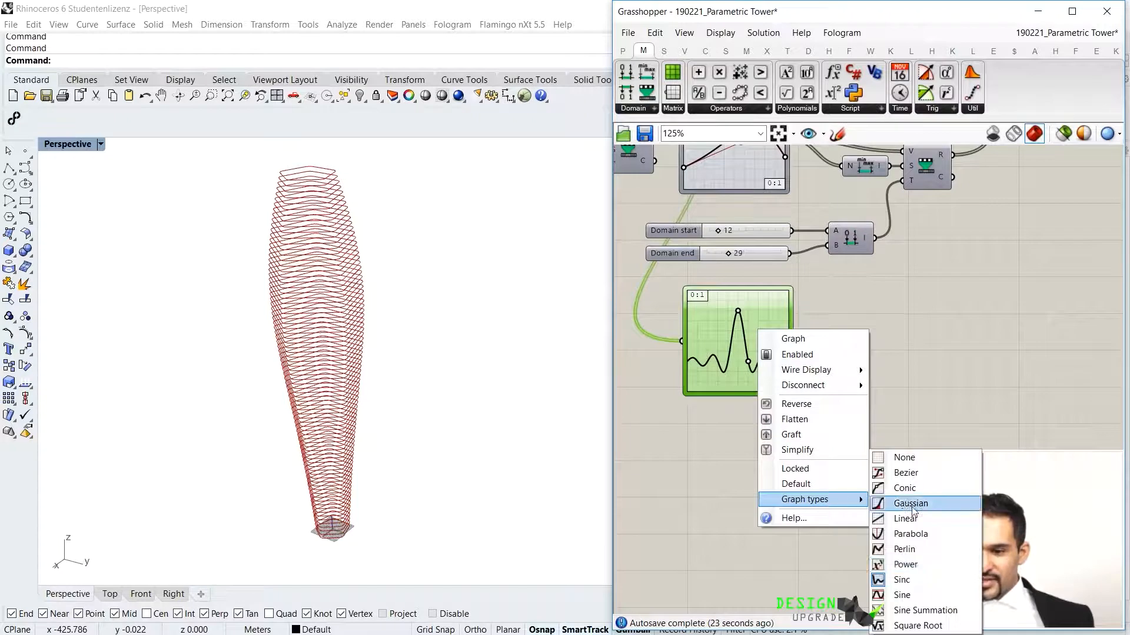
{"action": "left_click", "coordinate": [903, 595]}
Move the Bounds, Construct Domain and second Remap Numbers components away from the Graph Mappers to make room on the wires
{"action": "scroll", "coordinate": [765, 376], "scroll_direction": "down", "scroll_amount": 3}
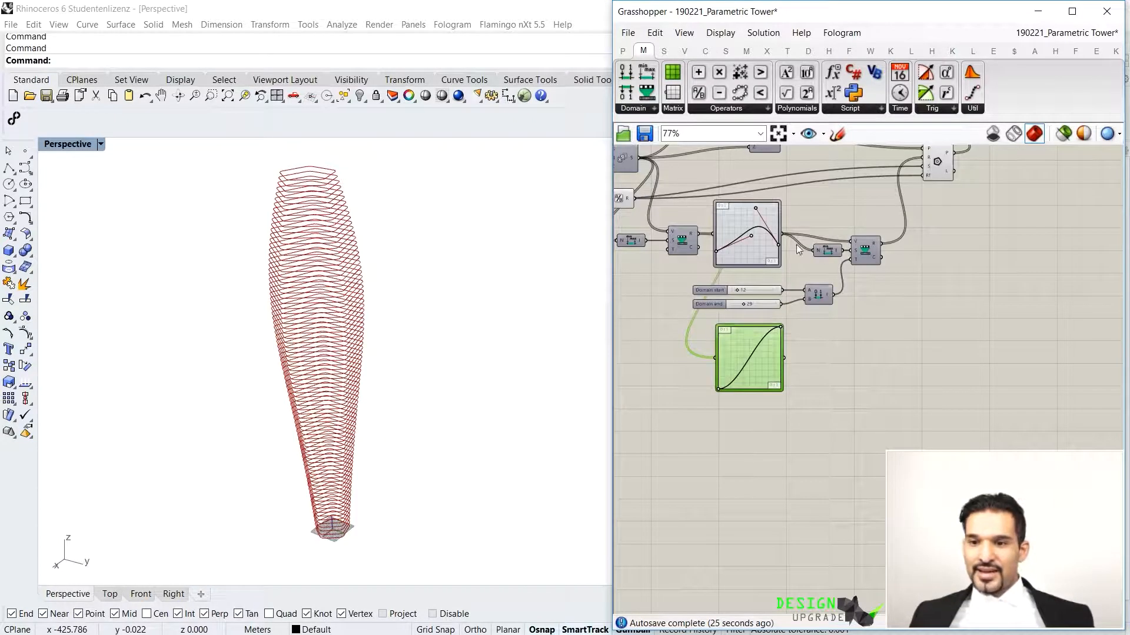
{"action": "left_click_drag", "start_coordinate": [898, 214], "coordinate": [832, 320]}
{"action": "left_click_drag", "start_coordinate": [865, 250], "coordinate": [910, 246]}
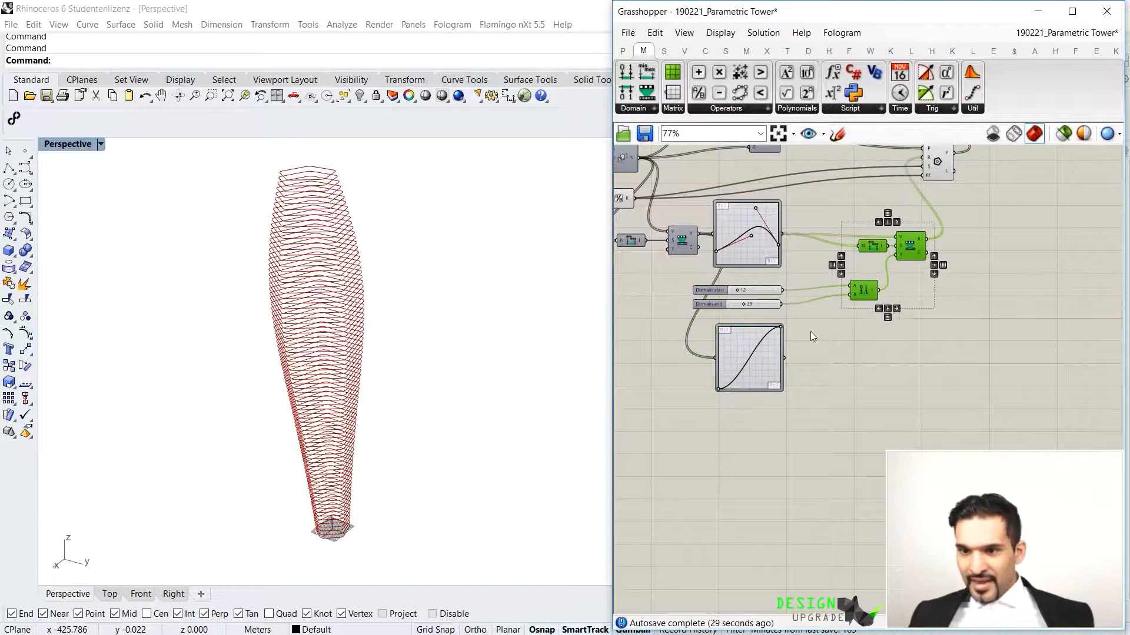
{"action": "scroll", "coordinate": [812, 336], "scroll_direction": "up", "scroll_amount": 1}
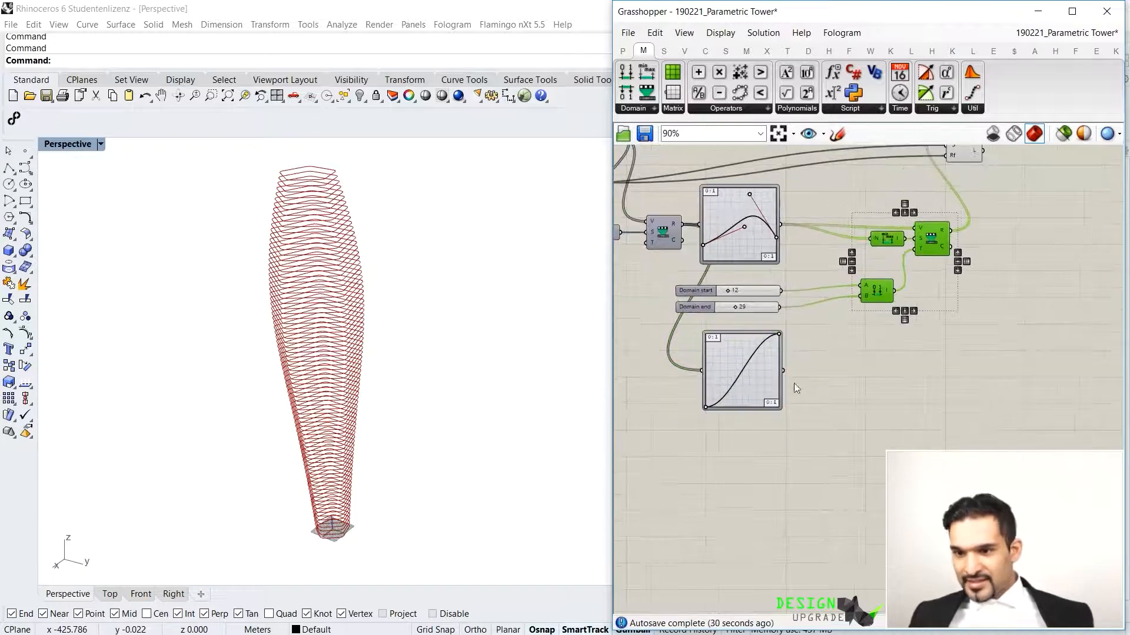
{"action": "left_click", "coordinate": [788, 231]}
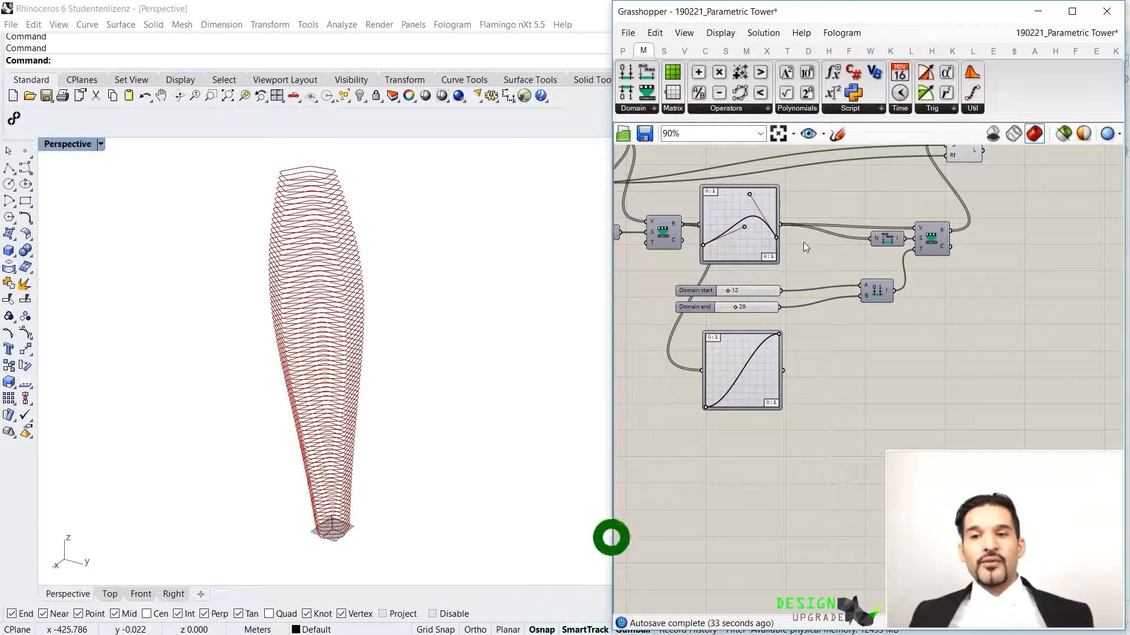
Insert a relay on each of the two wires from the Bezier Graph Mapper to Bounds and Remap Numbers, and place them one above the other
{"action": "scroll", "coordinate": [795, 232], "scroll_direction": "up", "scroll_amount": 2}
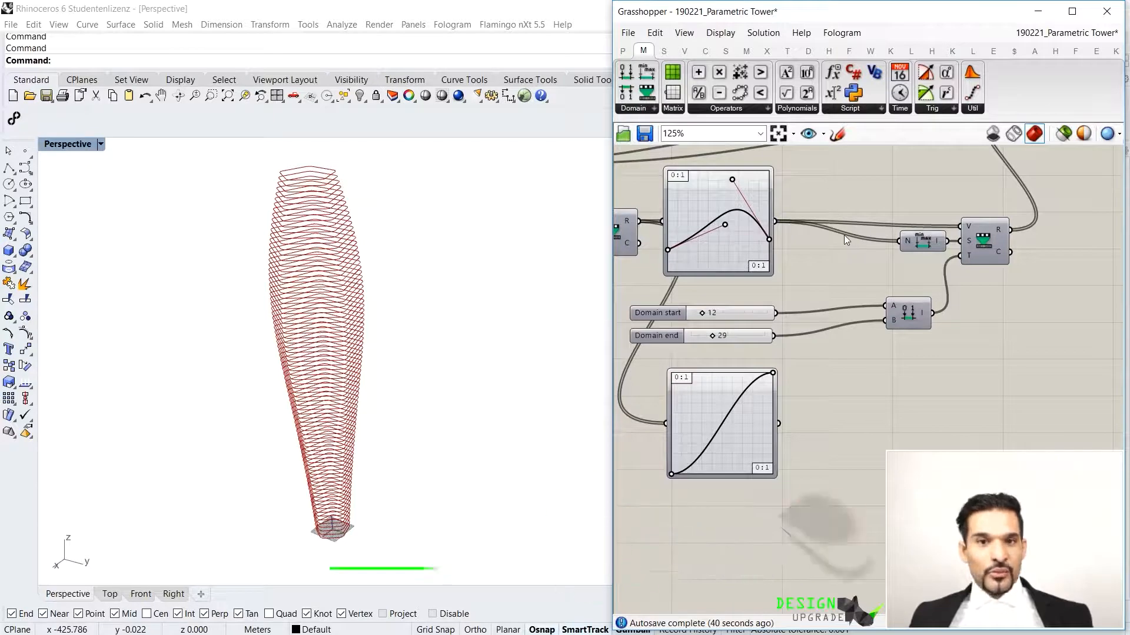
{"action": "scroll", "coordinate": [818, 231], "scroll_direction": "up", "scroll_amount": 1}
{"action": "double_click", "coordinate": [790, 220]}
{"action": "left_click_drag", "start_coordinate": [790, 220], "coordinate": [852, 218]}
{"action": "double_click", "coordinate": [847, 221]}
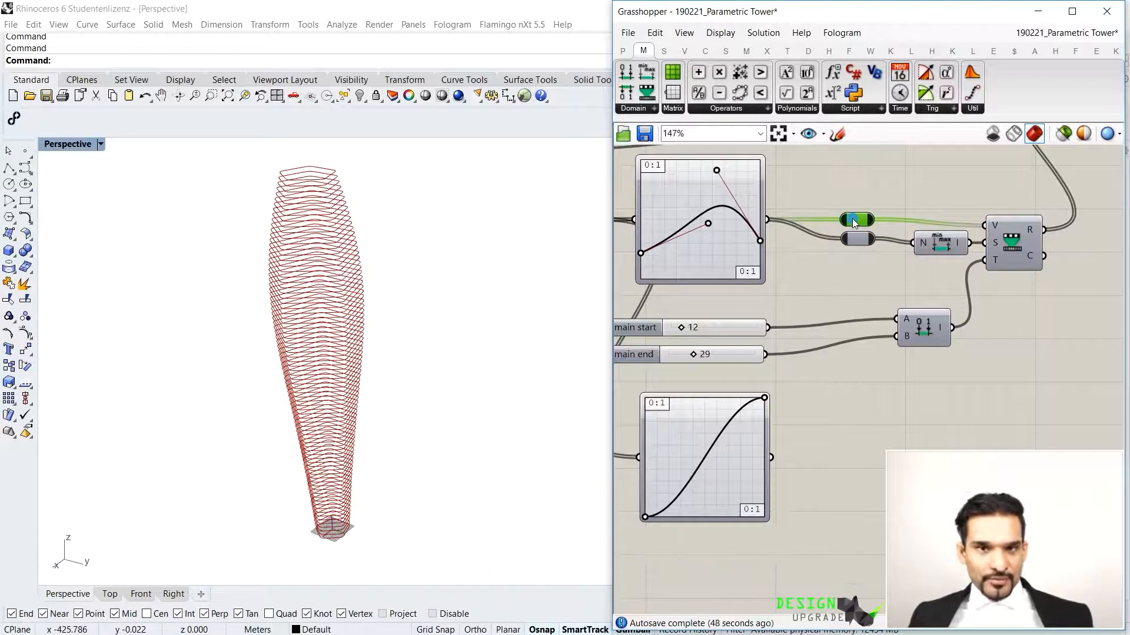
Replace the source of both relays with the sine Graph Mapper's output and inspect the tower
{"action": "left_click_drag", "start_coordinate": [772, 458], "coordinate": [841, 220]}
{"action": "left_click_drag", "start_coordinate": [773, 459], "coordinate": [841, 238]}
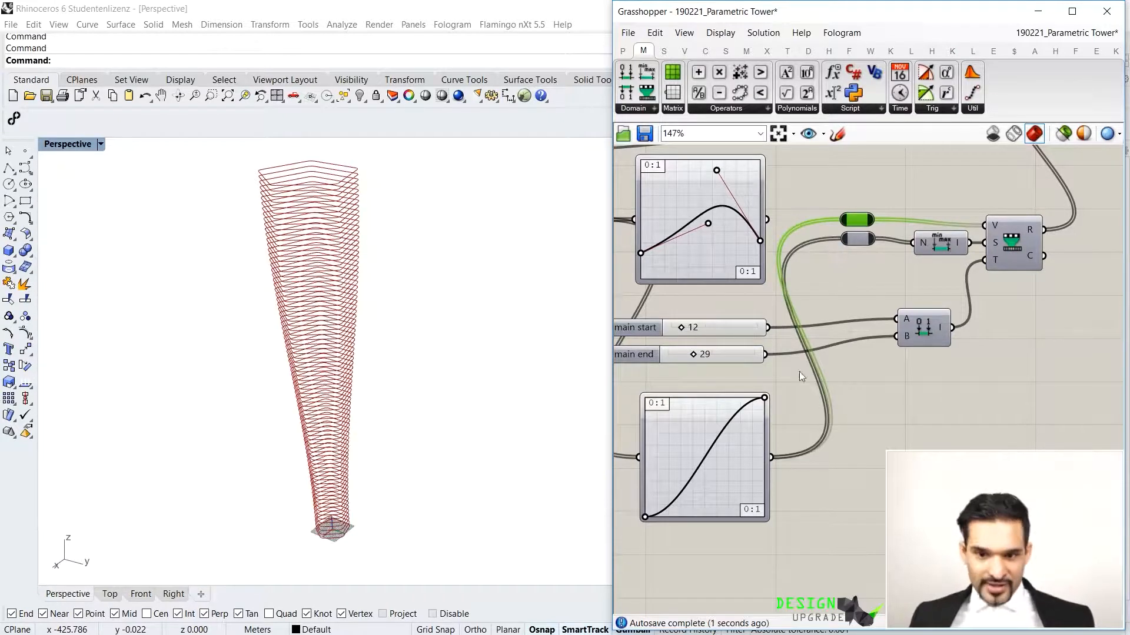
{"action": "scroll", "coordinate": [817, 269], "scroll_direction": "down", "scroll_amount": 3}
{"action": "scroll", "coordinate": [418, 383], "scroll_direction": "up", "scroll_amount": 5}
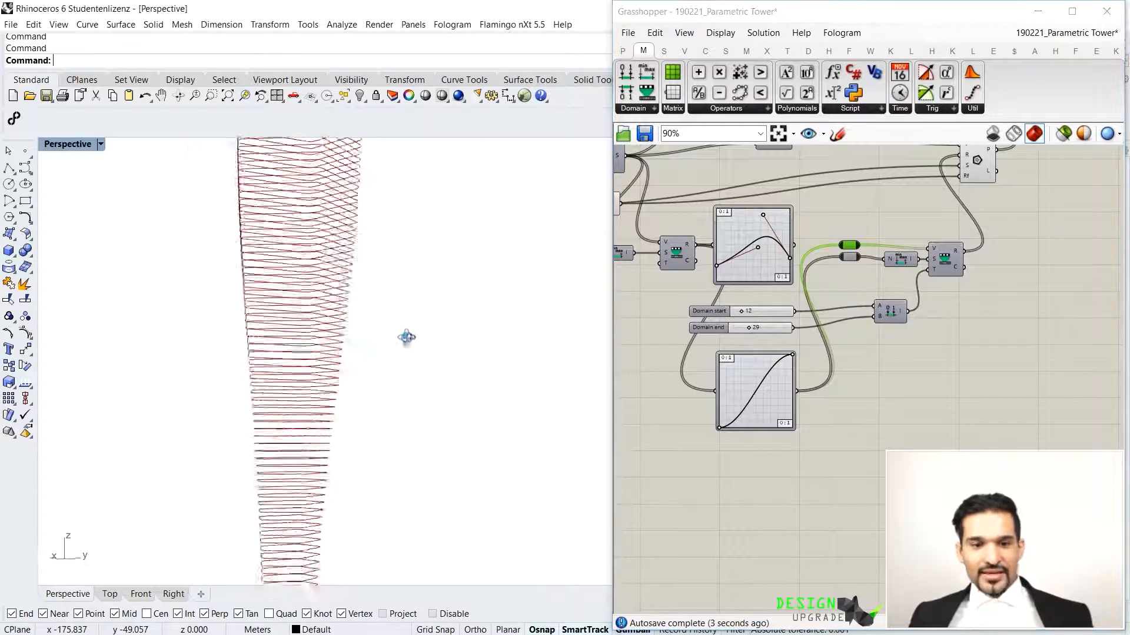
Move the polygon, second Remap Numbers, Bounds and Construct Domain components farther away from the two relays to make room
{"action": "scroll", "coordinate": [852, 250], "scroll_direction": "up", "scroll_amount": 2}
{"action": "scroll", "coordinate": [825, 289], "scroll_direction": "down", "scroll_amount": 3}
{"action": "right_click_drag", "start_coordinate": [974, 288], "coordinate": [807, 288]}
{"action": "scroll", "coordinate": [807, 287], "scroll_direction": "down", "scroll_amount": 3}
{"action": "left_click_drag", "start_coordinate": [900, 174], "coordinate": [789, 354]}
{"action": "left_click_drag", "start_coordinate": [842, 270], "coordinate": [1078, 270]}
{"action": "scroll", "coordinate": [711, 319], "scroll_direction": "up", "scroll_amount": 1}
{"action": "right_click_drag", "start_coordinate": [676, 320], "coordinate": [833, 329]}
{"action": "scroll", "coordinate": [833, 329], "scroll_direction": "up", "scroll_amount": 6}
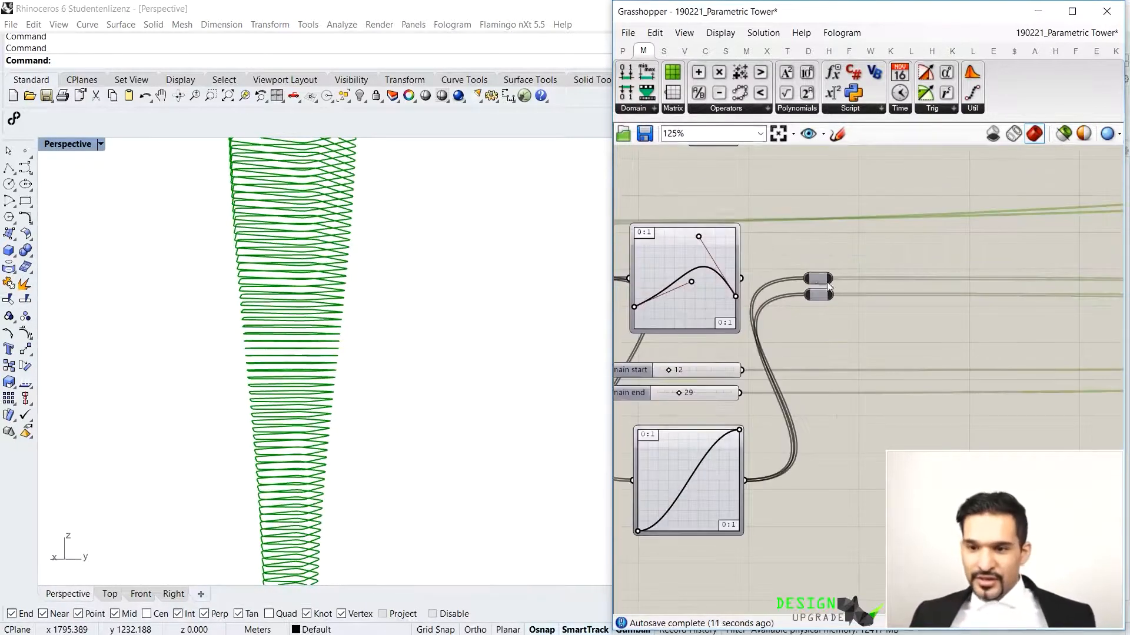
Replace the source of both relays with the Bezier Graph Mapper's output and inspect the whole tower
{"action": "left_click_drag", "start_coordinate": [832, 254], "coordinate": [836, 302]}
{"action": "left_click", "coordinate": [810, 277]}
{"action": "scroll", "coordinate": [710, 277], "scroll_direction": "up", "scroll_amount": 1}
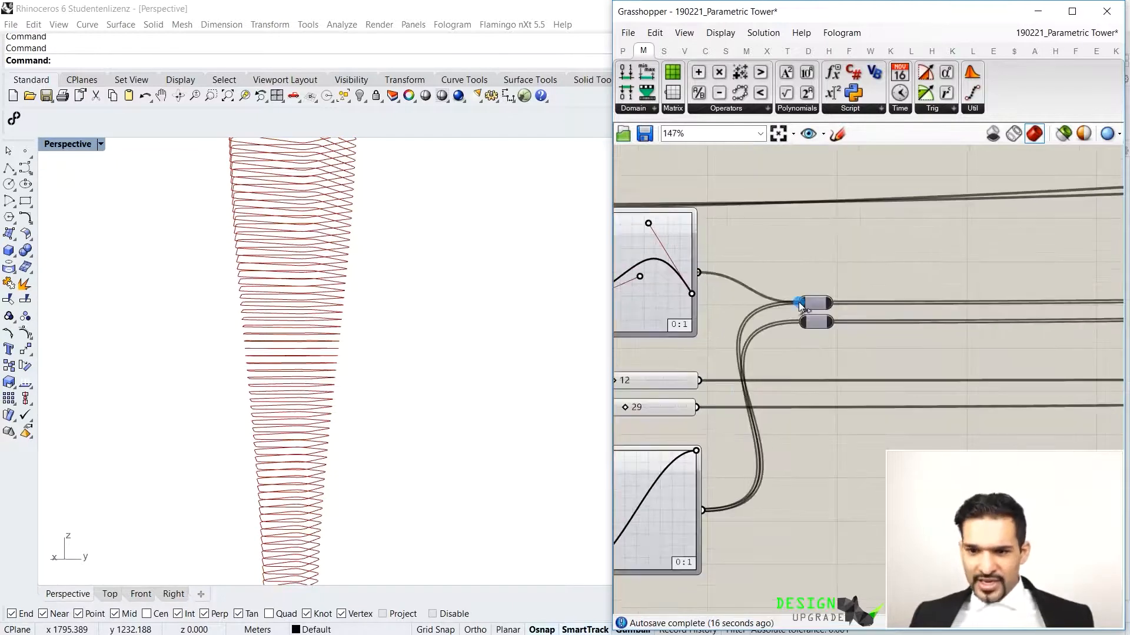
{"action": "left_click_drag", "start_coordinate": [698, 273], "coordinate": [800, 326]}
{"action": "scroll", "coordinate": [385, 412], "scroll_direction": "down", "scroll_amount": 7}
{"action": "right_click_drag", "start_coordinate": [377, 397], "coordinate": [379, 412]}
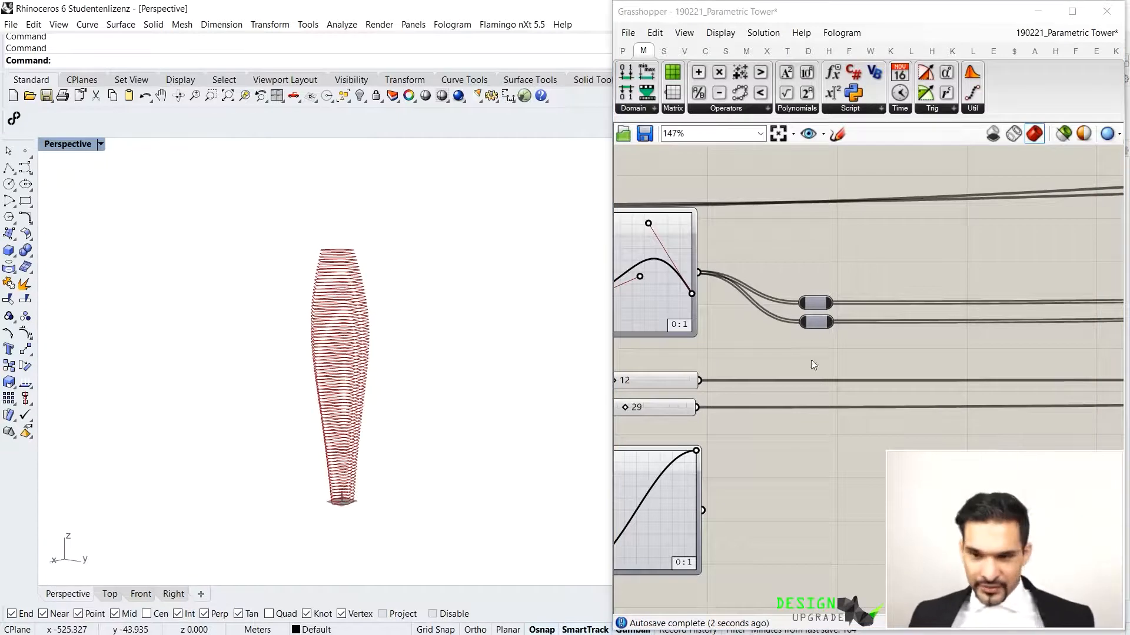
Move the polygon, second Remap Numbers, Bounds and Construct Domain components back close to the relays
{"action": "scroll", "coordinate": [783, 316], "scroll_direction": "down", "scroll_amount": 4}
{"action": "scroll", "coordinate": [795, 306], "scroll_direction": "down", "scroll_amount": 5}
{"action": "left_click_drag", "start_coordinate": [1044, 220], "coordinate": [945, 333]}
{"action": "left_click_drag", "start_coordinate": [1001, 288], "coordinate": [812, 289]}
Try out a relay on the wire from the Domain start slider to Construct Domain
{"action": "scroll", "coordinate": [753, 315], "scroll_direction": "up", "scroll_amount": 6}
{"action": "left_click", "coordinate": [746, 309]}
{"action": "scroll", "coordinate": [761, 305], "scroll_direction": "up", "scroll_amount": 3}
{"action": "double_click", "coordinate": [739, 372]}
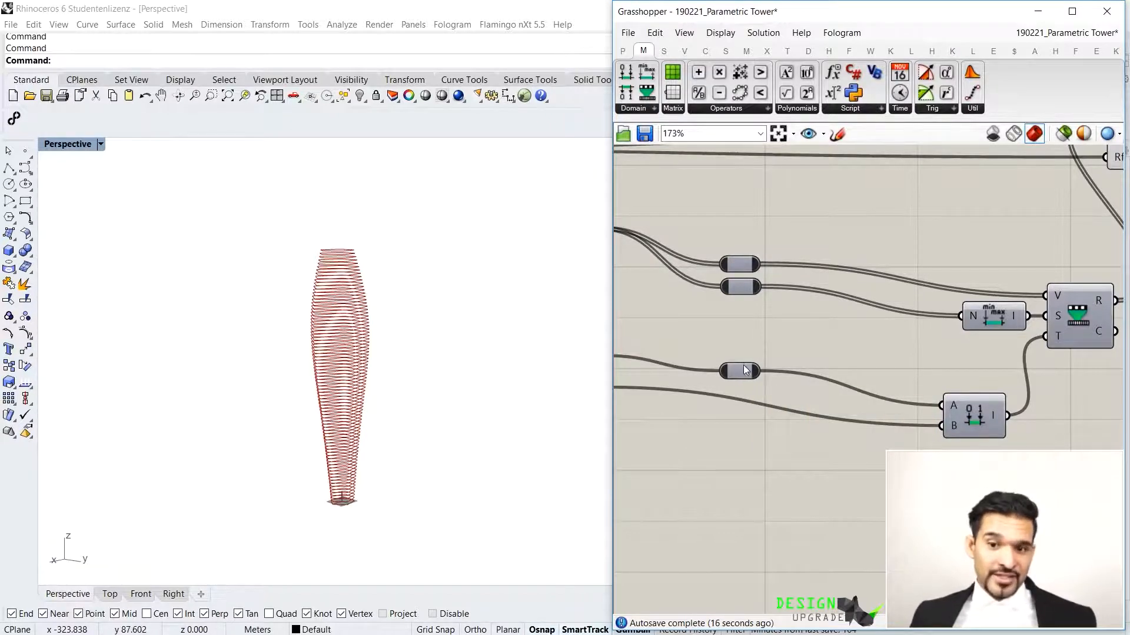
{"action": "mouse_move", "coordinate": [743, 373]}
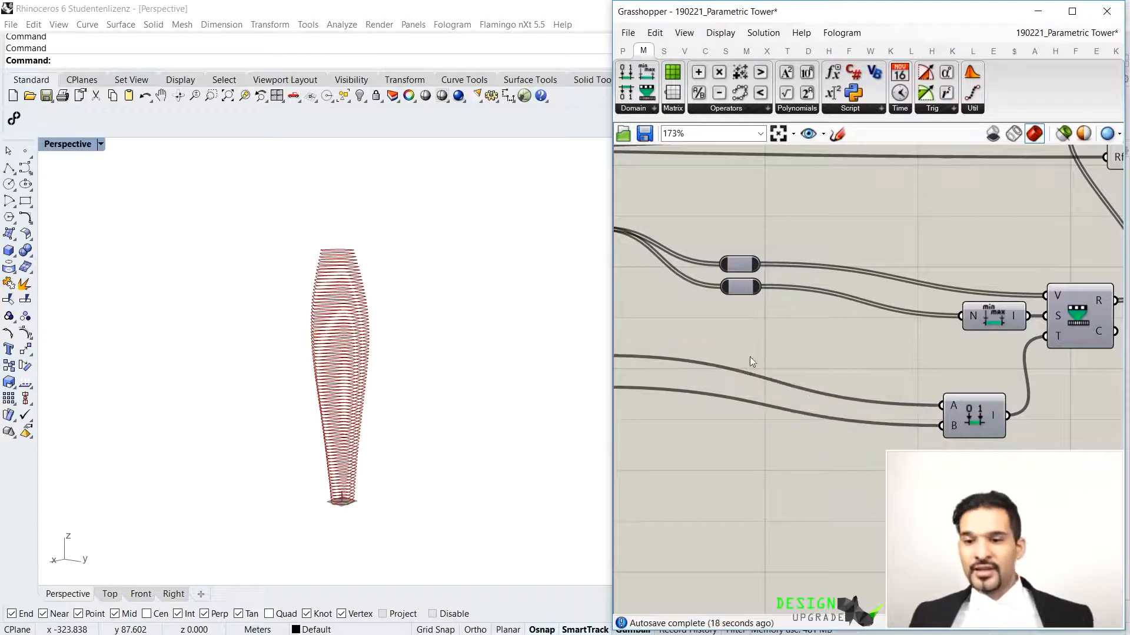
{"action": "scroll", "coordinate": [850, 330], "scroll_direction": "down", "scroll_amount": 3}
{"action": "scroll", "coordinate": [817, 300], "scroll_direction": "up", "scroll_amount": 2}
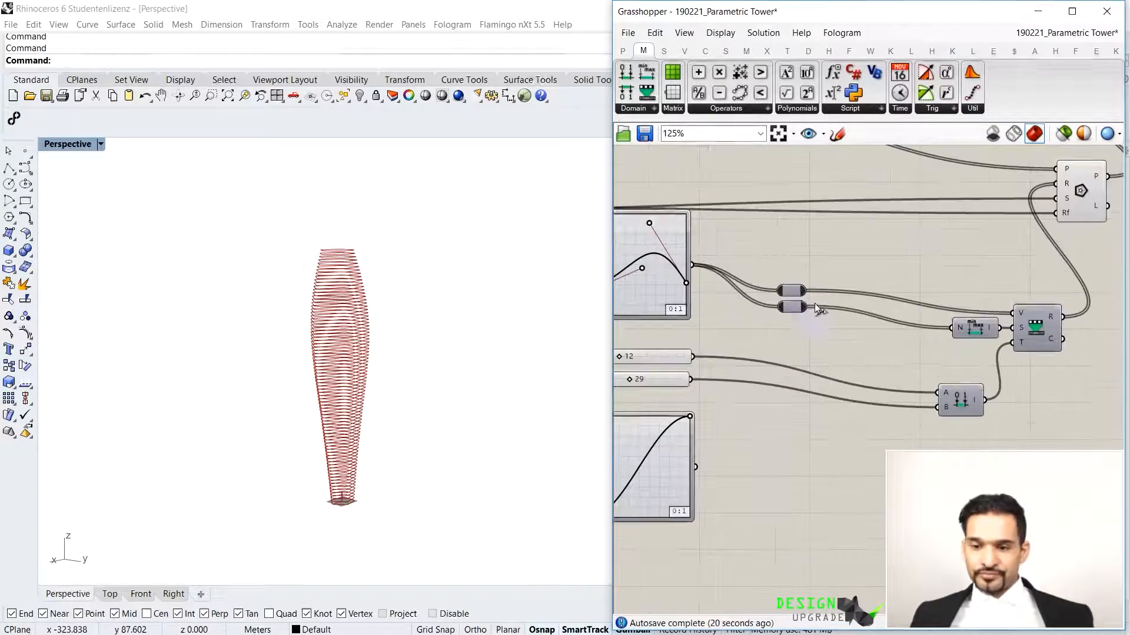
{"action": "right_click_drag", "start_coordinate": [406, 294], "coordinate": [406, 340]}
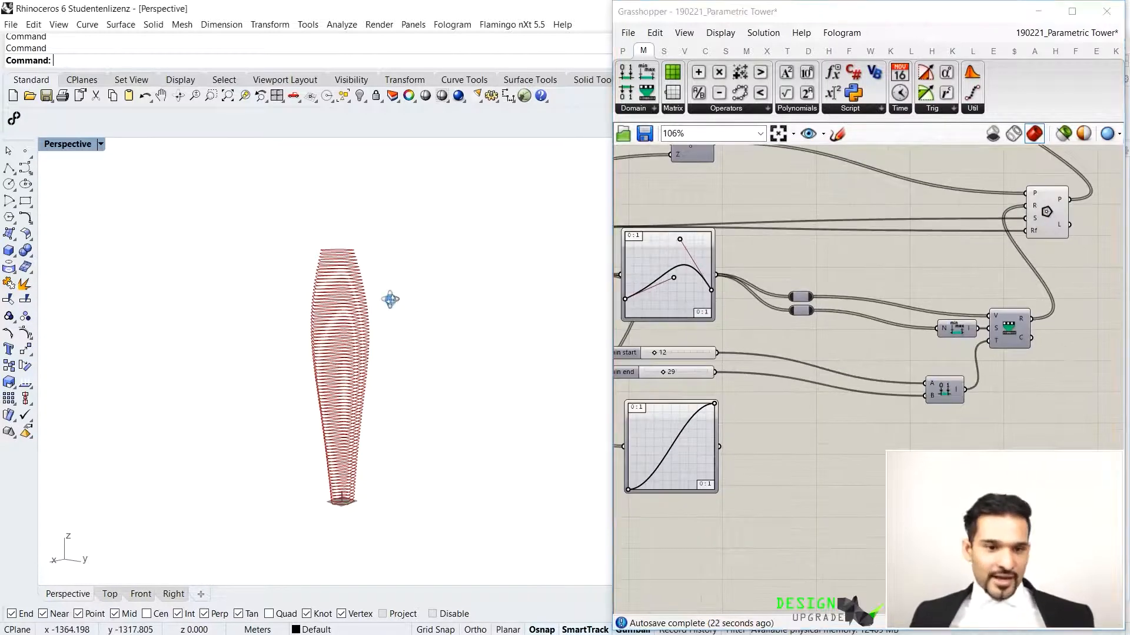
{"action": "scroll", "coordinate": [960, 336], "scroll_direction": "down", "scroll_amount": 3}
{"action": "right_click_drag", "start_coordinate": [1082, 276], "coordinate": [845, 310]}
{"action": "scroll", "coordinate": [759, 317], "scroll_direction": "up", "scroll_amount": 6}
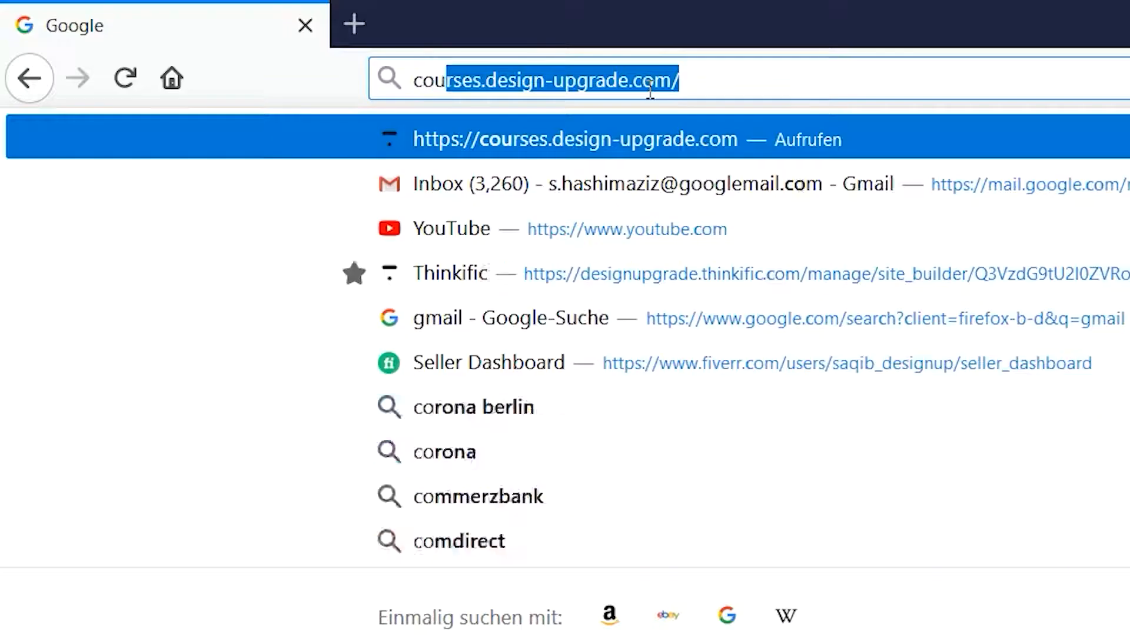
In the web browser, open courses.design-upgrade.com and look over the online courses offered
{"action": "type", "text": "rses.design-upgrade.com/"}
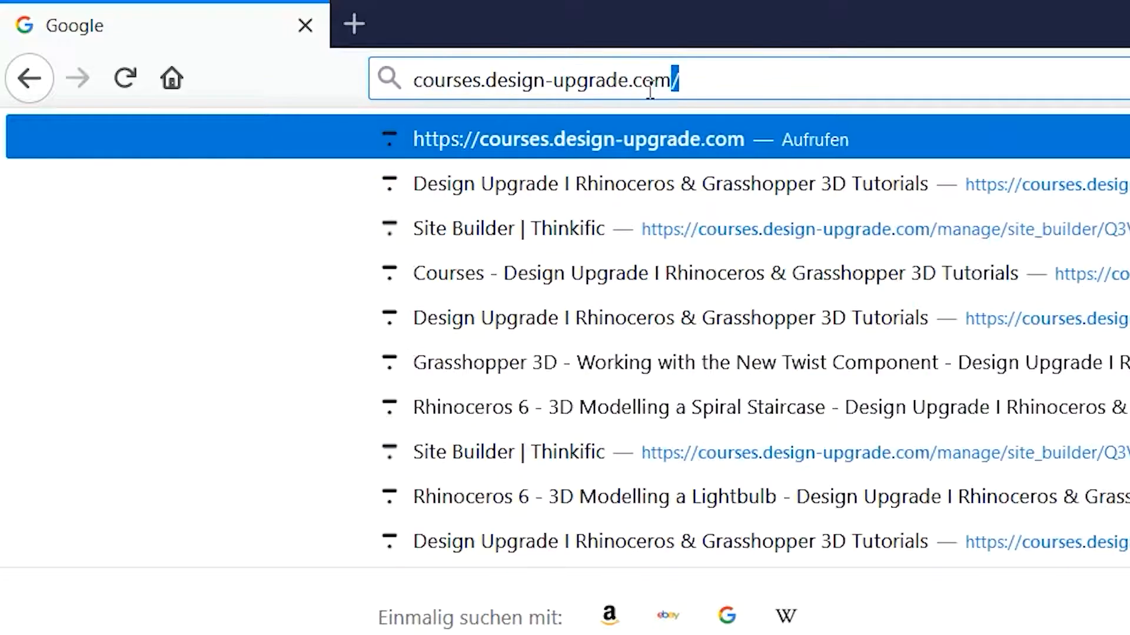
{"action": "key", "text": "Return"}
{"action": "scroll", "coordinate": [303, 352], "scroll_direction": "down", "scroll_amount": 6}
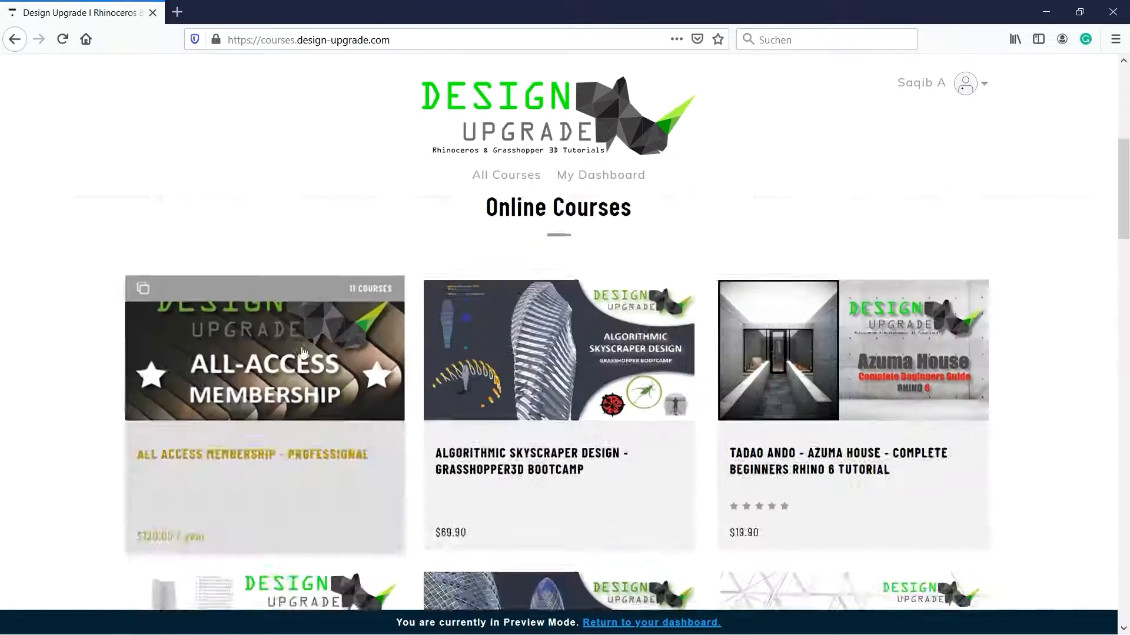
{"action": "scroll", "coordinate": [303, 352], "scroll_direction": "down", "scroll_amount": 10}
{"action": "scroll", "coordinate": [747, 457], "scroll_direction": "up", "scroll_amount": 12}
Open the All Access Membership - Professional bundle and look through its page
{"action": "left_click", "coordinate": [284, 440]}
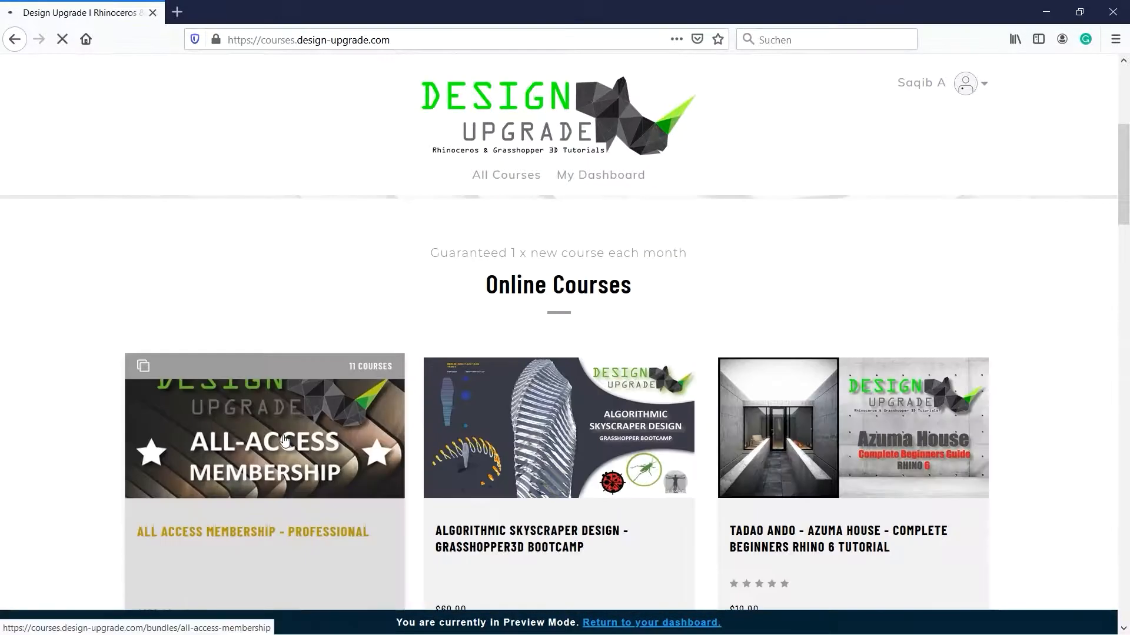
{"action": "scroll", "coordinate": [639, 338], "scroll_direction": "down", "scroll_amount": 15}
{"action": "scroll", "coordinate": [644, 342], "scroll_direction": "down", "scroll_amount": 4}
{"action": "scroll", "coordinate": [900, 379], "scroll_direction": "up", "scroll_amount": 5}
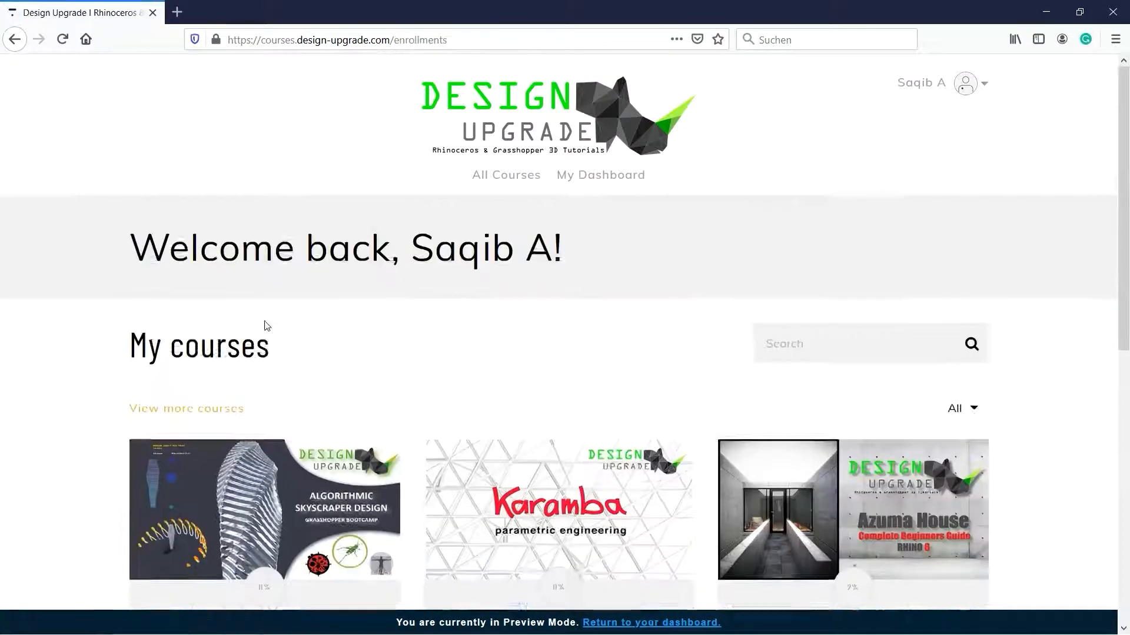
Open the Algorithmic Skyscraper Design - Grasshopper3D Bootcamp from the enrolled courses and play its Course Overview video
{"action": "scroll", "coordinate": [264, 328], "scroll_direction": "down", "scroll_amount": 4}
{"action": "left_click", "coordinate": [264, 328]}
{"action": "left_click", "coordinate": [702, 353]}
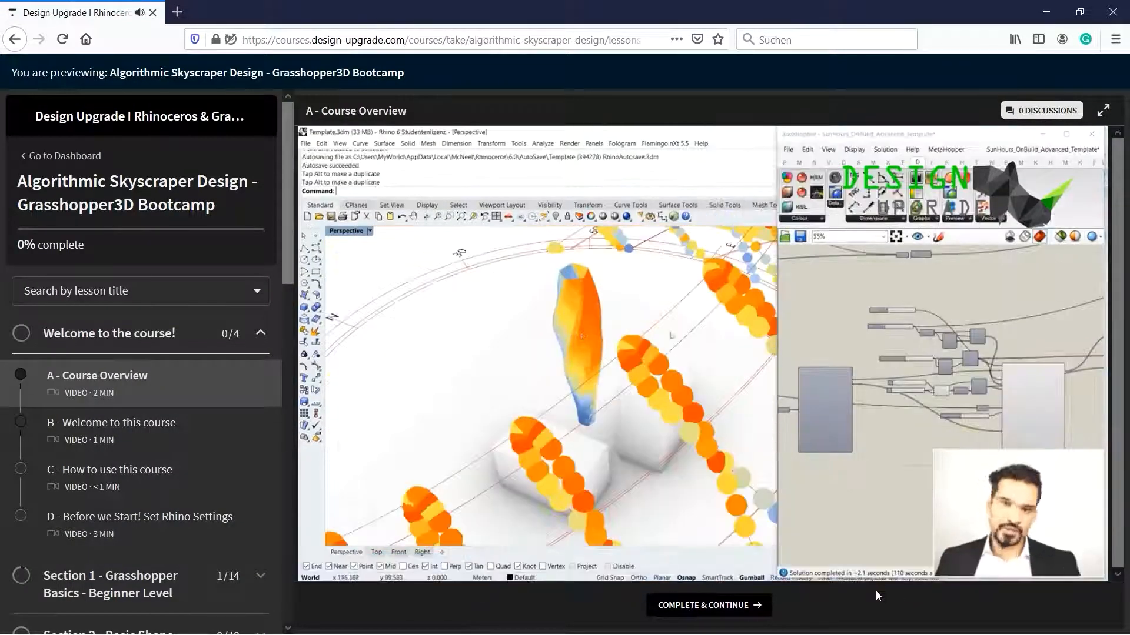
Skip ahead through the Course Overview video and confirm an answer in the Modifiers - Test your Learning quiz
{"action": "left_click", "coordinate": [718, 571]}
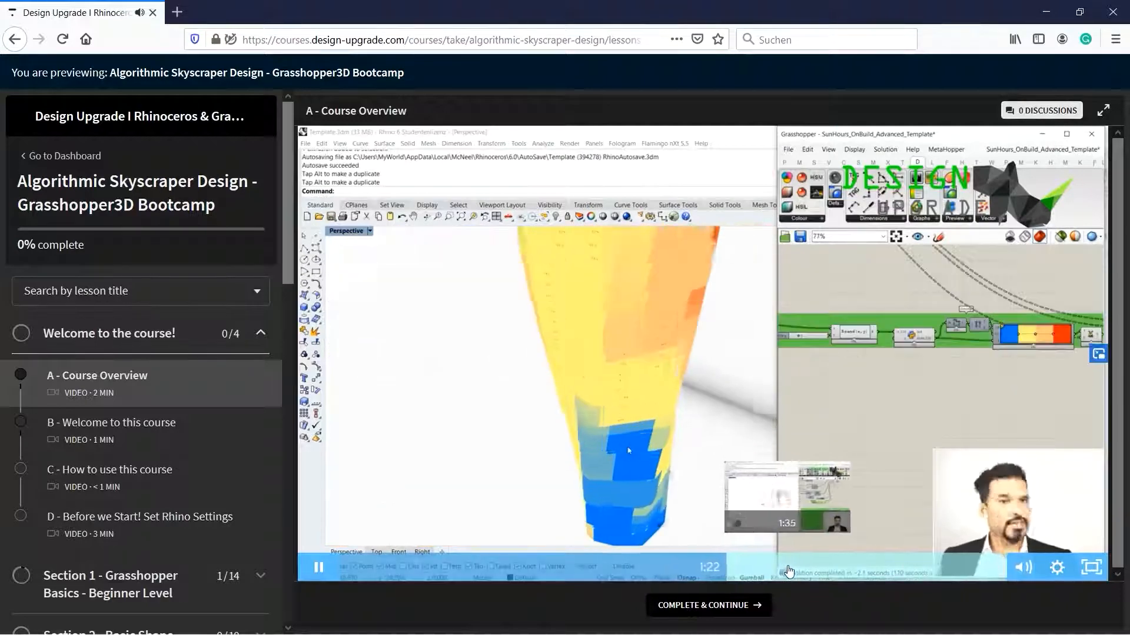
{"action": "left_click", "coordinate": [790, 570]}
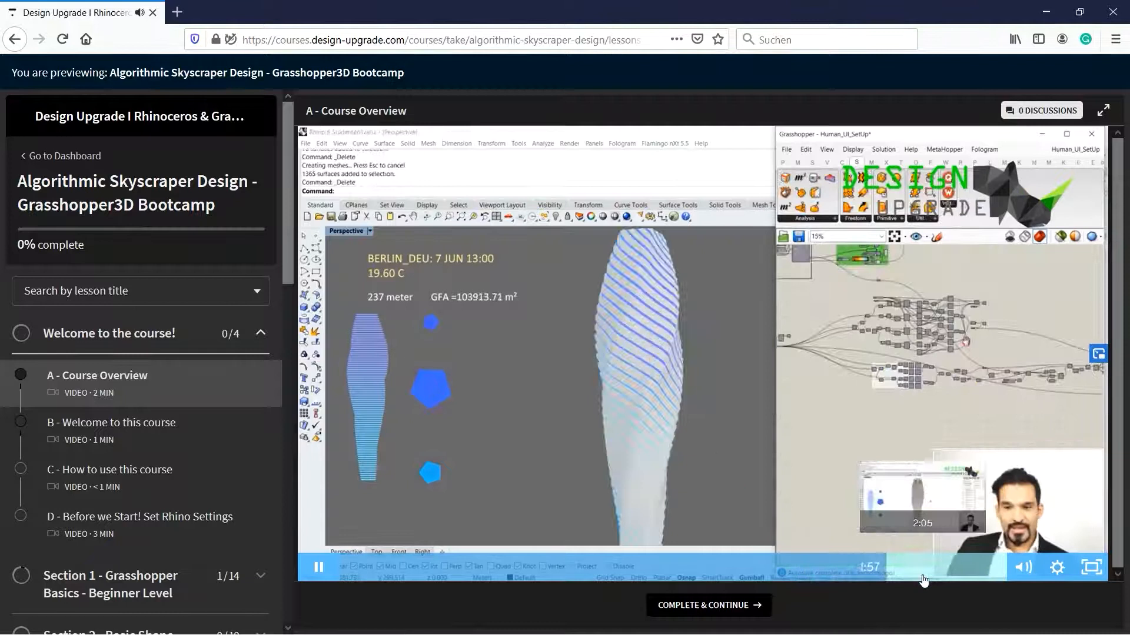
{"action": "left_click", "coordinate": [921, 577]}
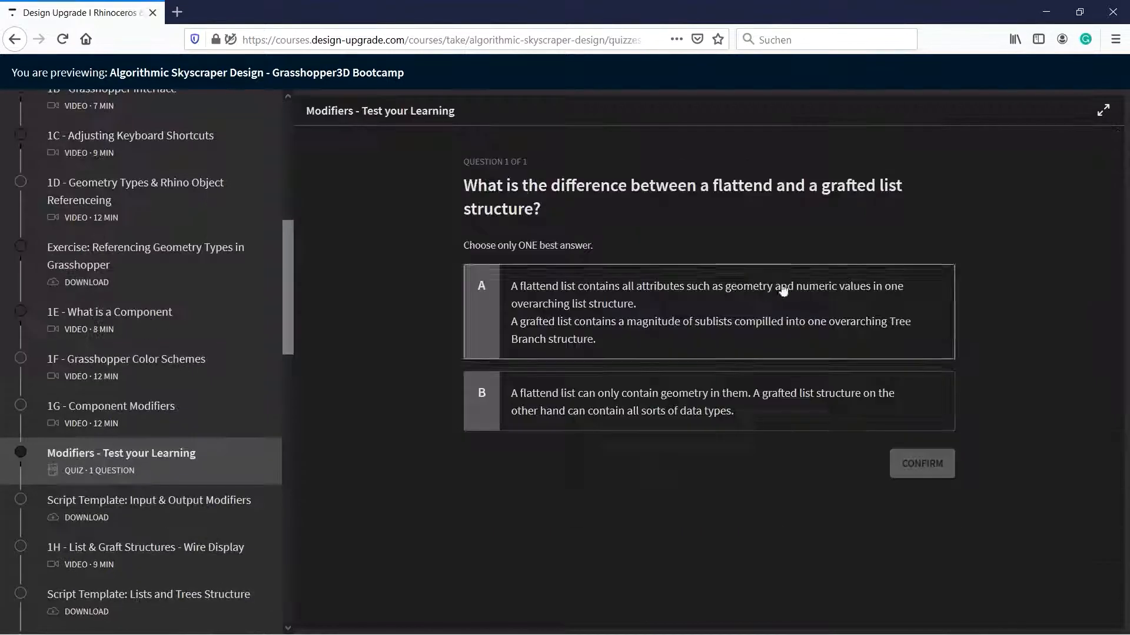
{"action": "left_click", "coordinate": [922, 464]}
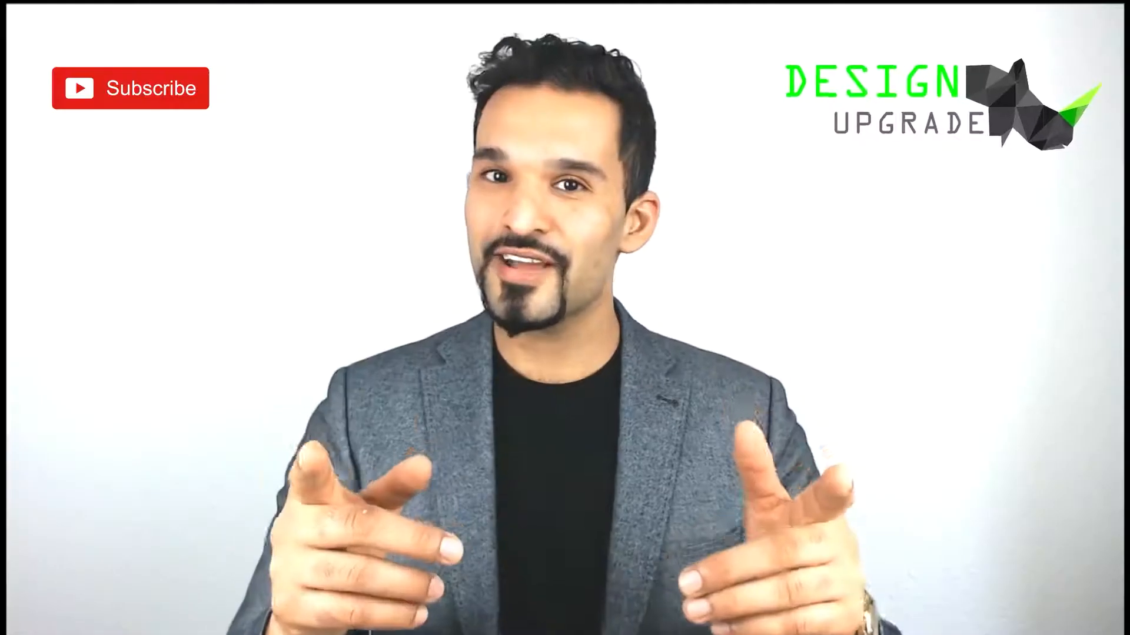